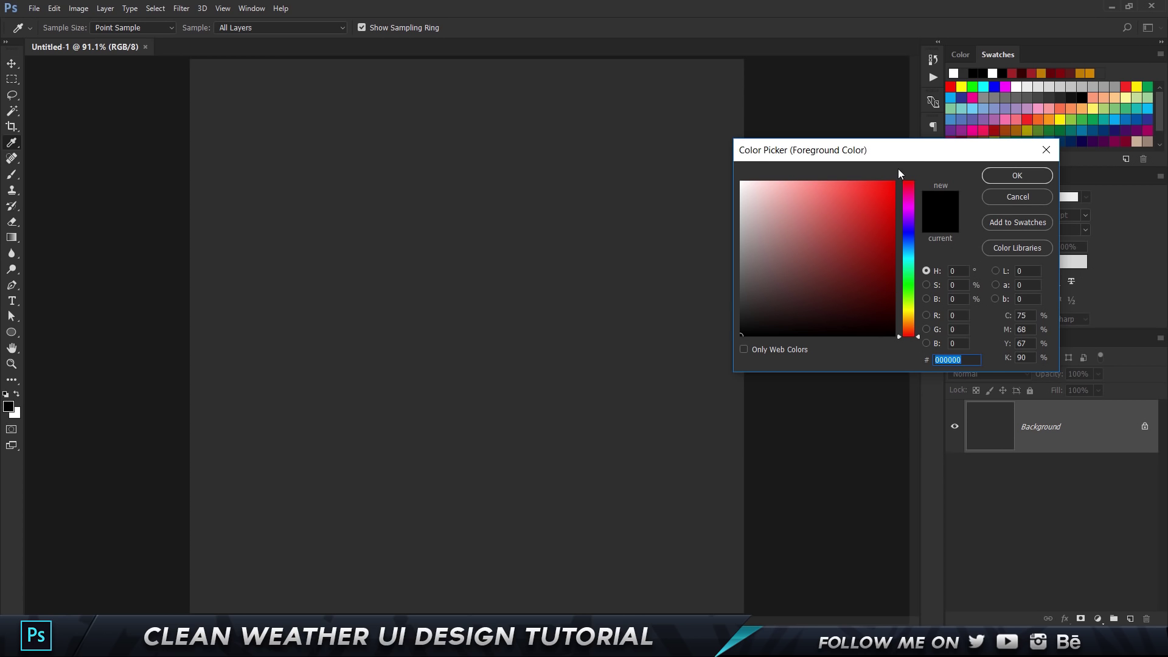
Step: Set the foreground colour to dark purple 2d2a44 in the Color Picker
left_click_drag(902, 149, 458, 160)
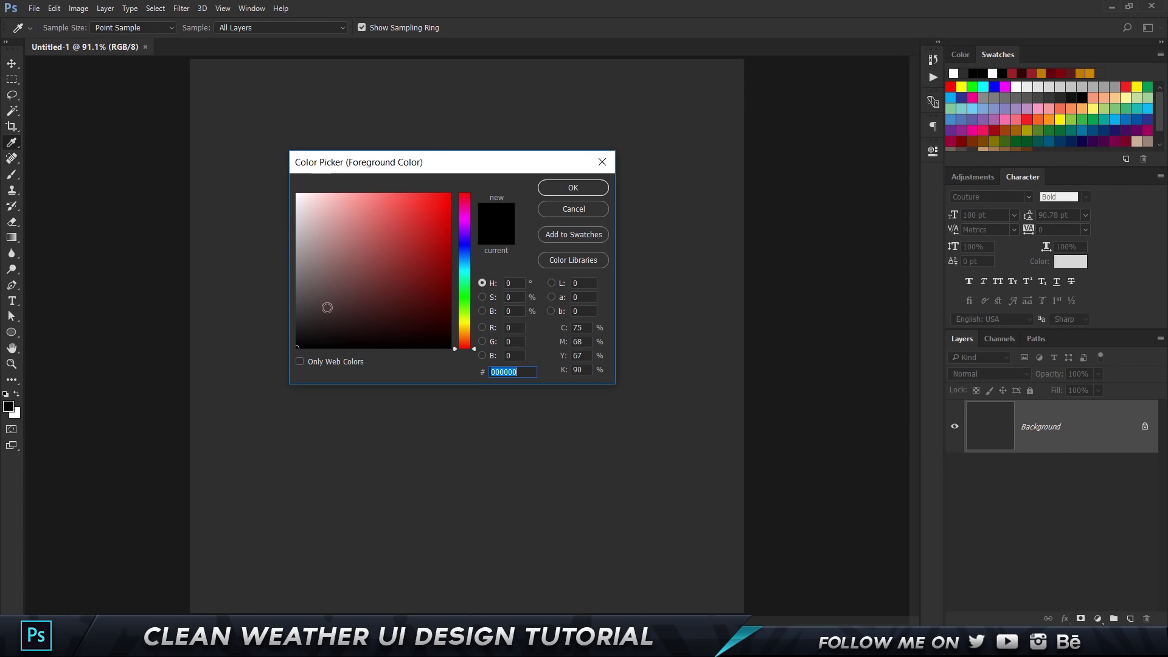
mouse_move(467, 233)
left_mouse_down()
mouse_move(462, 250)
mouse_move(474, 242)
left_mouse_up()
left_click(417, 311)
left_click(427, 319)
left_click_drag(426, 298, 354, 307)
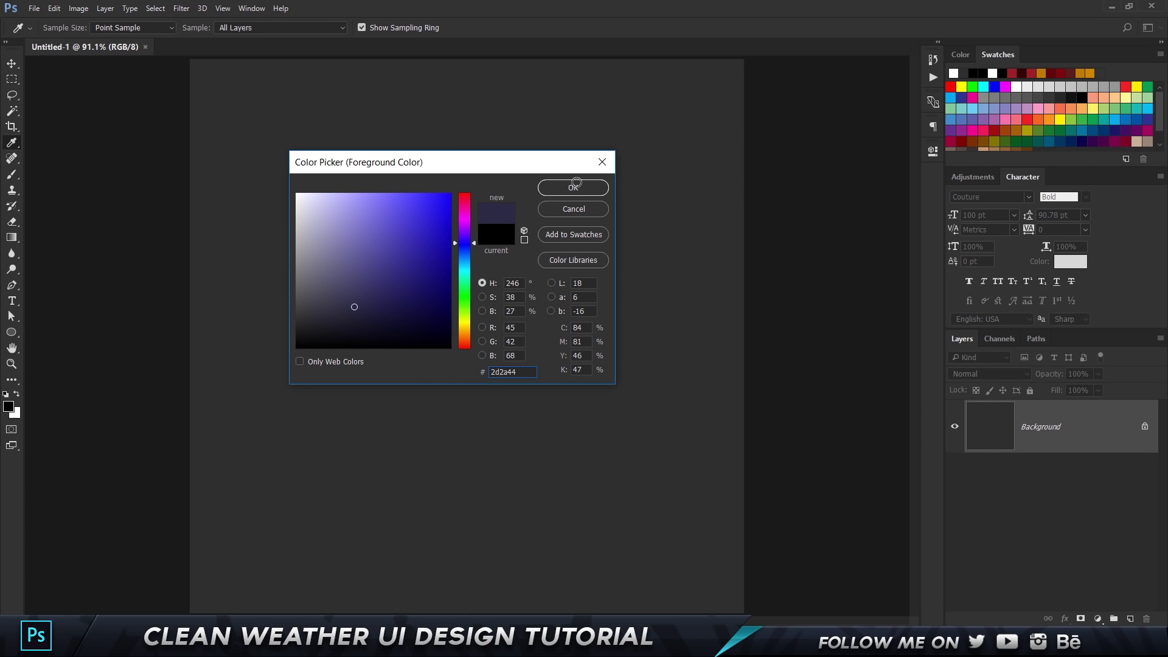
left_click(573, 187)
Step: Fill the Background layer with the dark purple foreground colour
key("v")
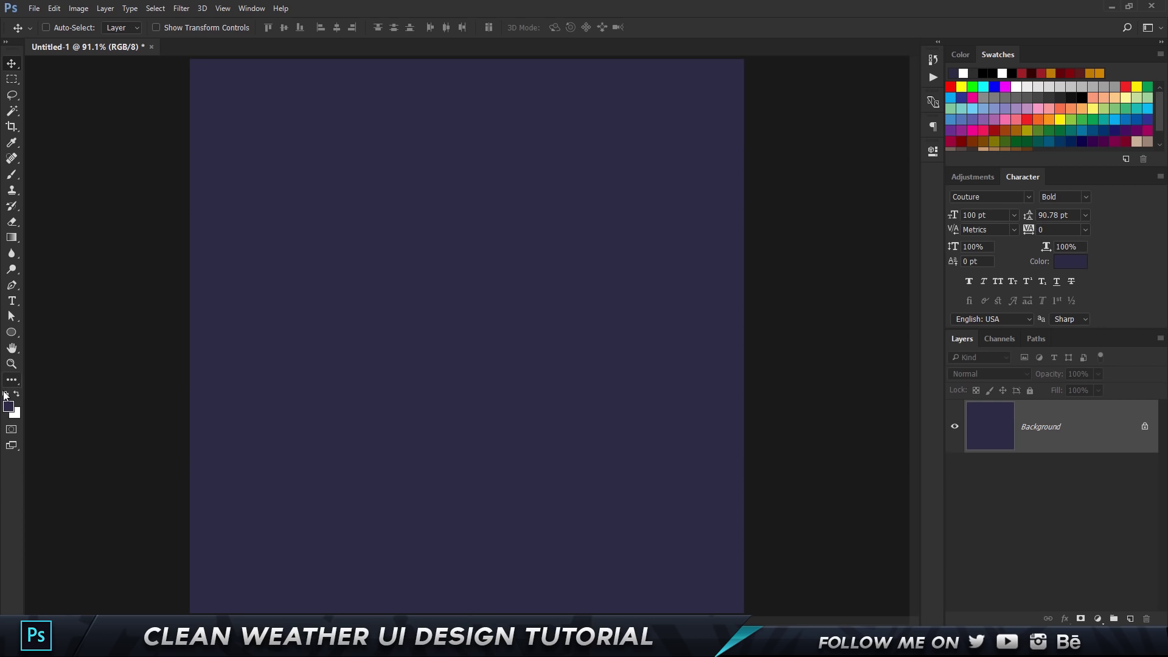
key("alt+BackSpace")
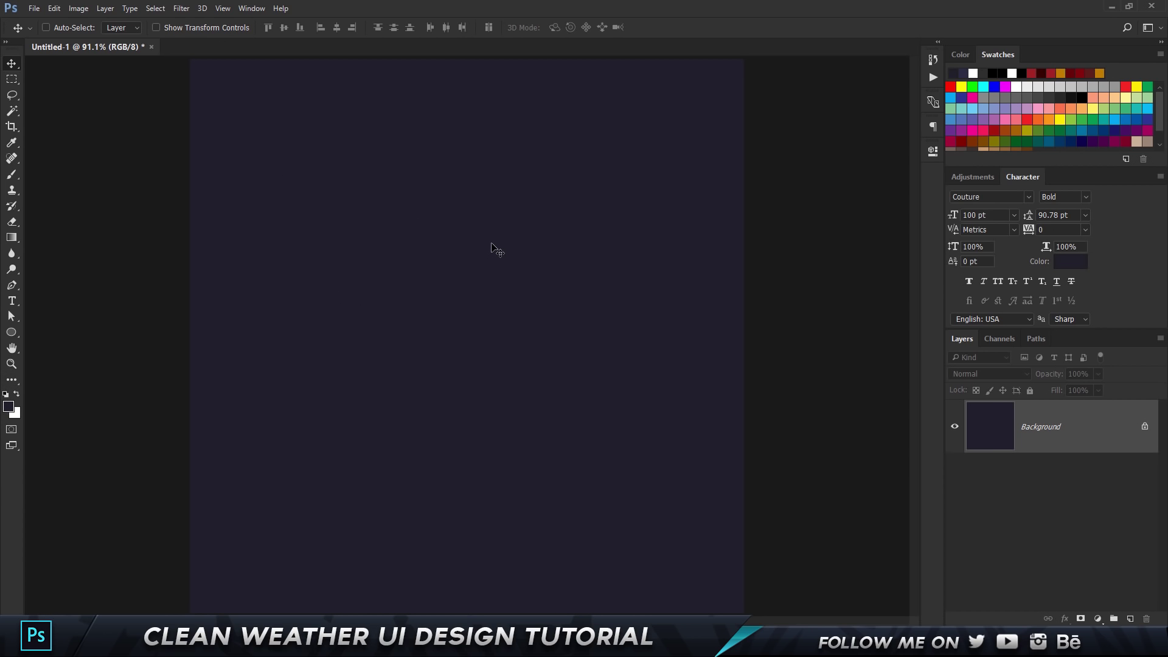
key("shift+u")
Step: Add a new layer, make white the foreground colour, and undo some soft test dabs
left_click(1134, 620)
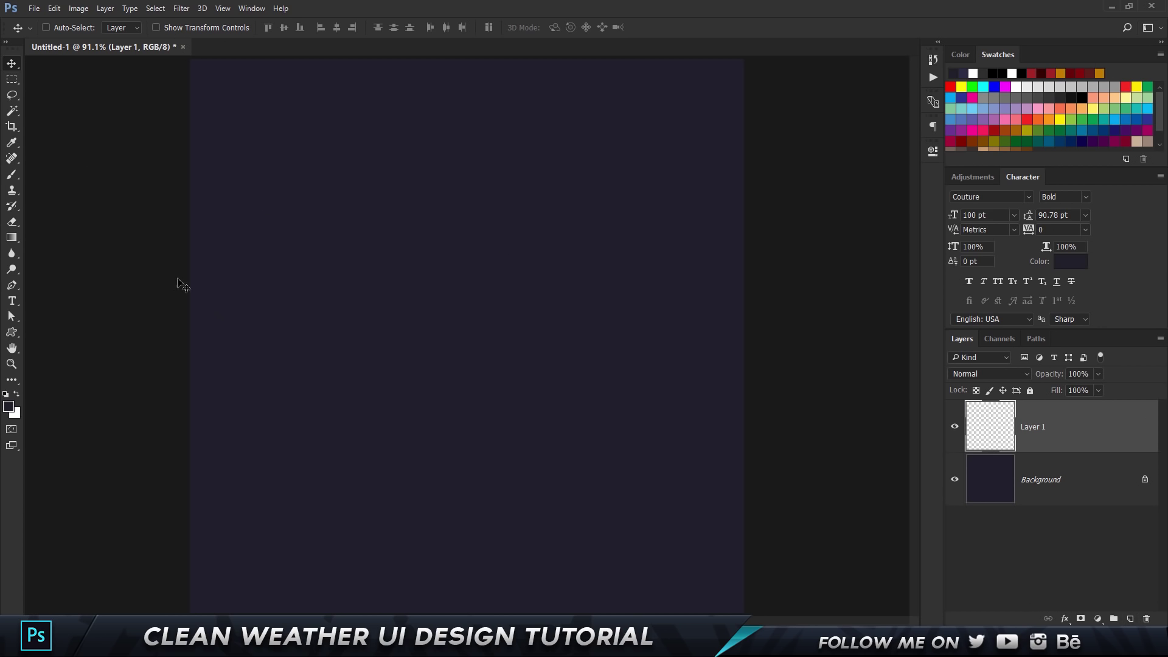
key("x")
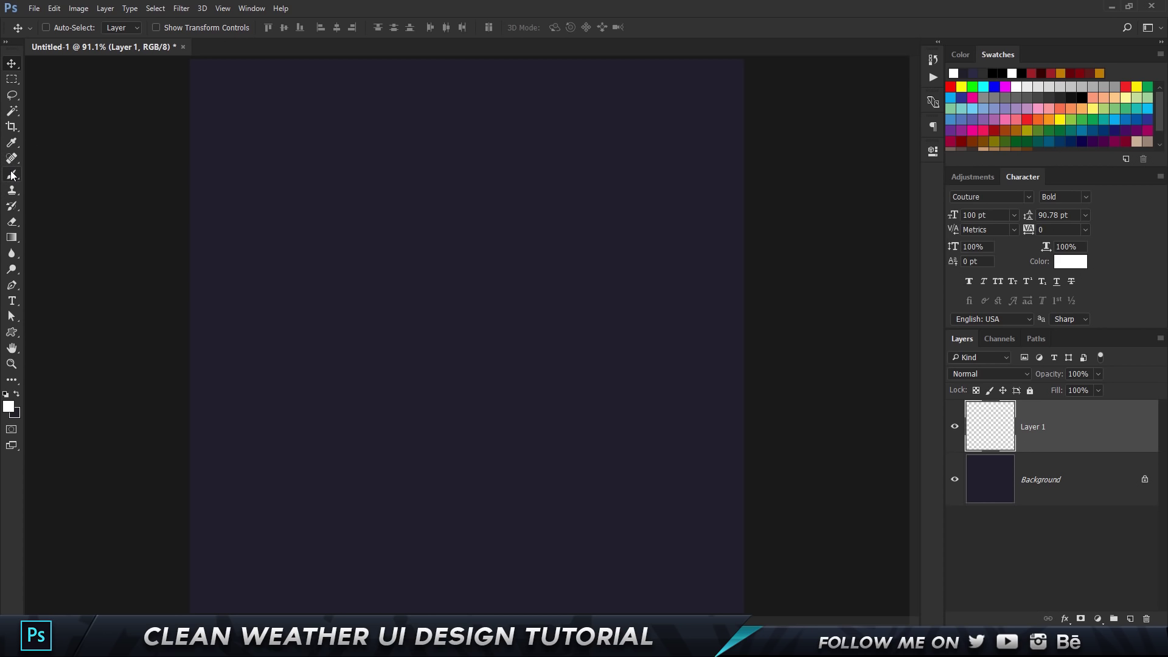
key("b")
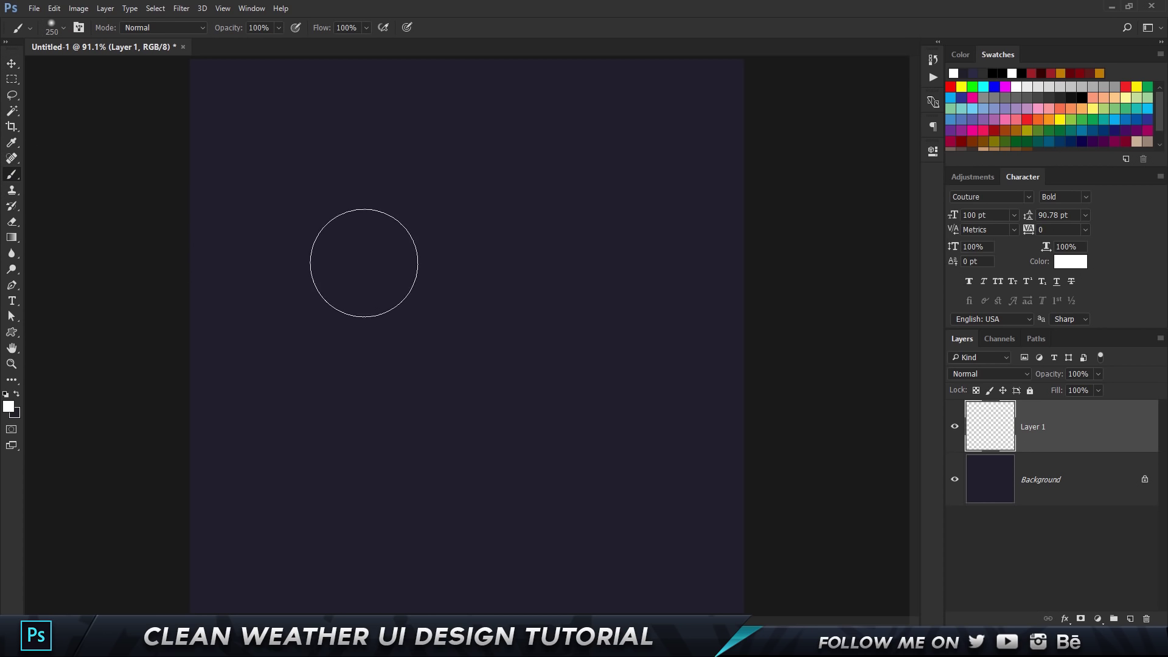
left_click(401, 298)
left_click(520, 174)
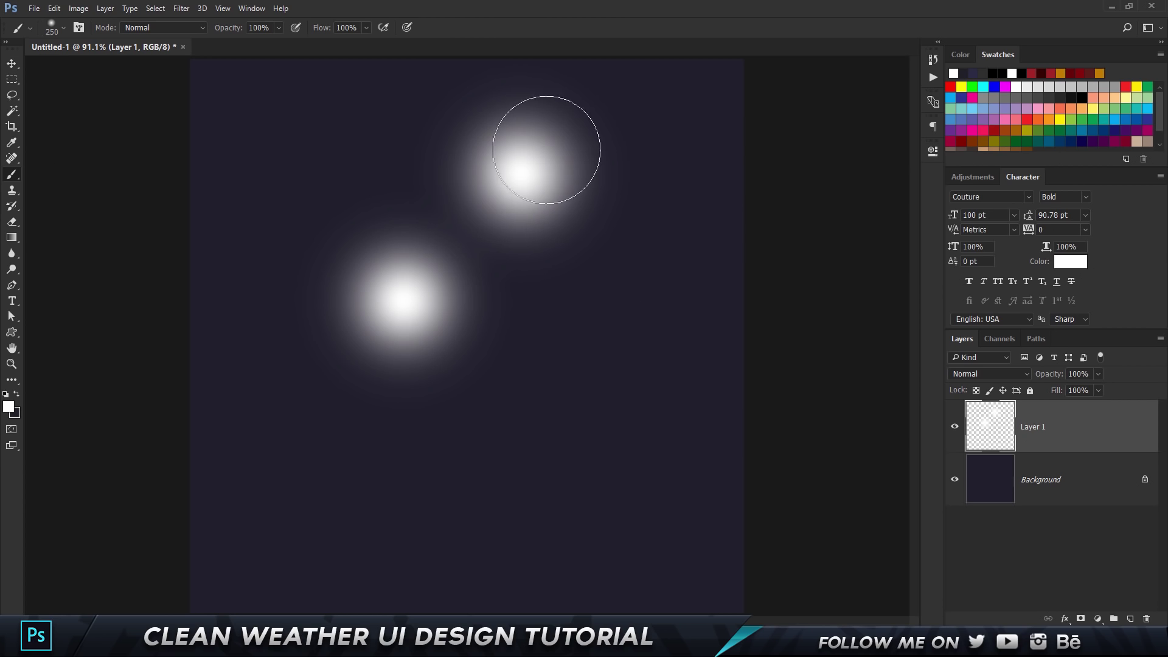
left_click(596, 322)
key("ctrl+alt+z")
key("ctrl+alt+z")
key("ctrl+alt+z")
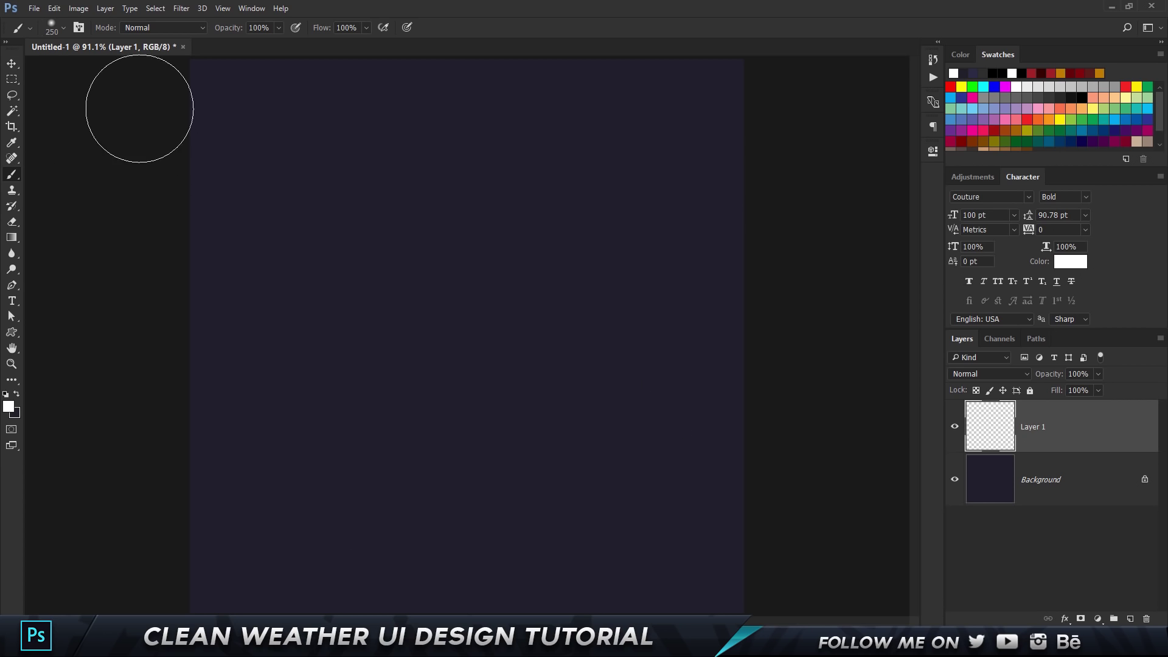
Step: Switch to a hard round 300 px brush and paint a white circle left of centre
left_click(65, 34)
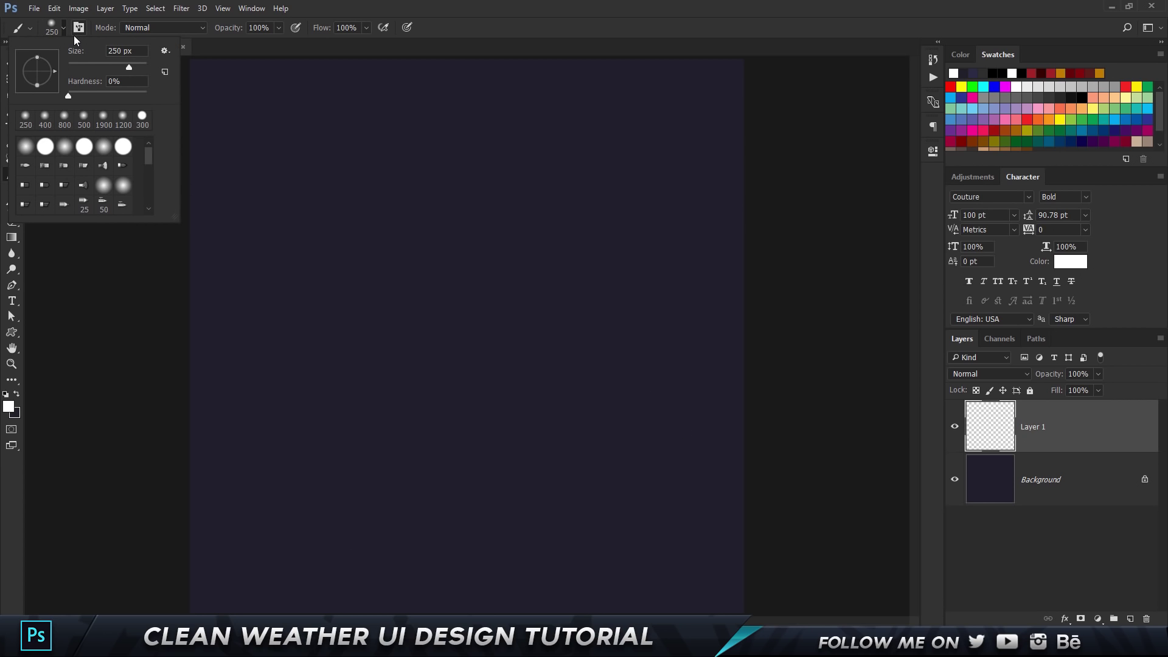
left_click(393, 250)
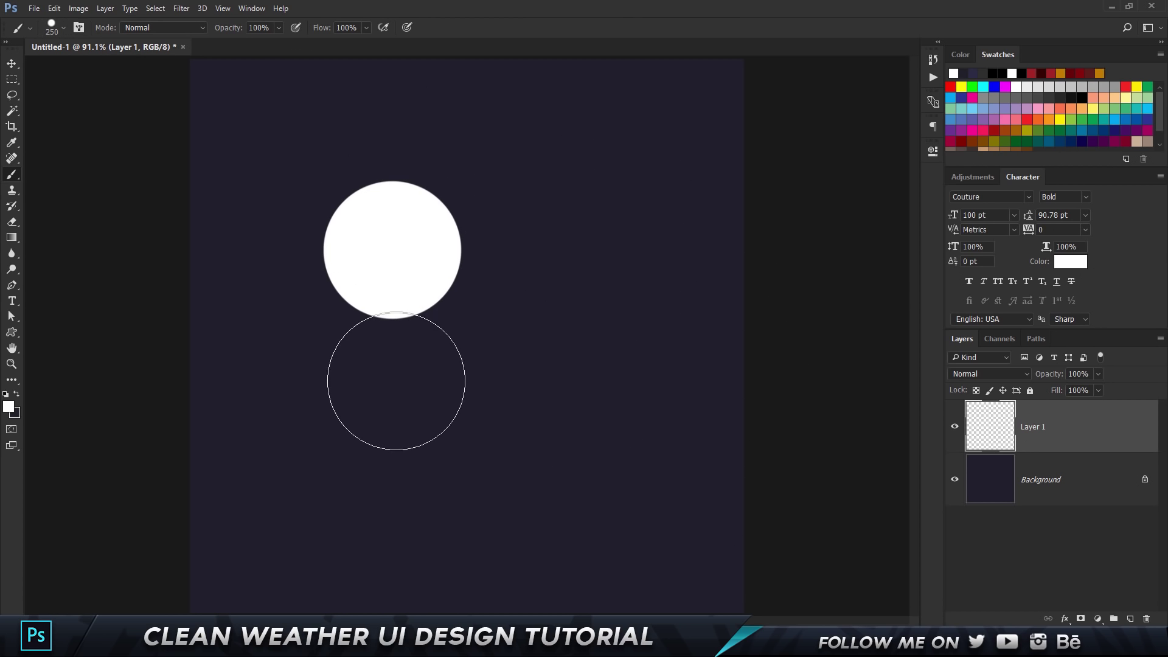
key("ctrl+alt+z")
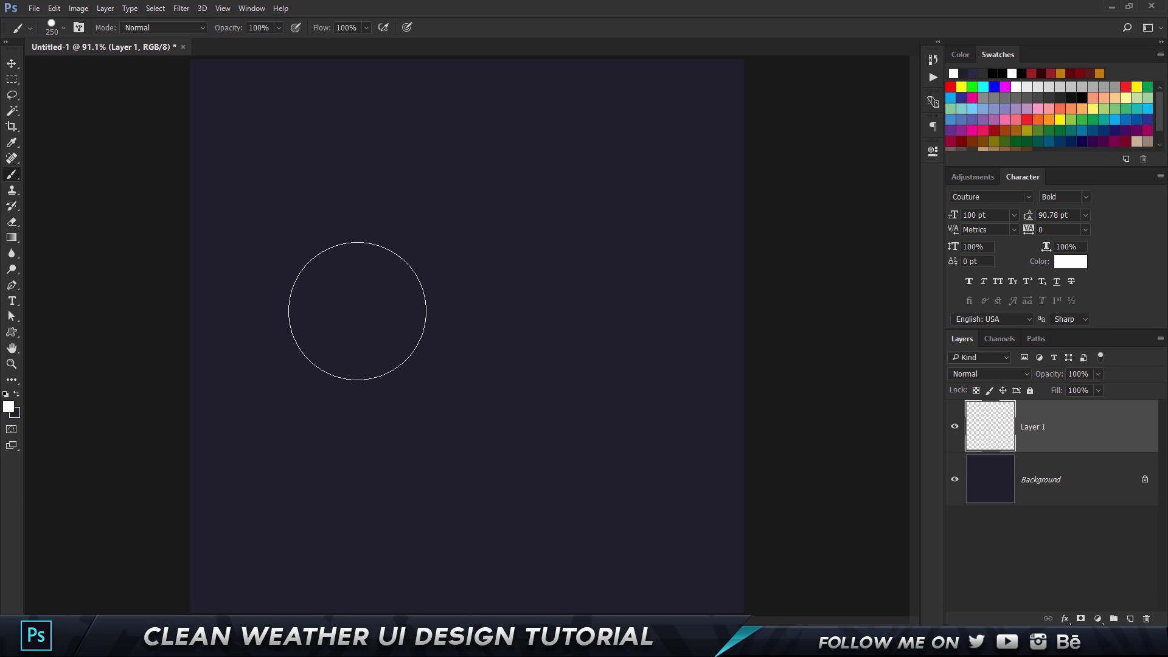
key("bracketright")
key("bracketright")
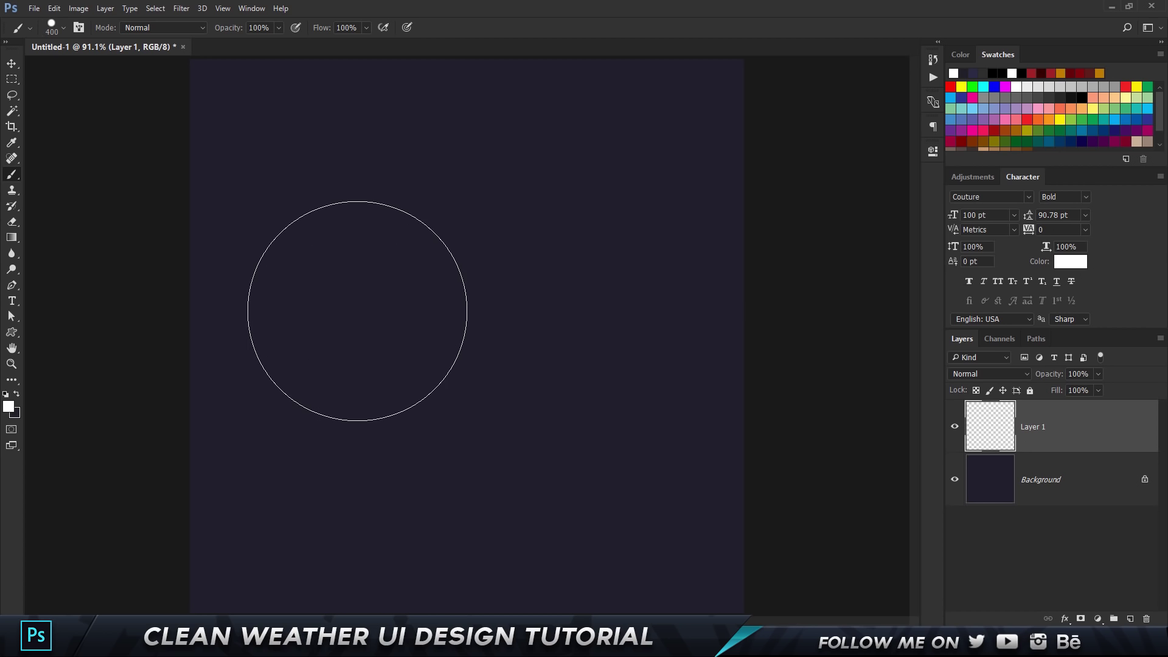
key("bracketleft")
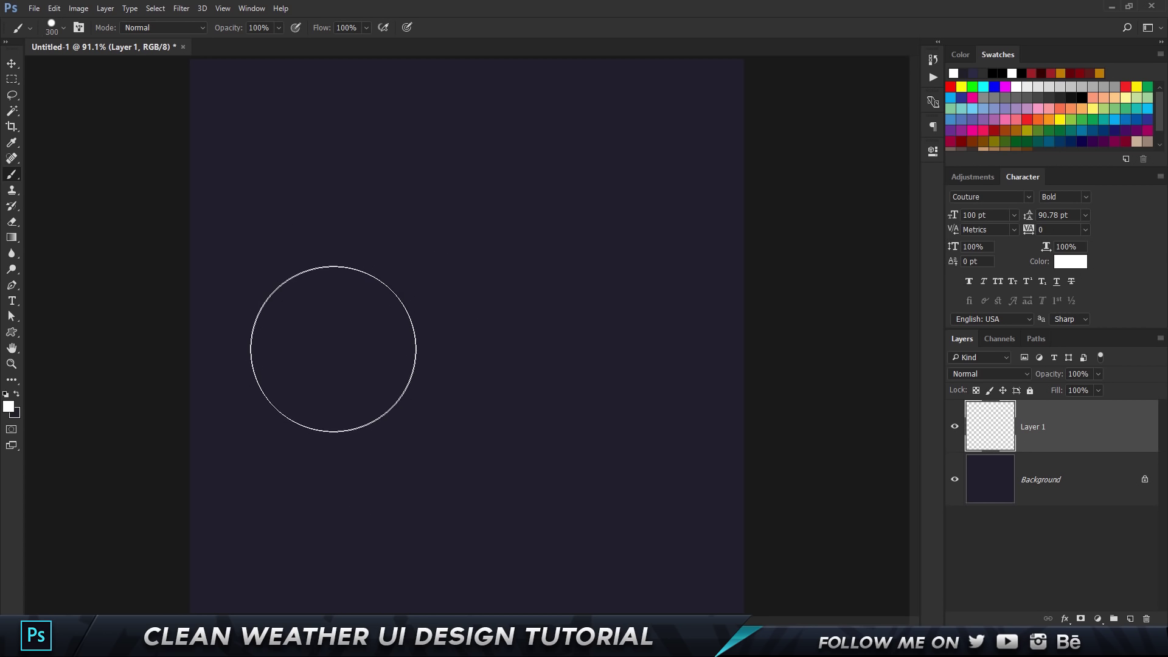
left_click(329, 338)
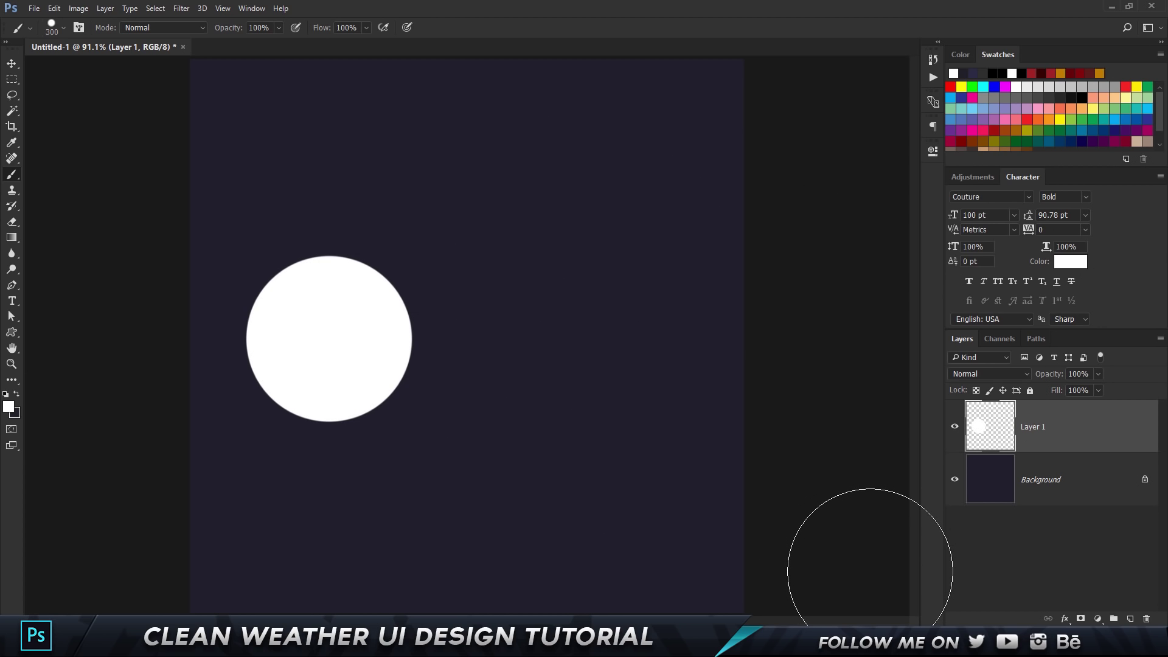
Step: Duplicate the circle, move the copy right, and shrink it to about 87%
key("ctrl+j")
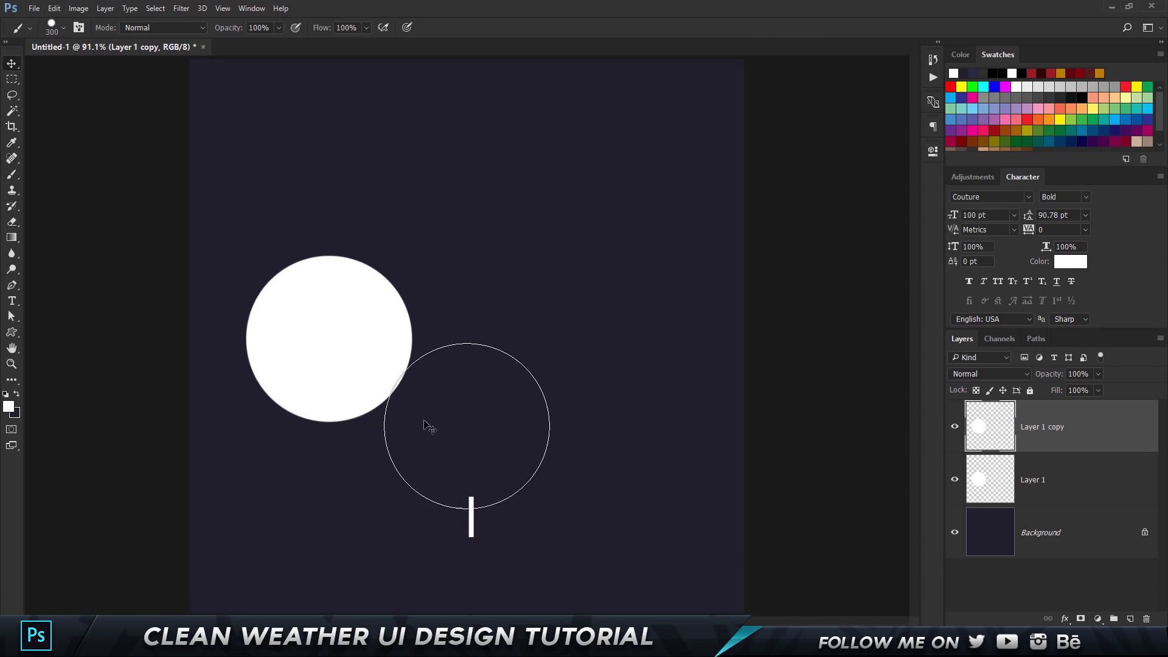
key("v")
left_click_drag(353, 349, 613, 383)
key("ctrl")
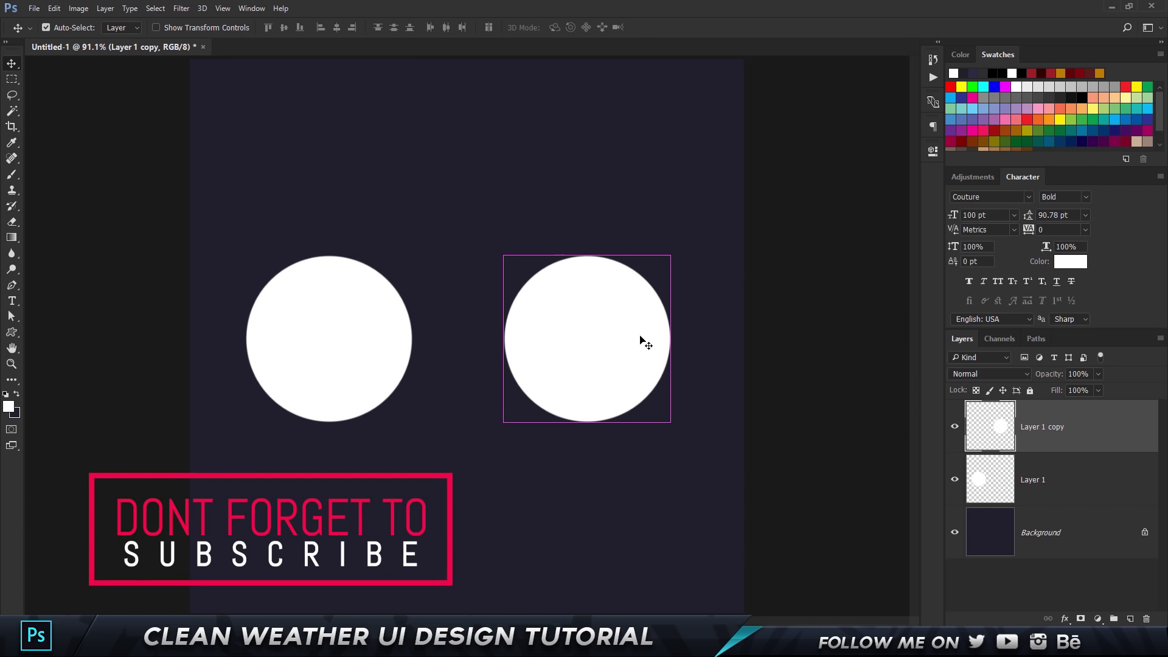
key("ctrl+t")
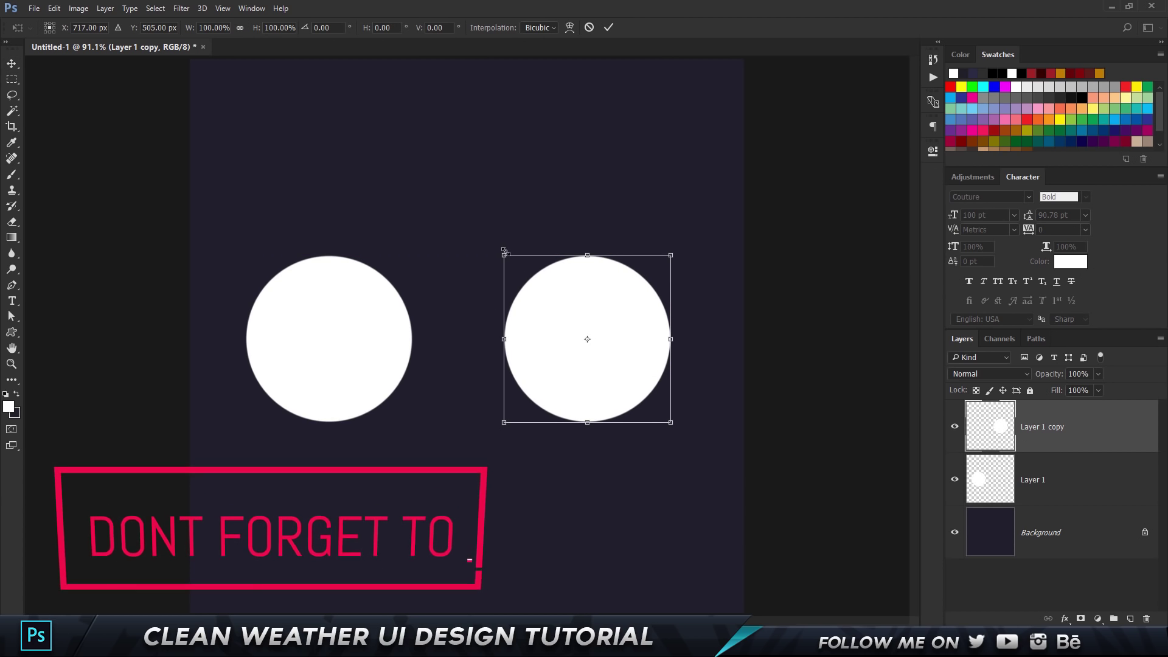
left_click_drag(505, 257, 528, 271)
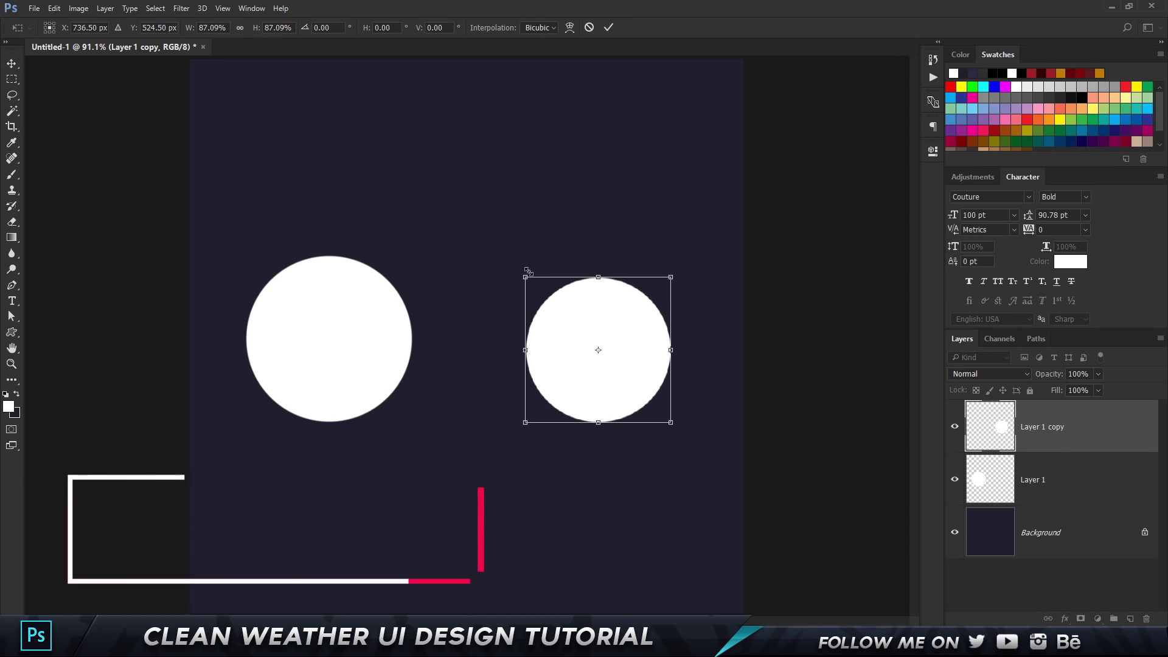
key("Return")
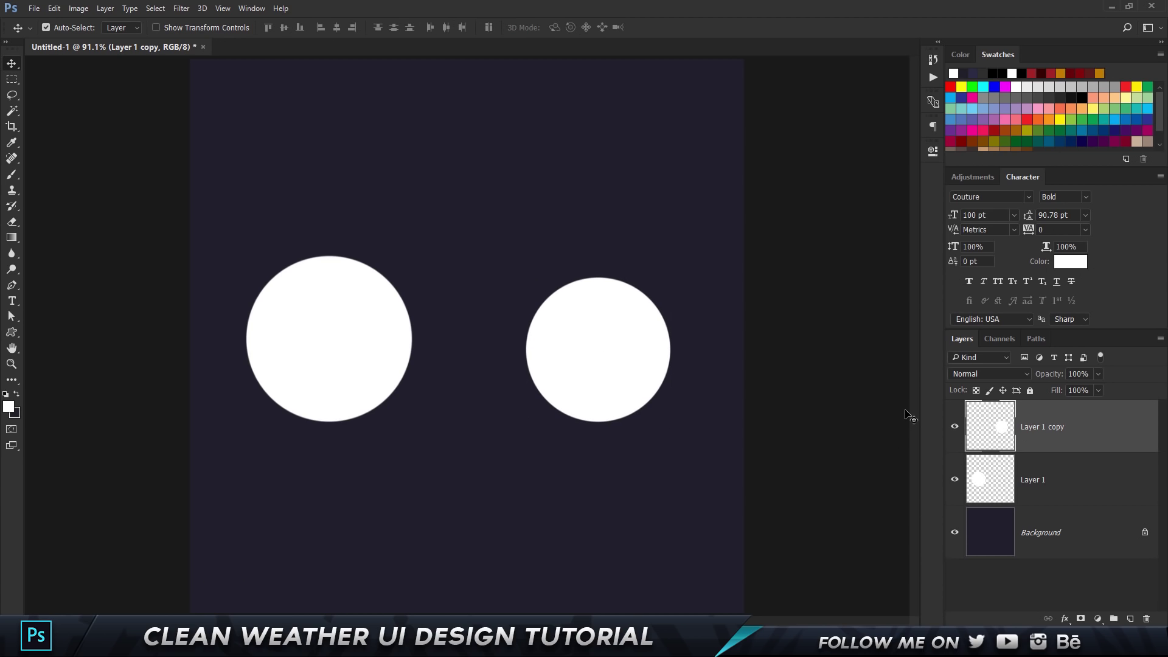
Step: Add two more circle copies on top, enlarging the top one to about 148%
key("ctrl+j")
left_click_drag(591, 351, 523, 292)
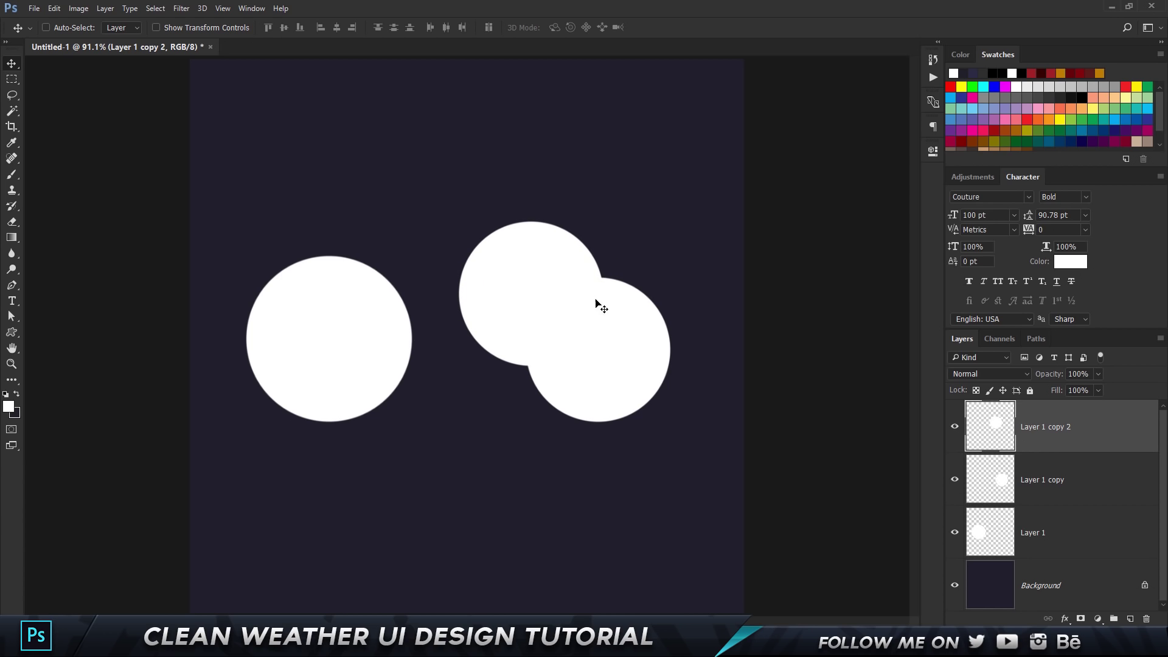
key("ctrl+j")
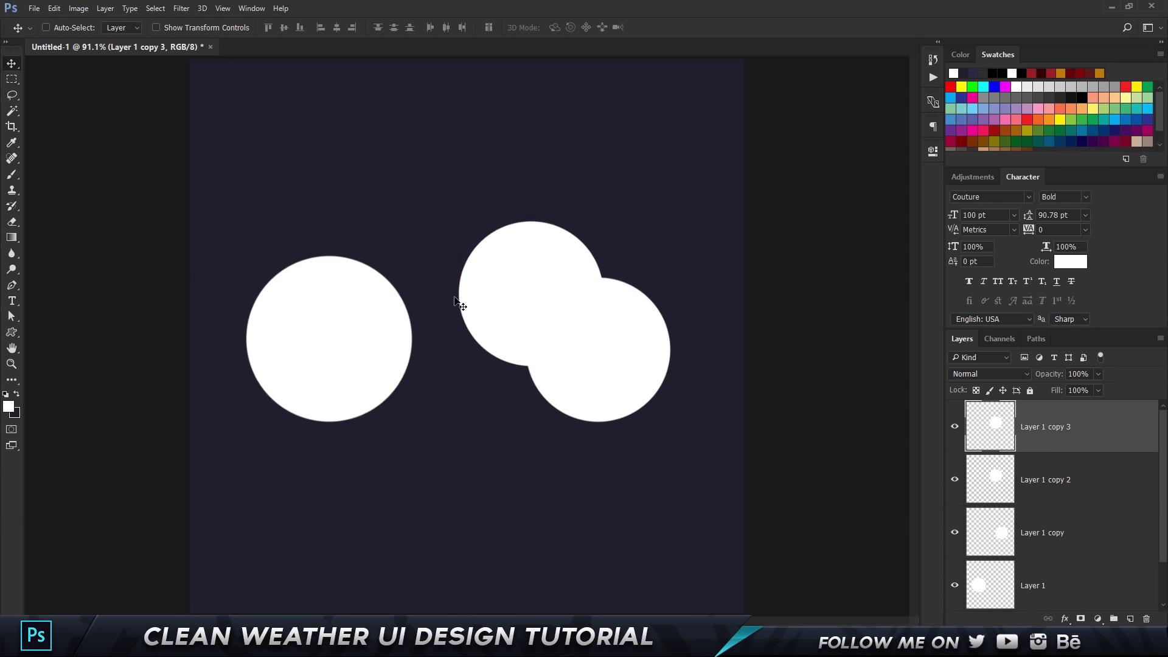
left_click_drag(527, 292, 408, 265)
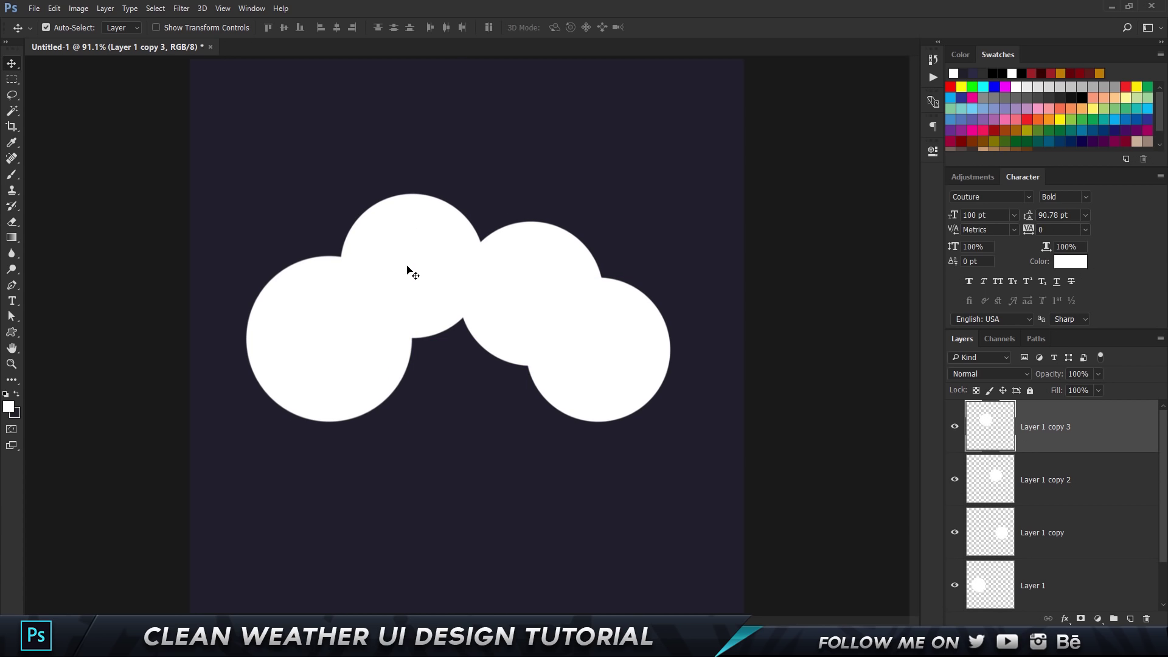
key("ctrl+t")
left_click_drag(485, 338, 524, 370)
mouse_move(428, 293)
left_mouse_down()
mouse_move(411, 302)
mouse_move(425, 307)
mouse_move(429, 294)
left_mouse_up()
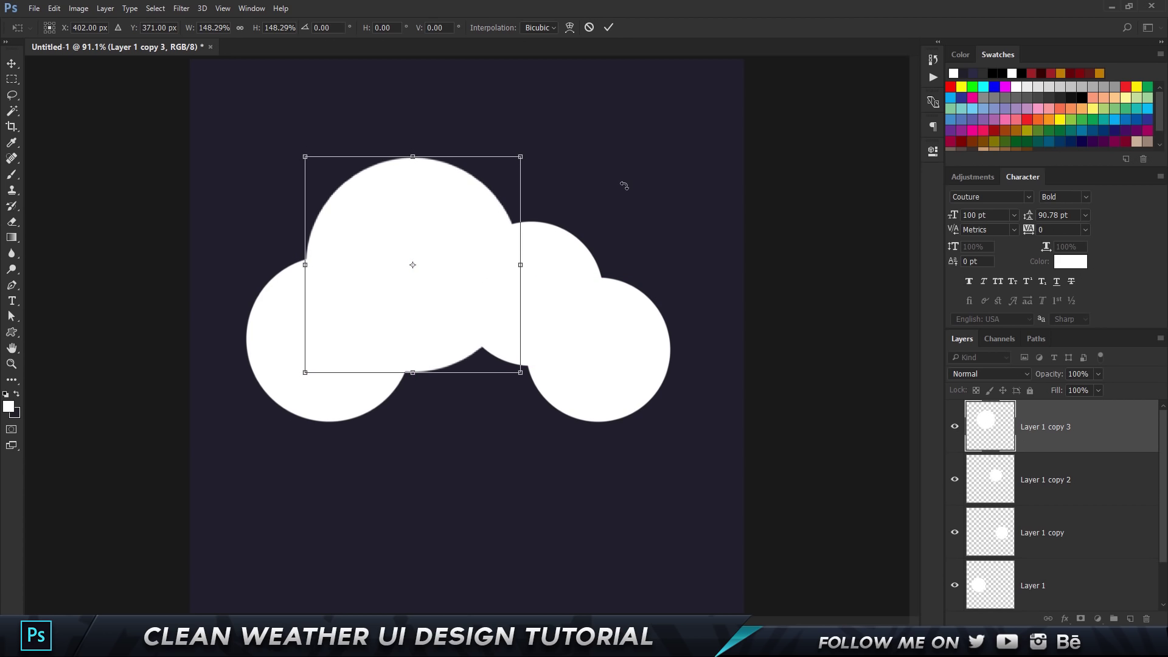
key("Return")
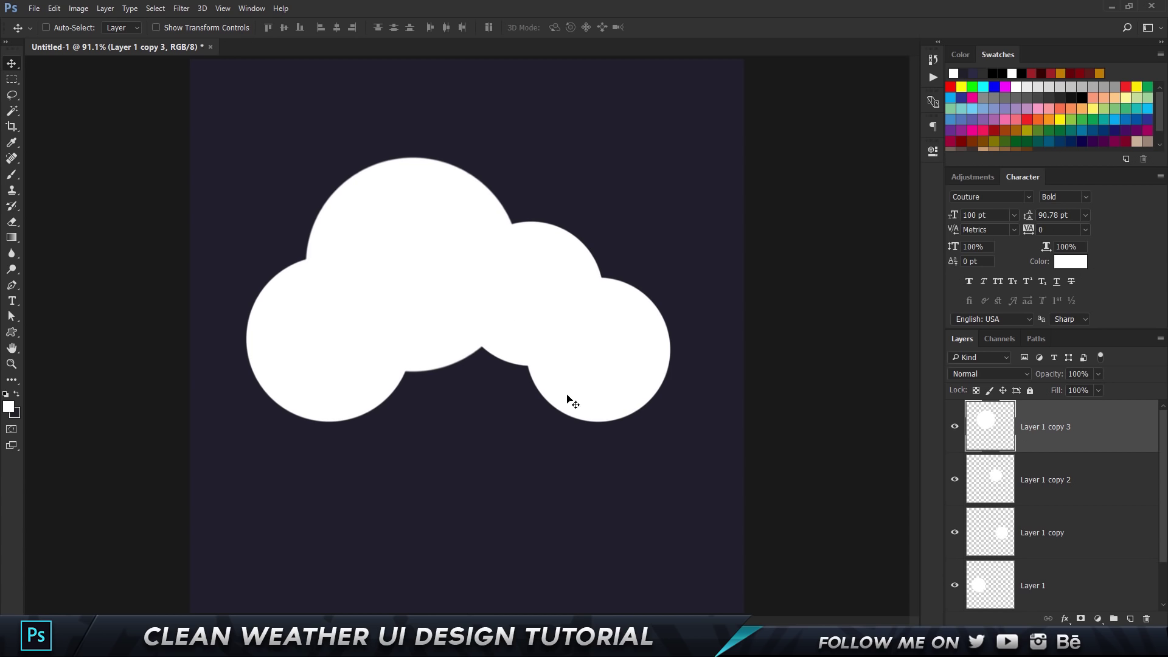
Step: Select the four circle layers and merge them into one cloud layer
scroll(1069, 475, "down", 1)
scroll(1088, 516, "up", 1)
left_click(1112, 611)
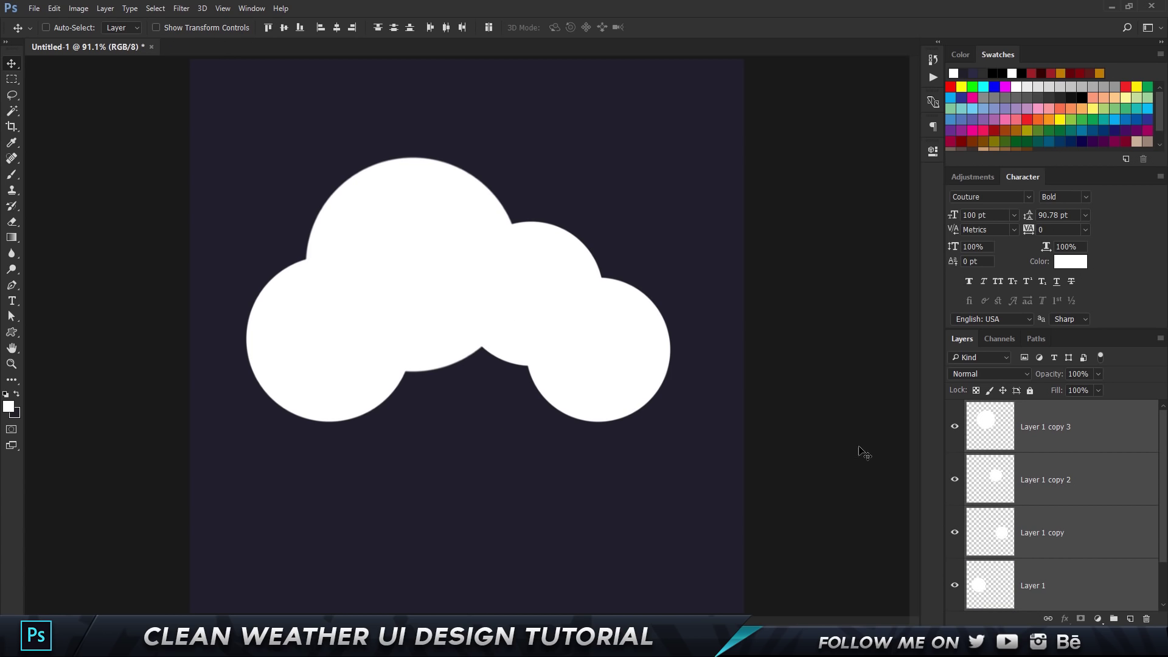
key("ctrl")
key("ctrl+e")
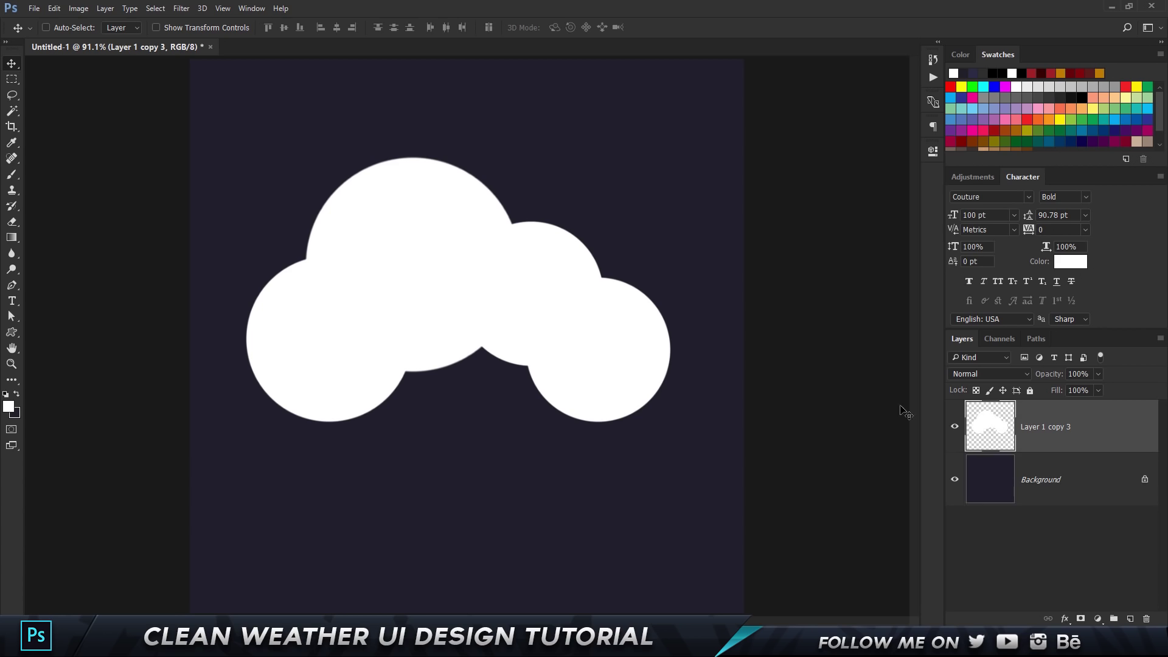
right_click(1086, 418)
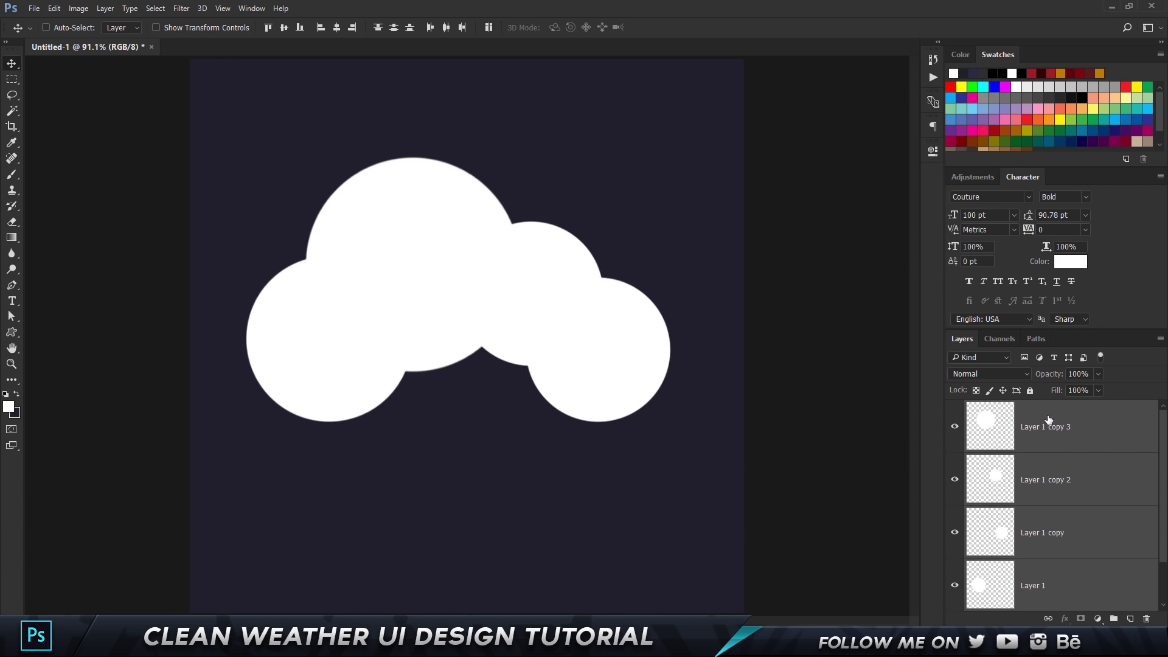
right_click(1064, 427)
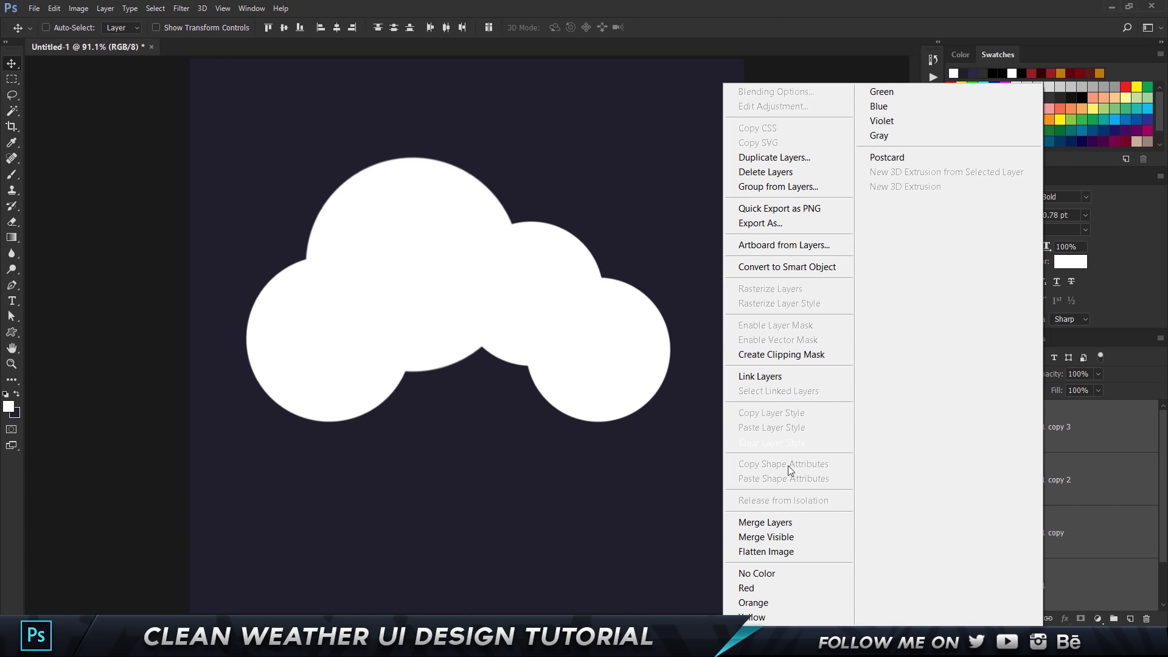
left_click(775, 521)
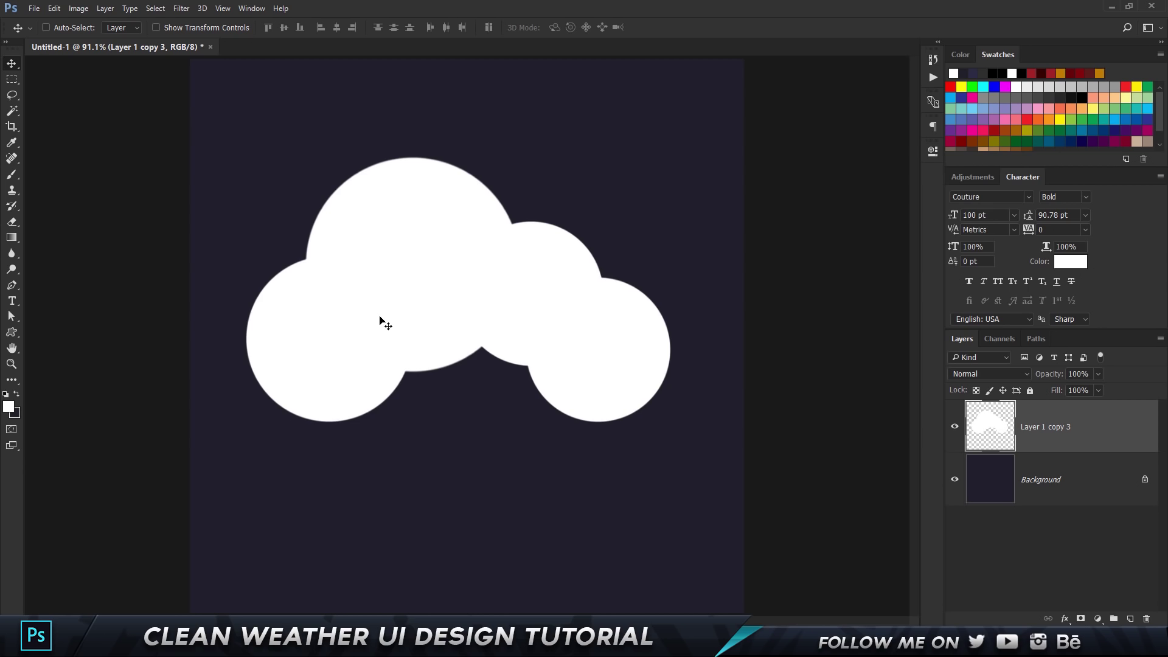
mouse_move(380, 317)
left_mouse_down()
mouse_move(319, 350)
mouse_move(380, 318)
left_mouse_up()
Step: Place a guide at the cloud's bottom and turn a closed Pen path into a selection
key("p")
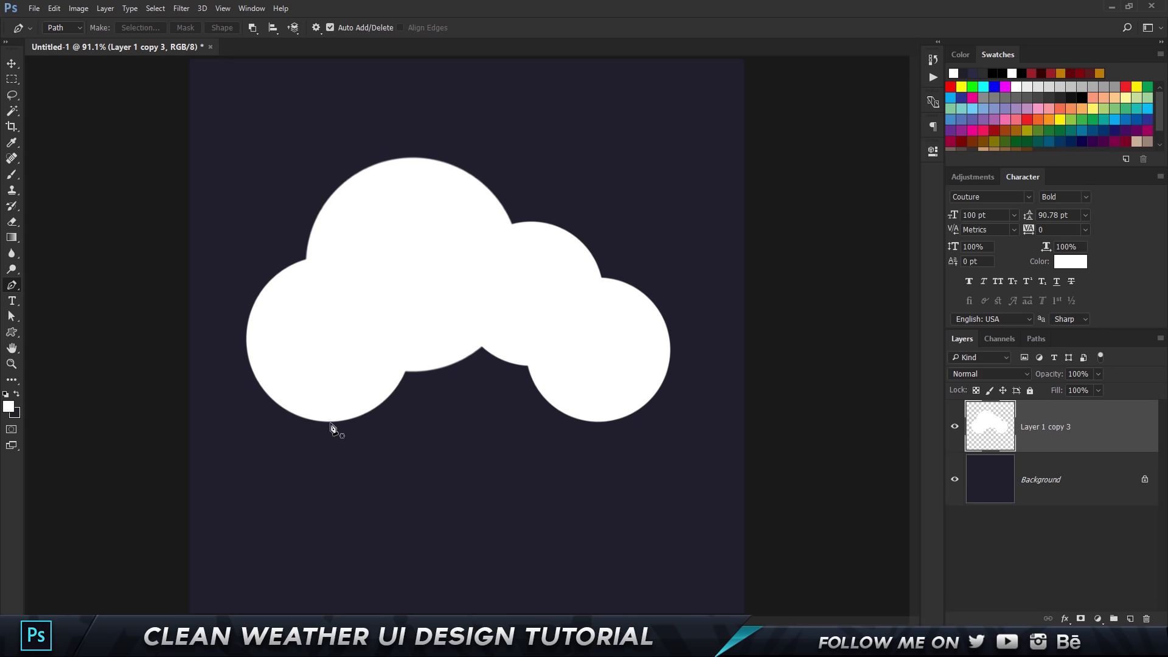
key("ctrl+r")
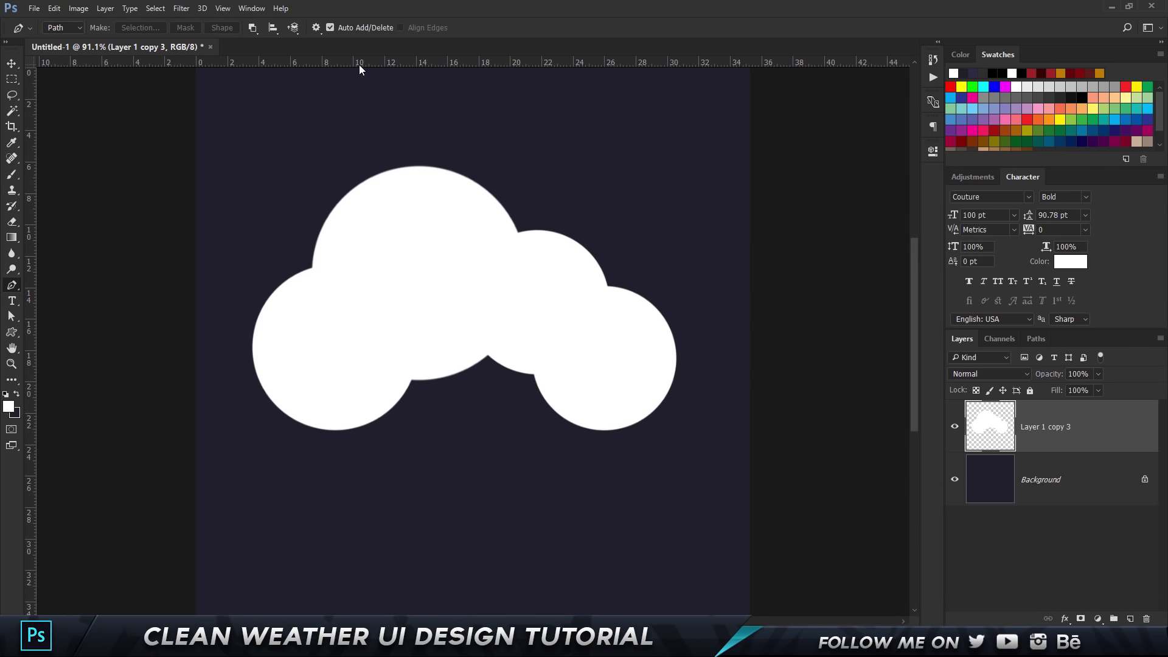
left_click_drag(362, 62, 397, 430)
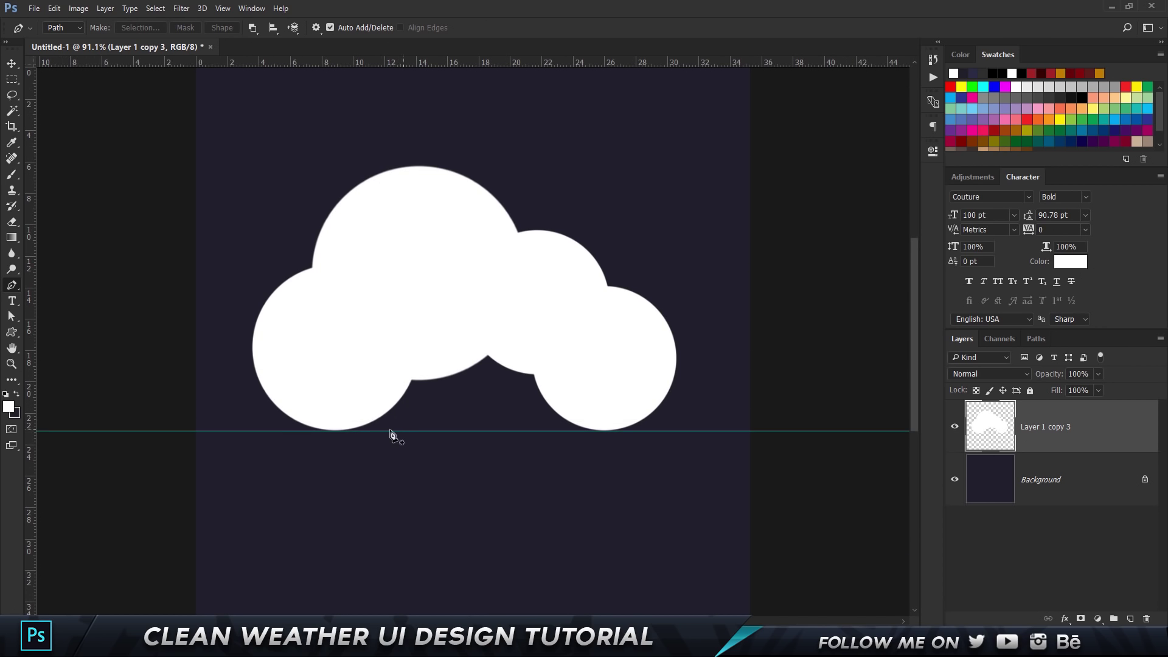
scroll(338, 436, "up", 3)
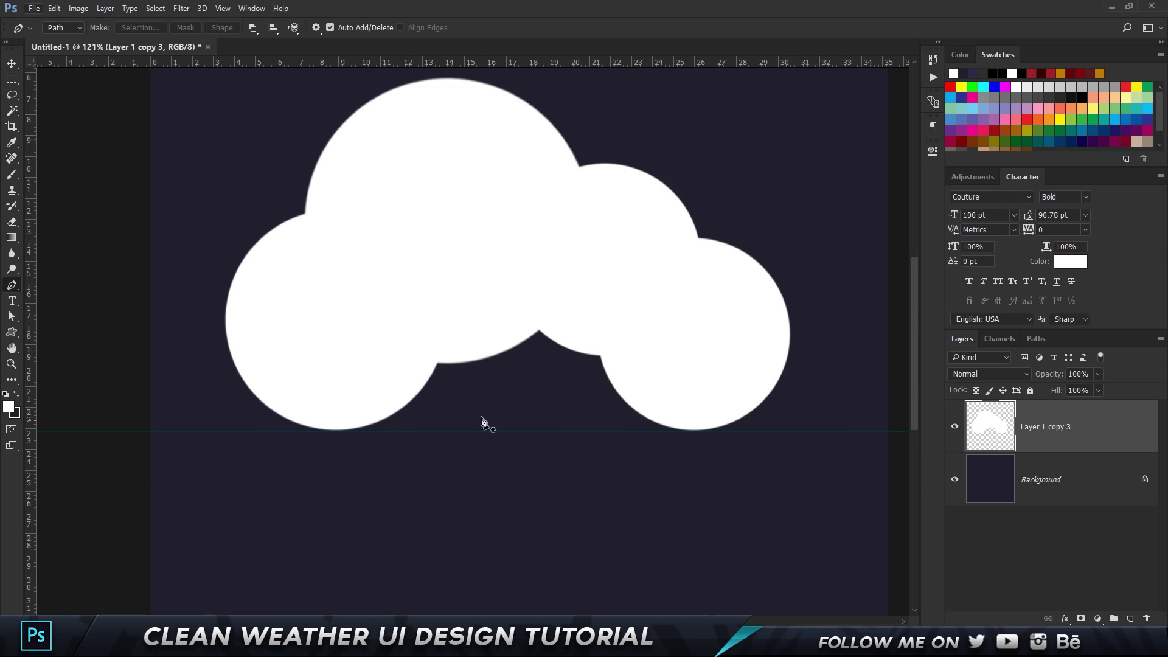
left_click(336, 431)
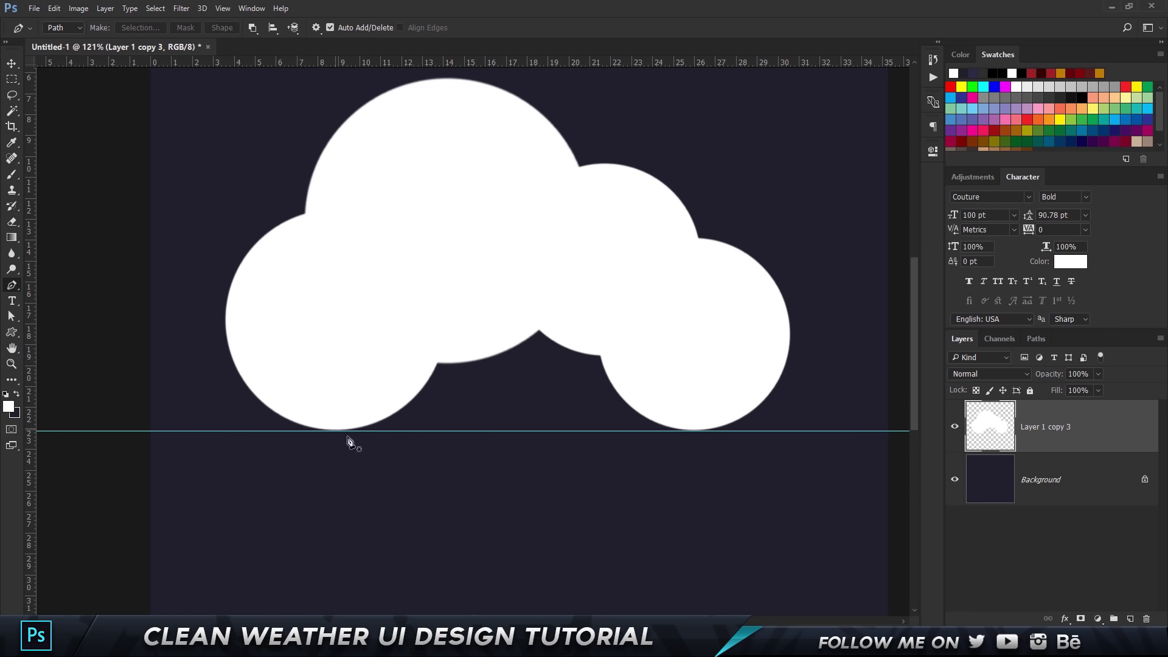
left_click(694, 431)
left_click(679, 348)
left_click(494, 232)
left_click(337, 362)
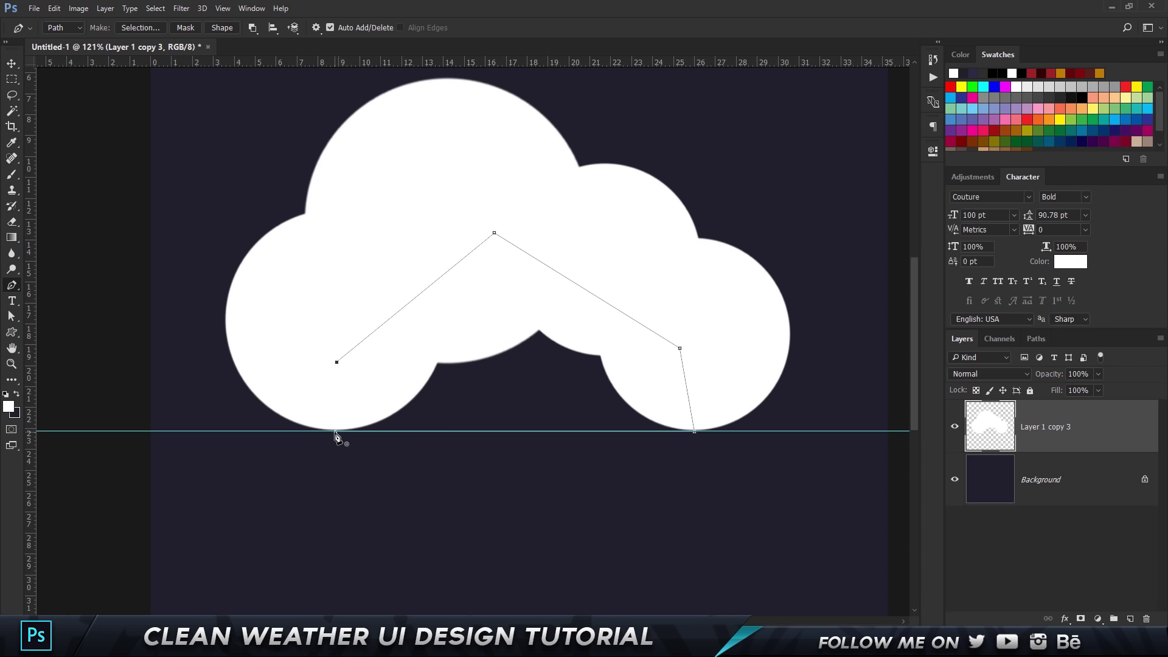
left_click(335, 431)
key("ctrl+Return")
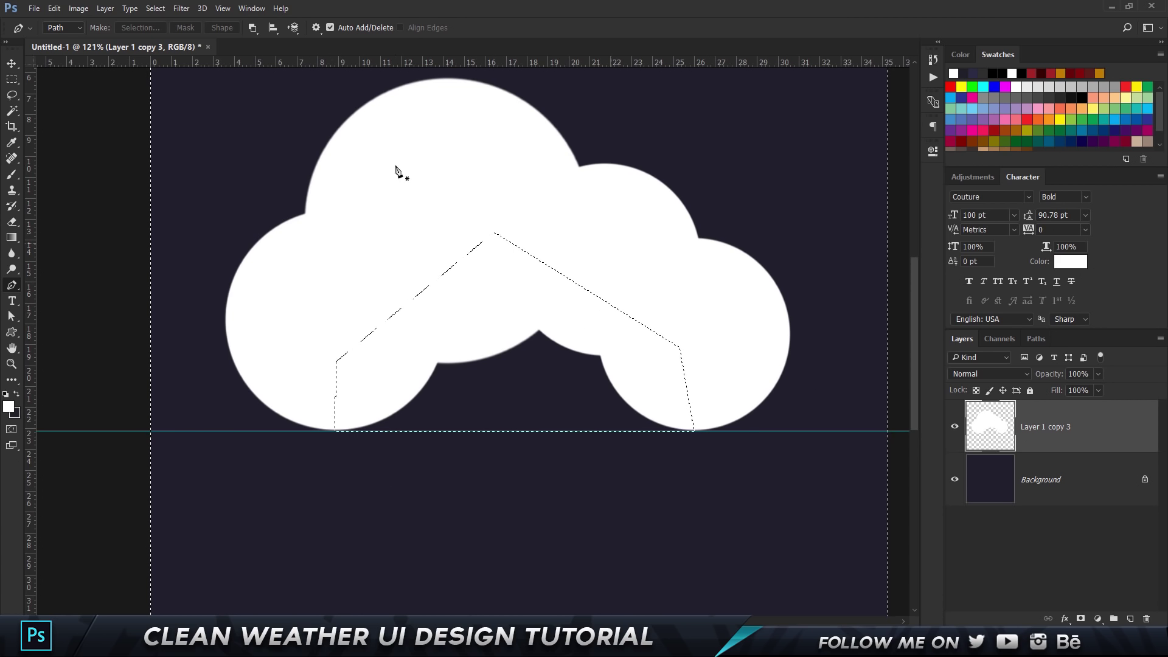
Step: Fill the selected gap area with white ffffff
left_click(106, 9)
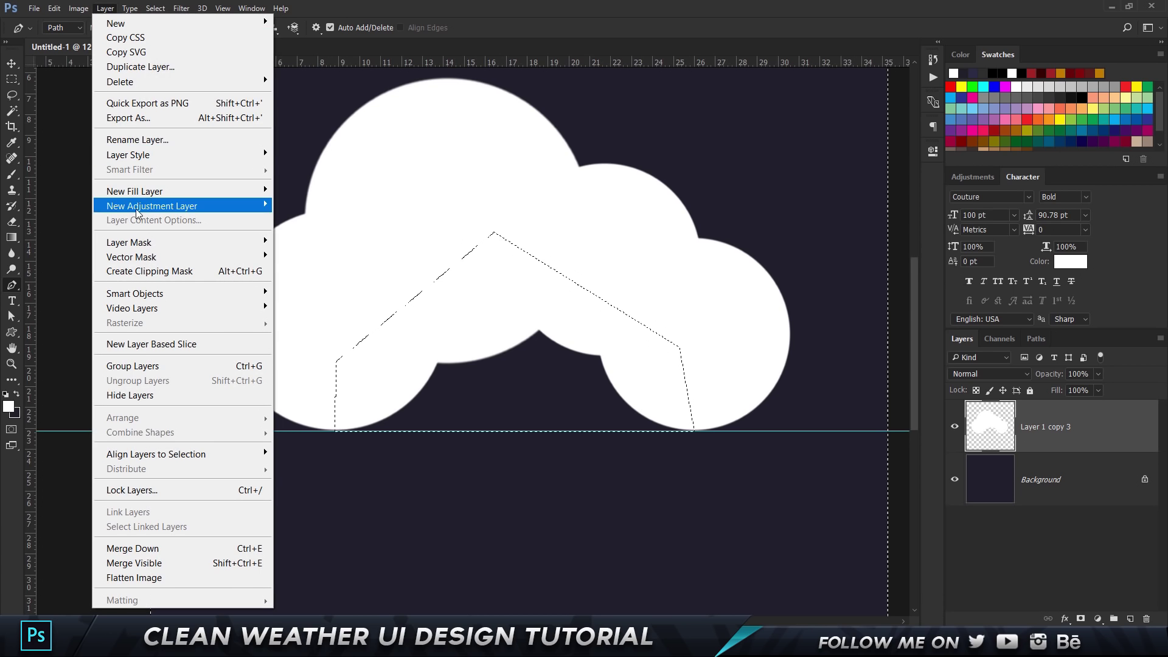
key("Escape")
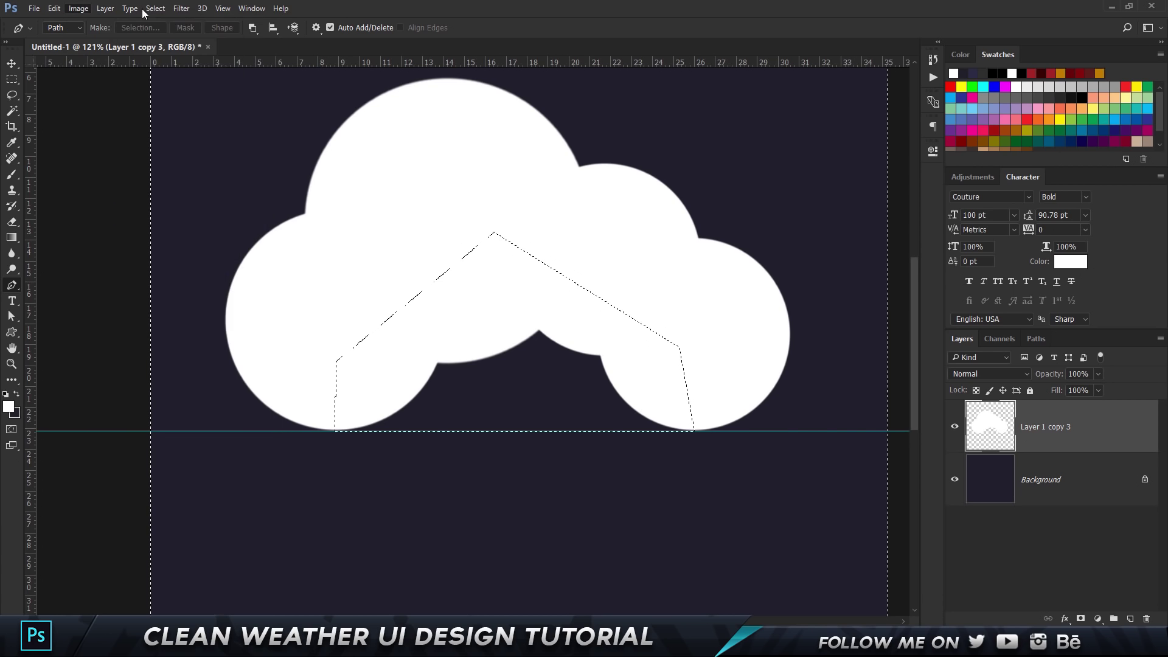
left_click(155, 8)
left_click(174, 68)
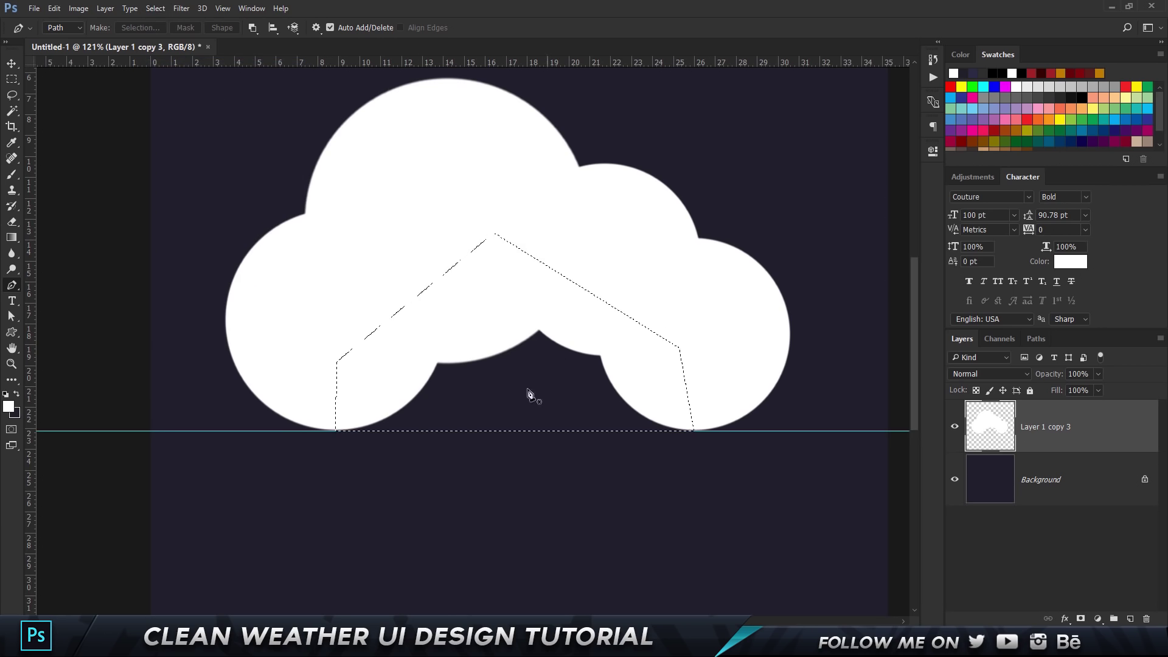
left_click(11, 80)
right_click(523, 305)
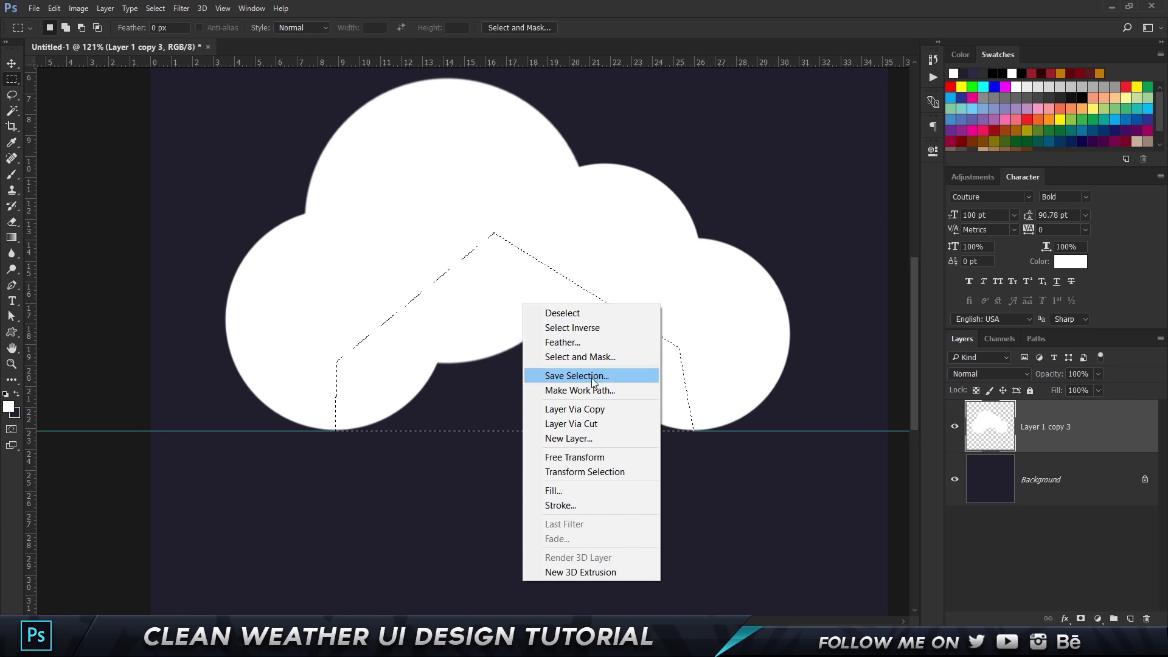
left_click(575, 491)
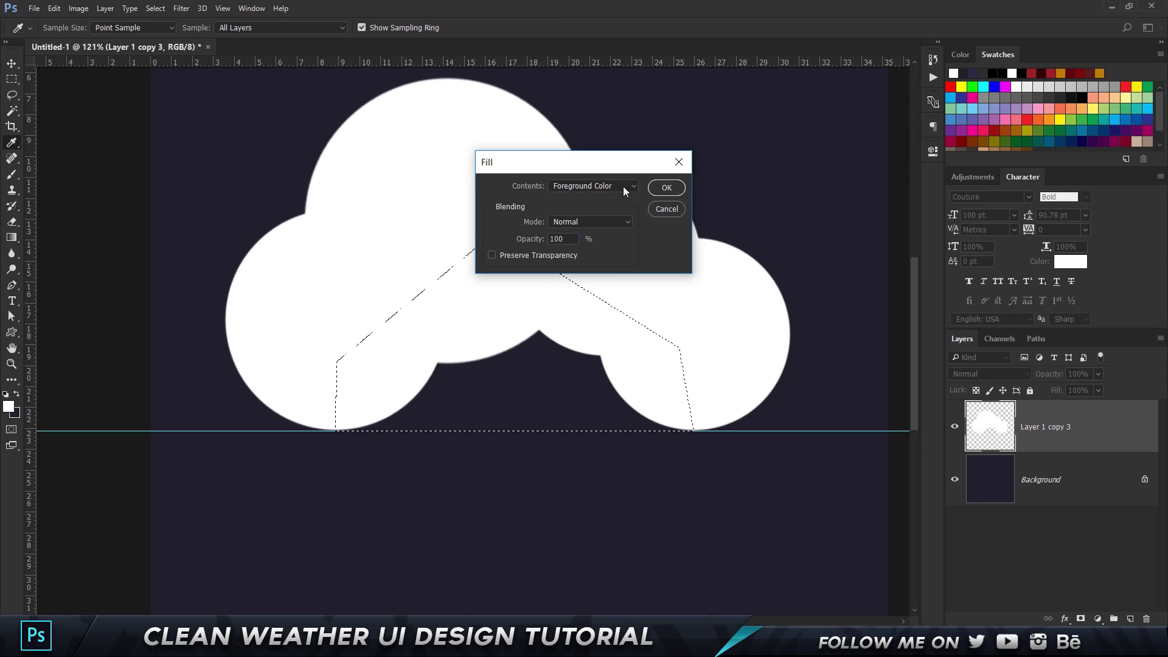
left_click(622, 186)
left_click(596, 215)
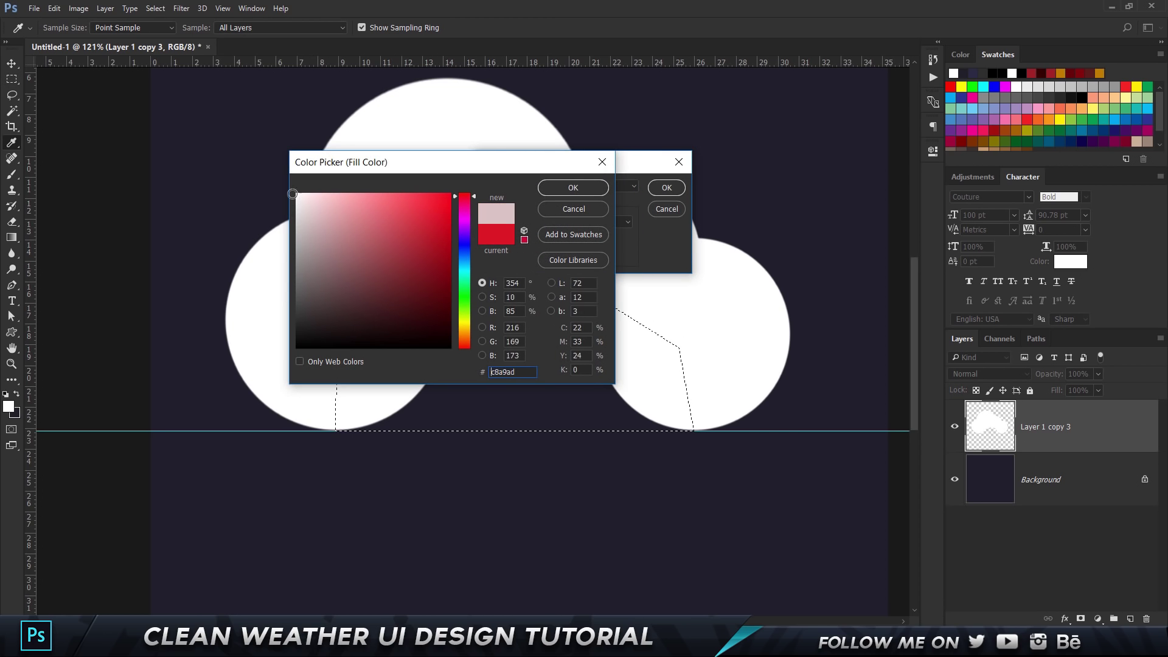
type("ffffff")
left_click(556, 192)
left_click(667, 187)
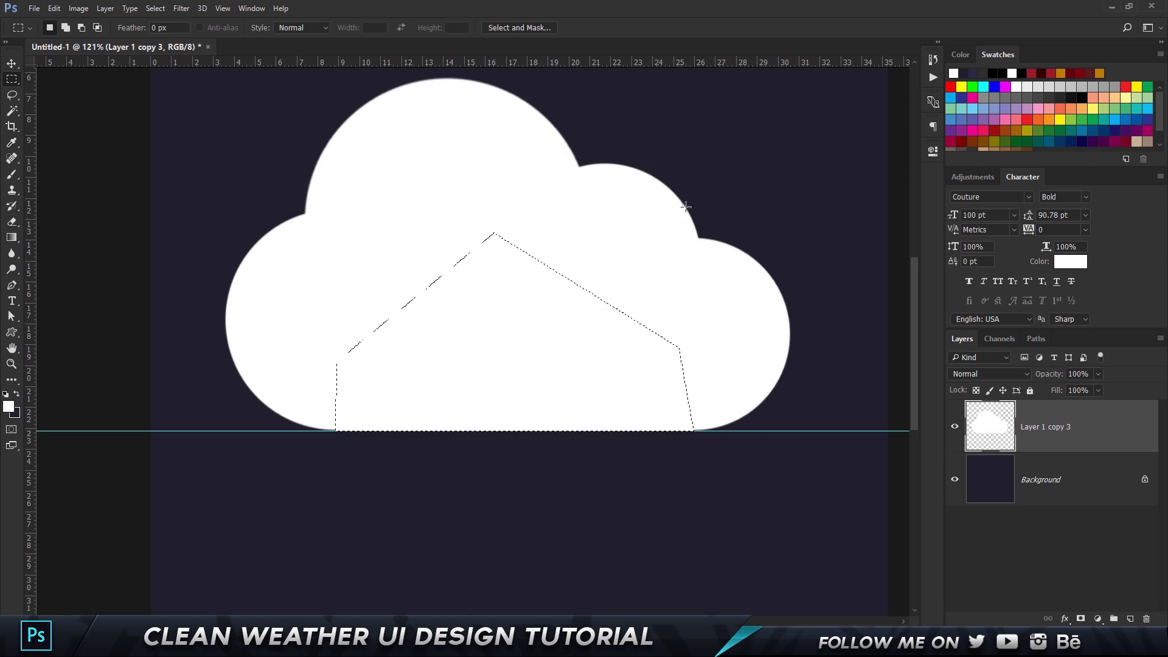
Step: Deselect, hide the rulers and guide, and fit the canvas in the window
key("ctrl+d")
key("ctrl+r")
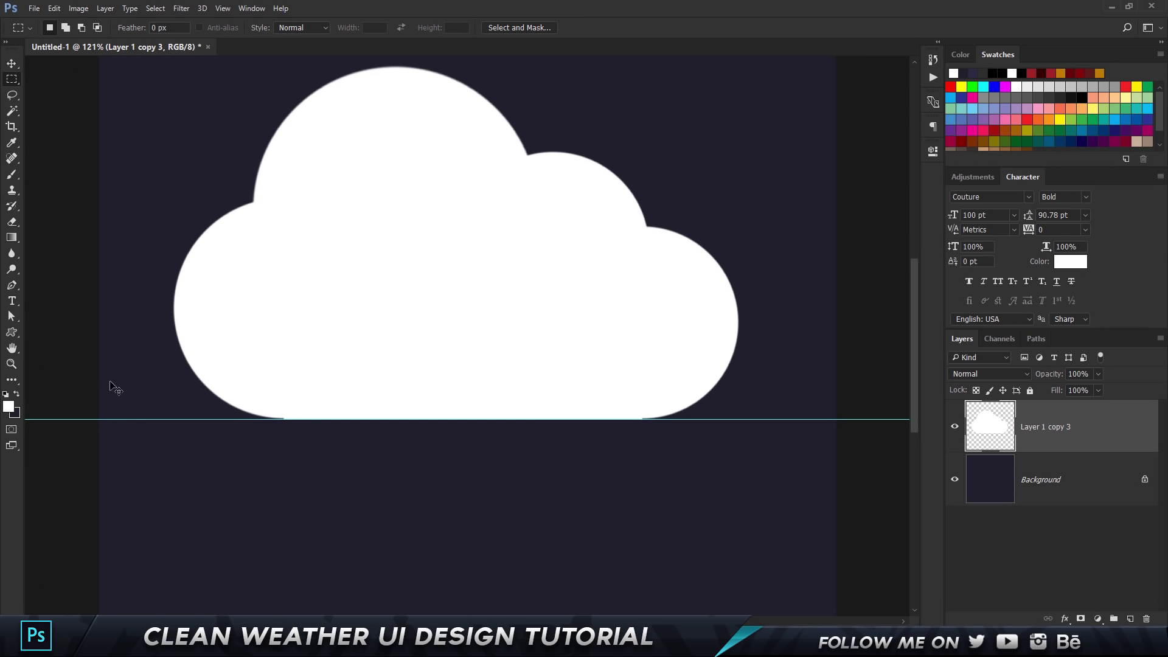
key("ctrl+semicolon")
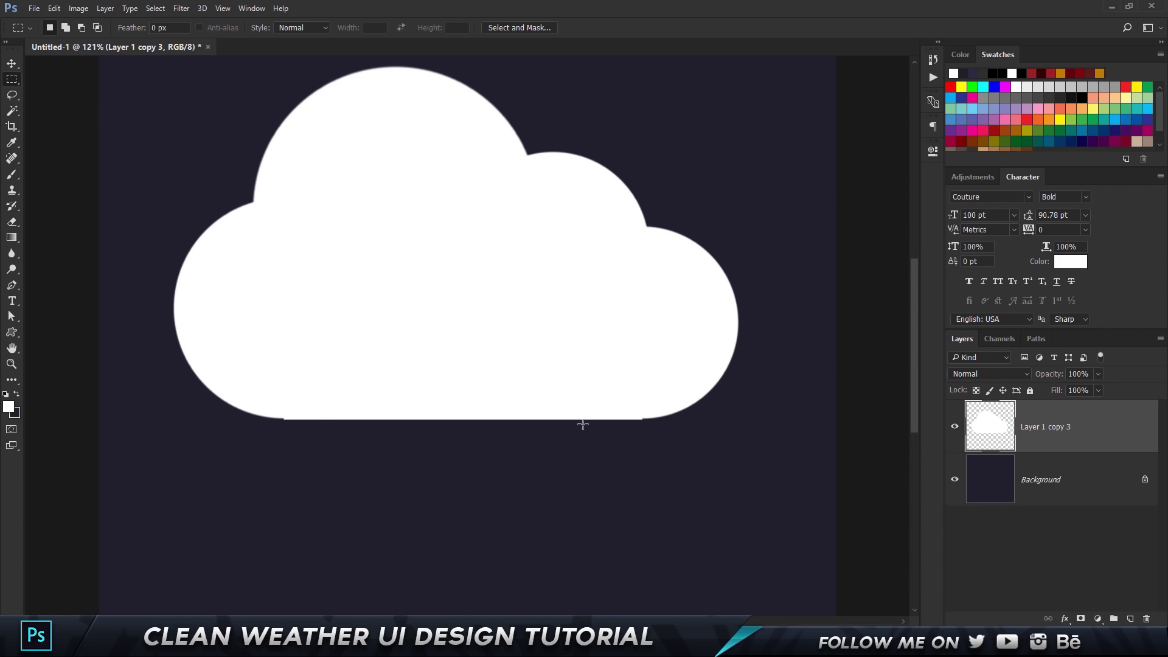
key("v")
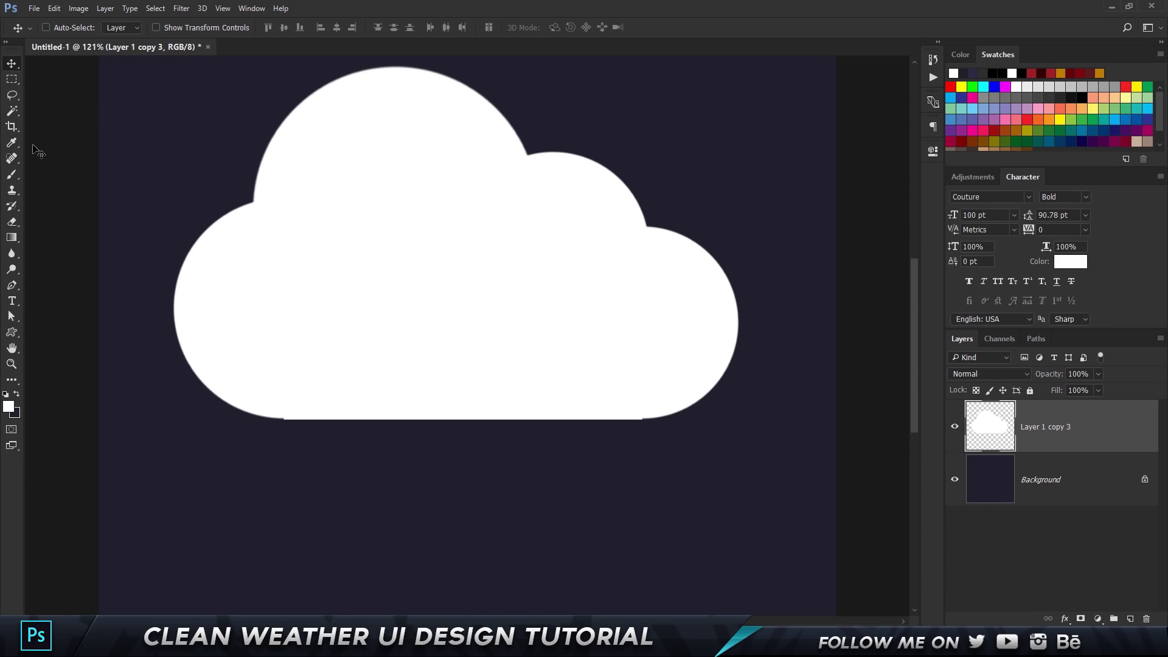
left_click(12, 80)
left_click_drag(104, 420, 730, 516)
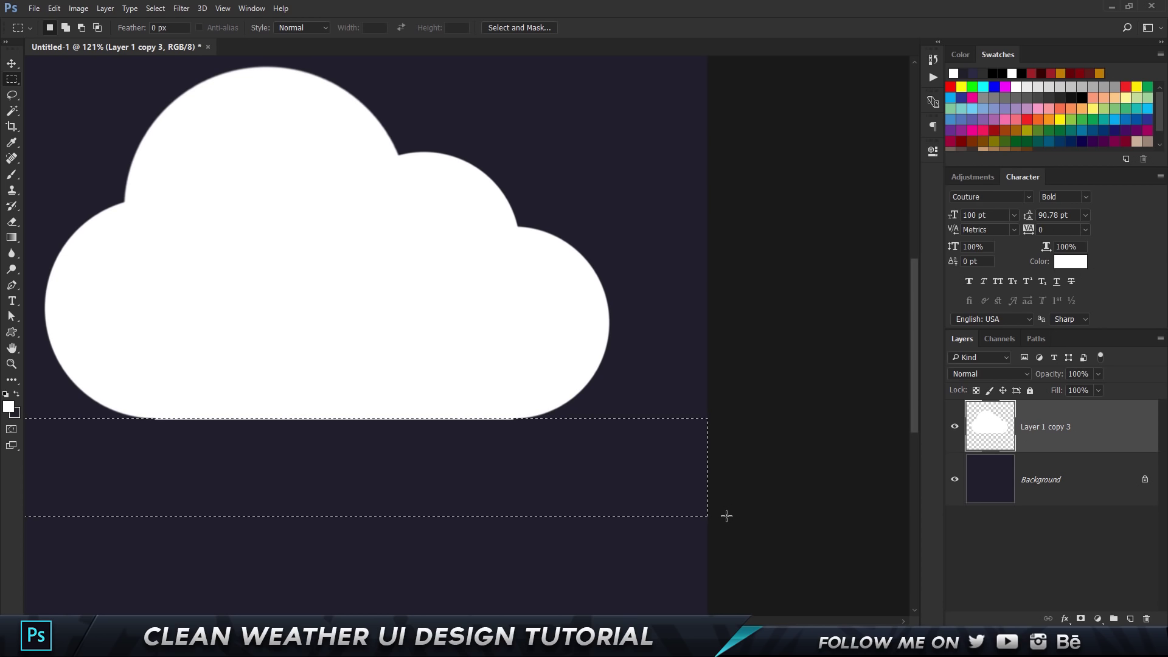
key("ctrl+d")
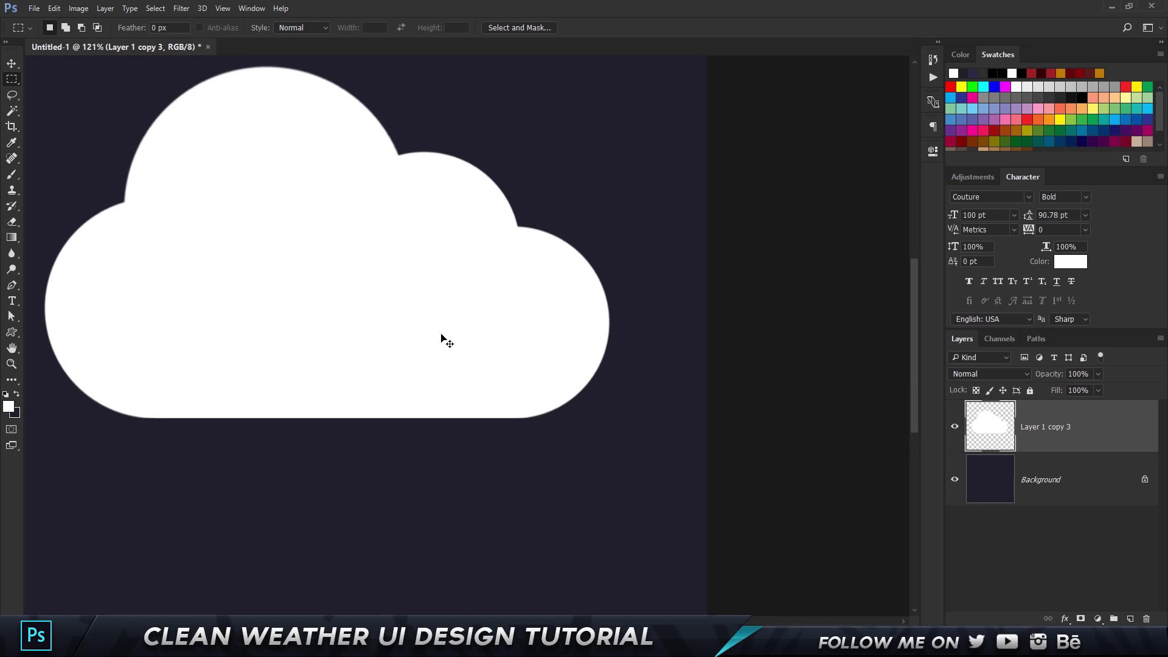
key("ctrl+0")
Step: Rename the layer to Cloud and move it higher on the canvas
key("v")
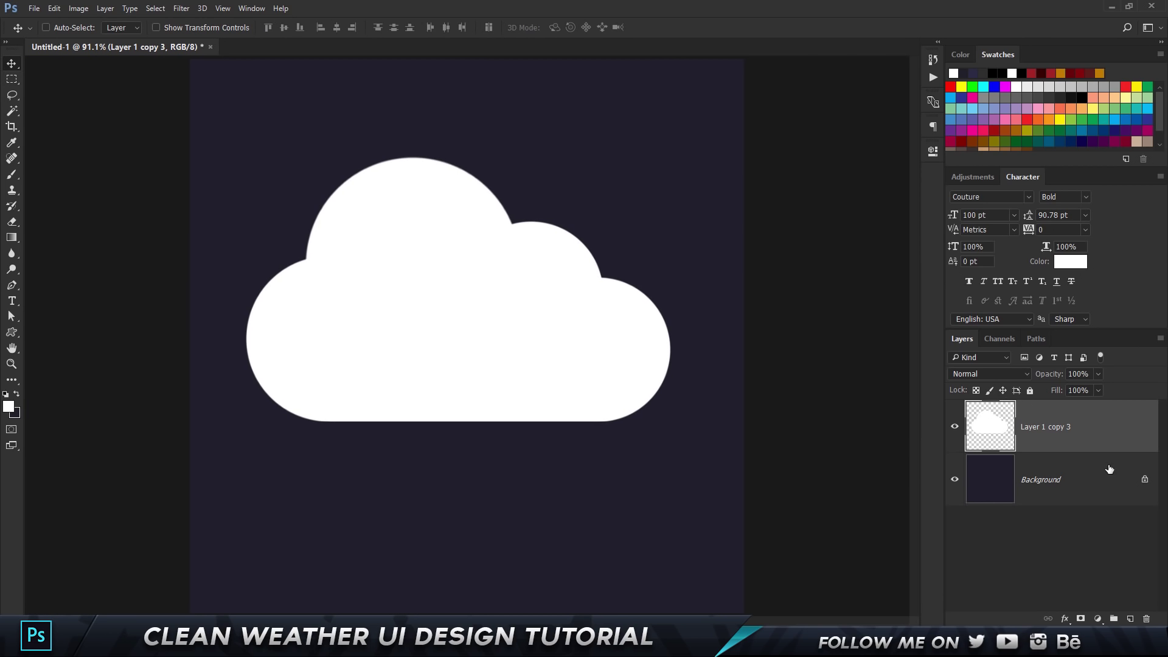
double_click(1047, 427)
type("CL")
key("Return")
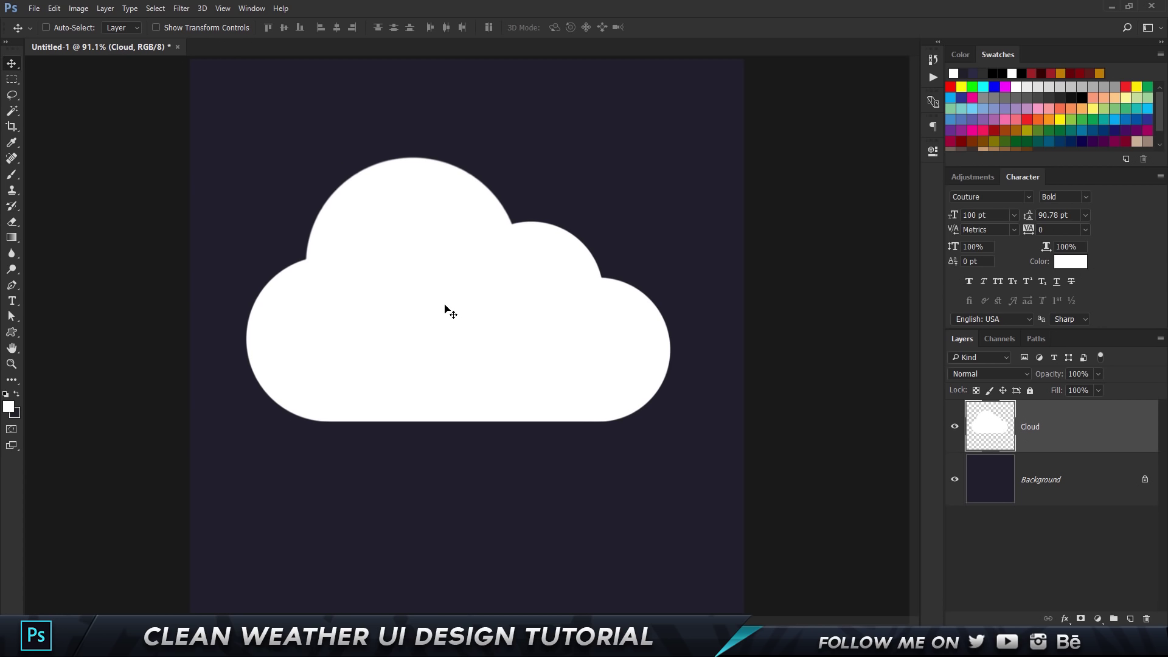
left_click_drag(432, 351, 433, 297)
Step: Add a new layer above Cloud and set the brush to 5 px
left_click(1129, 617)
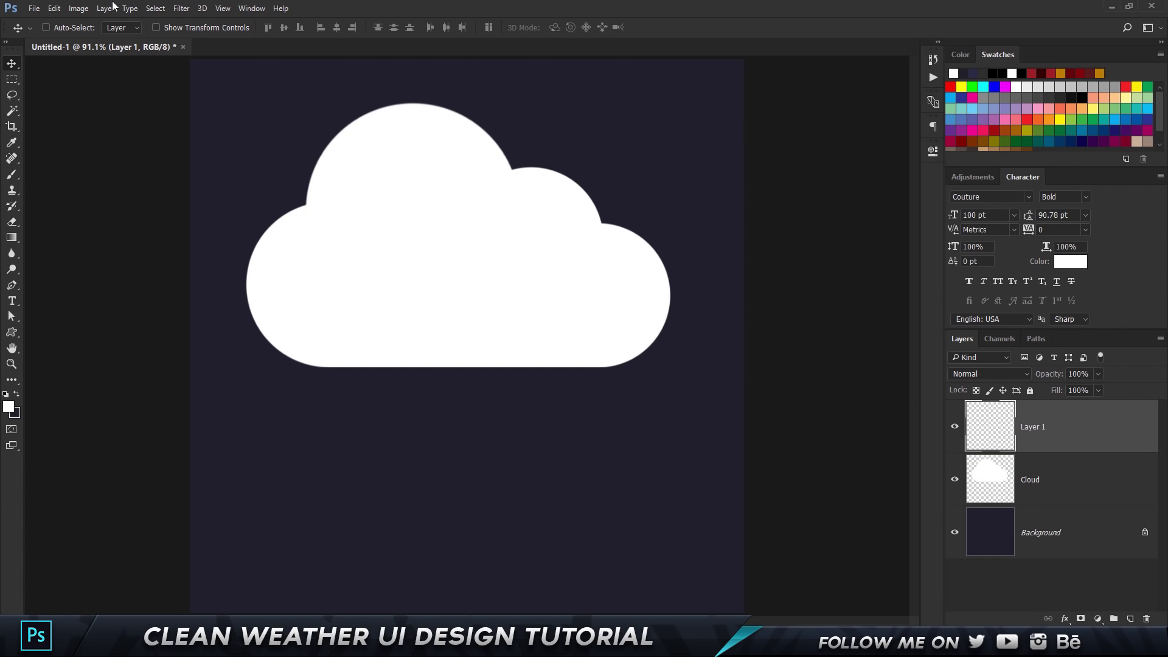
key("b")
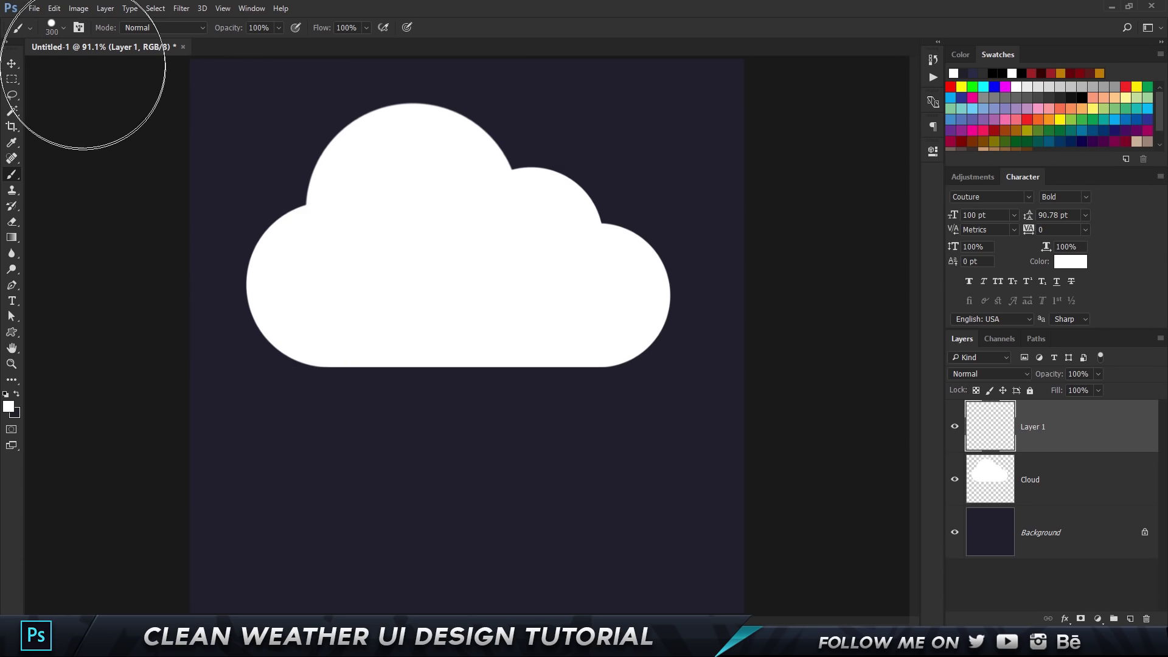
left_click(64, 27)
left_click(130, 52)
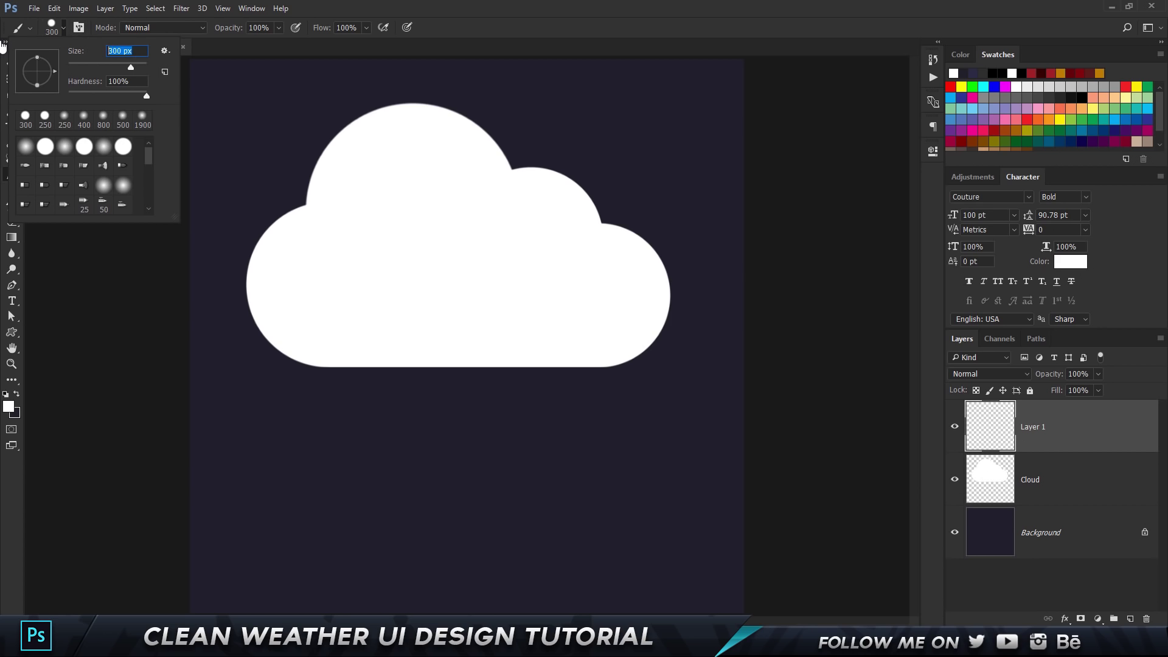
type("5")
key("Return")
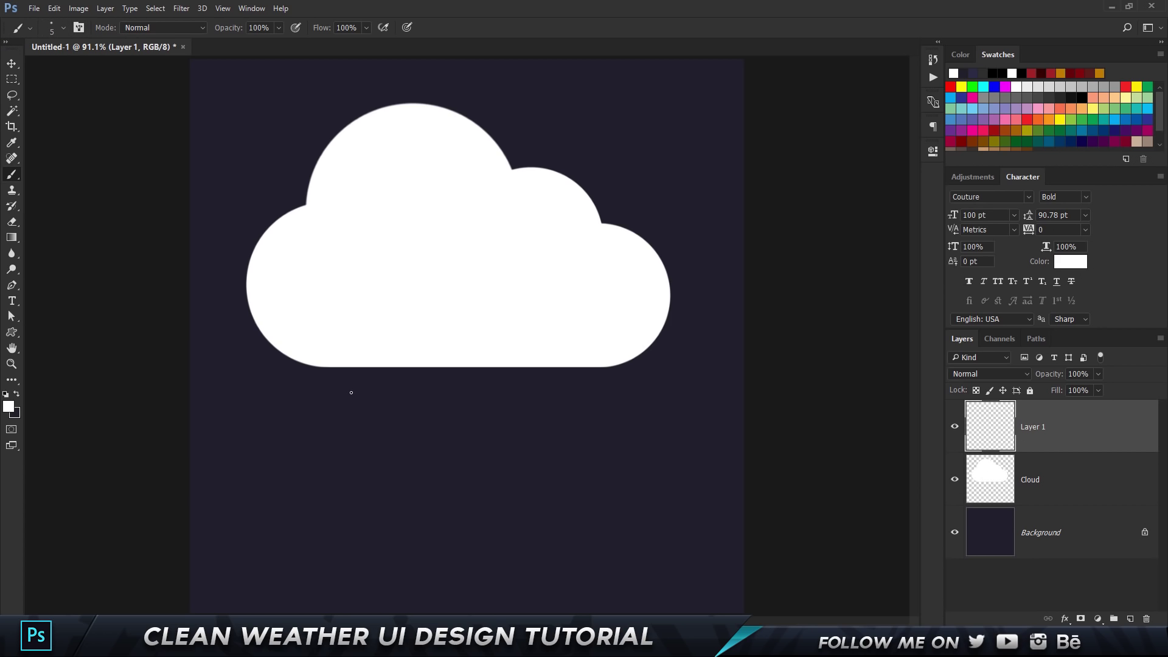
Step: Change the brush size to 20 px, testing and undoing a dot below the cloud
left_click(64, 28)
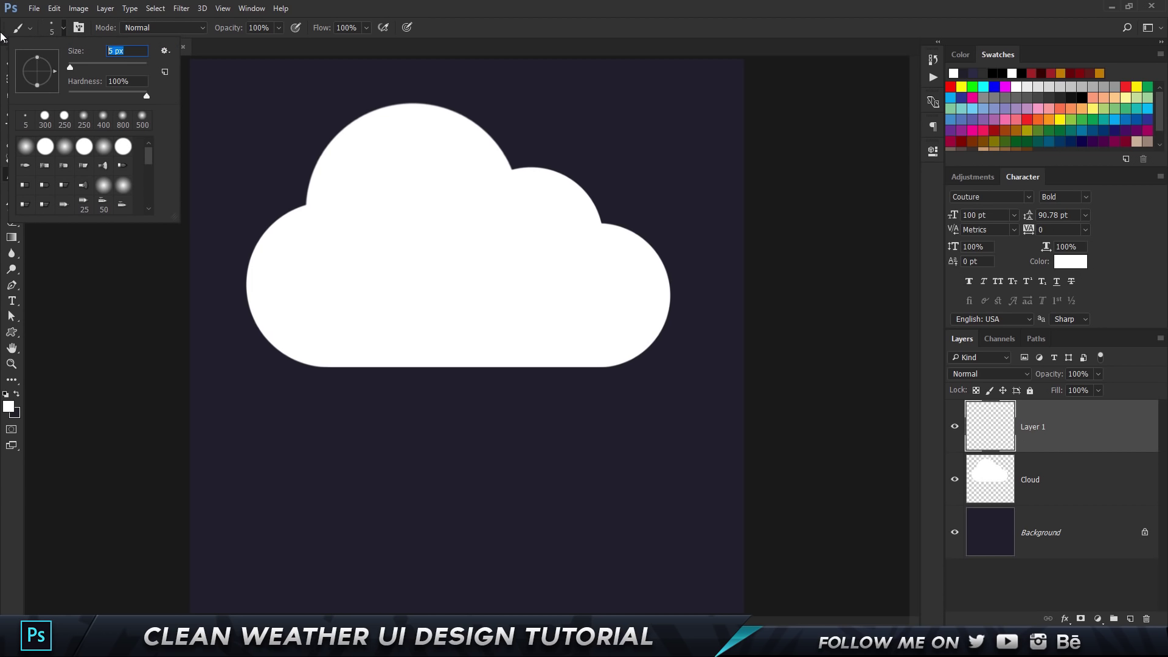
type("10")
key("Return")
key("ctrl+z")
left_click(64, 28)
type("20")
key("Return")
left_click(364, 402)
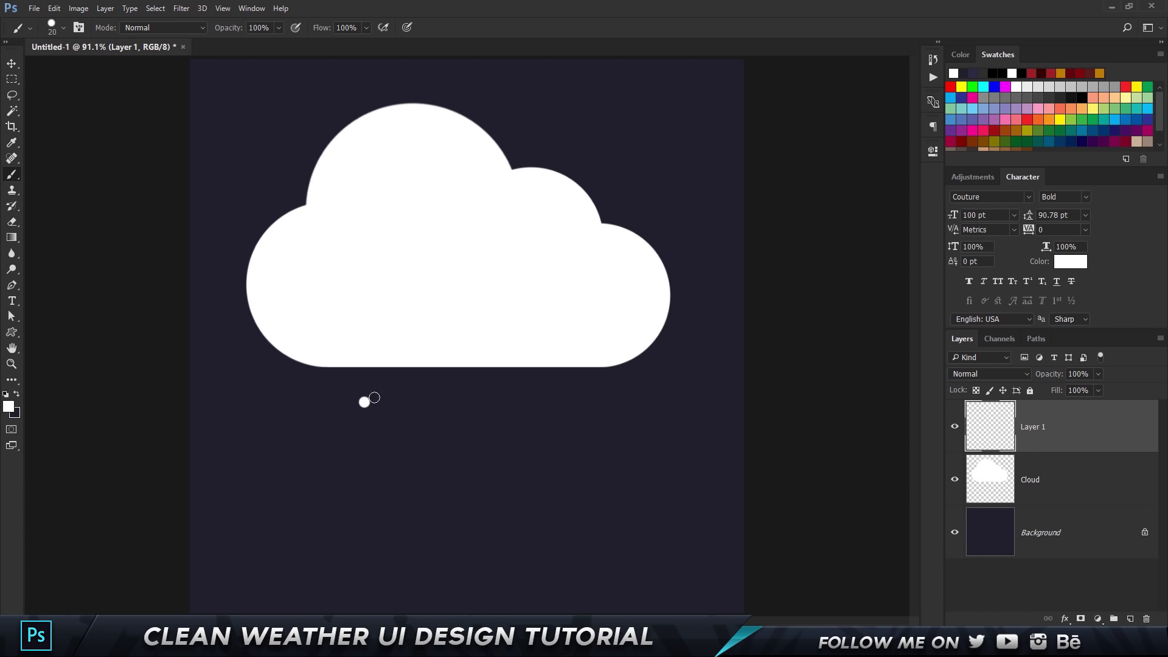
key("ctrl+z")
left_click(263, 8)
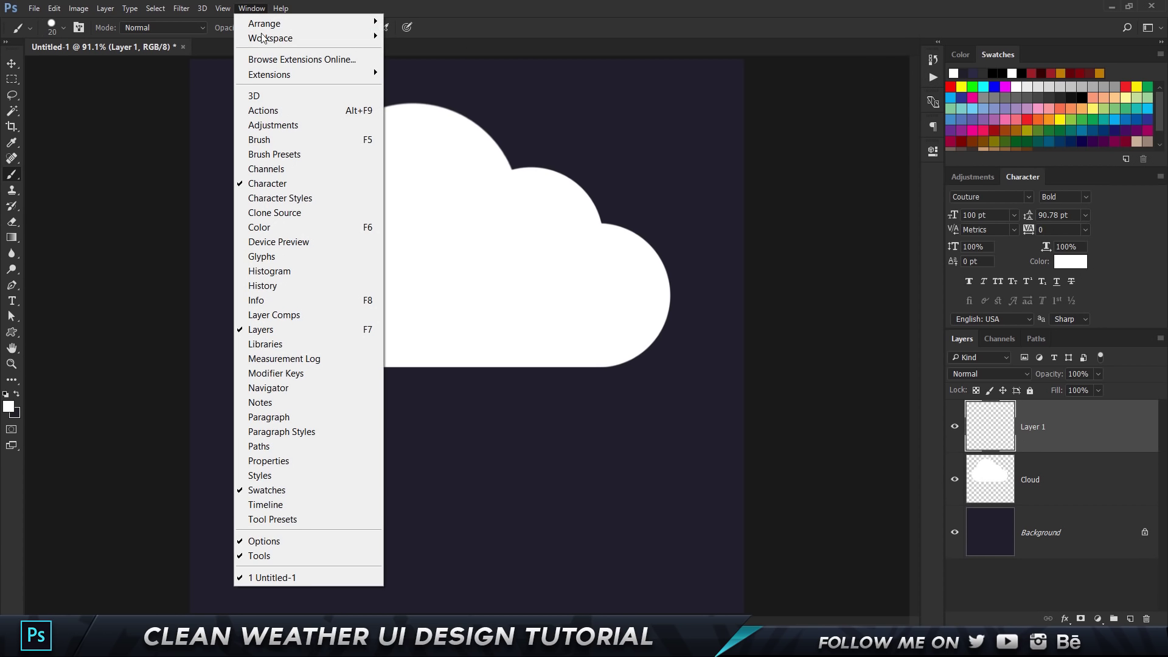
Step: In the Brush panel, set spacing to 1000% and enable wide scattering
left_click(286, 140)
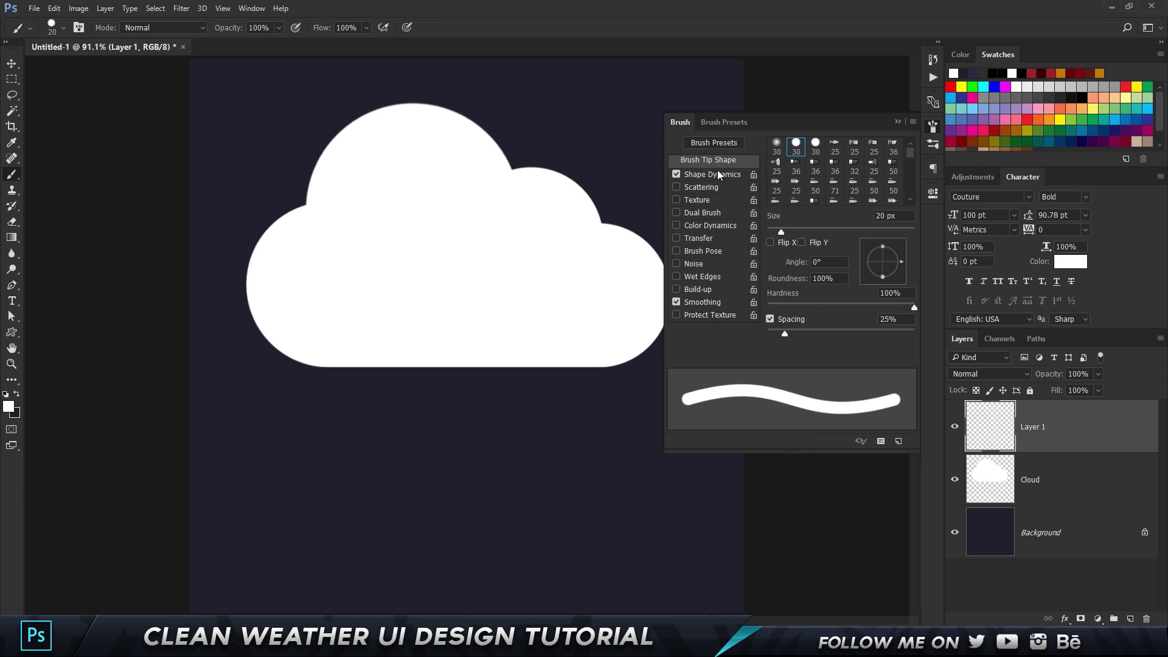
left_click_drag(785, 333, 923, 345)
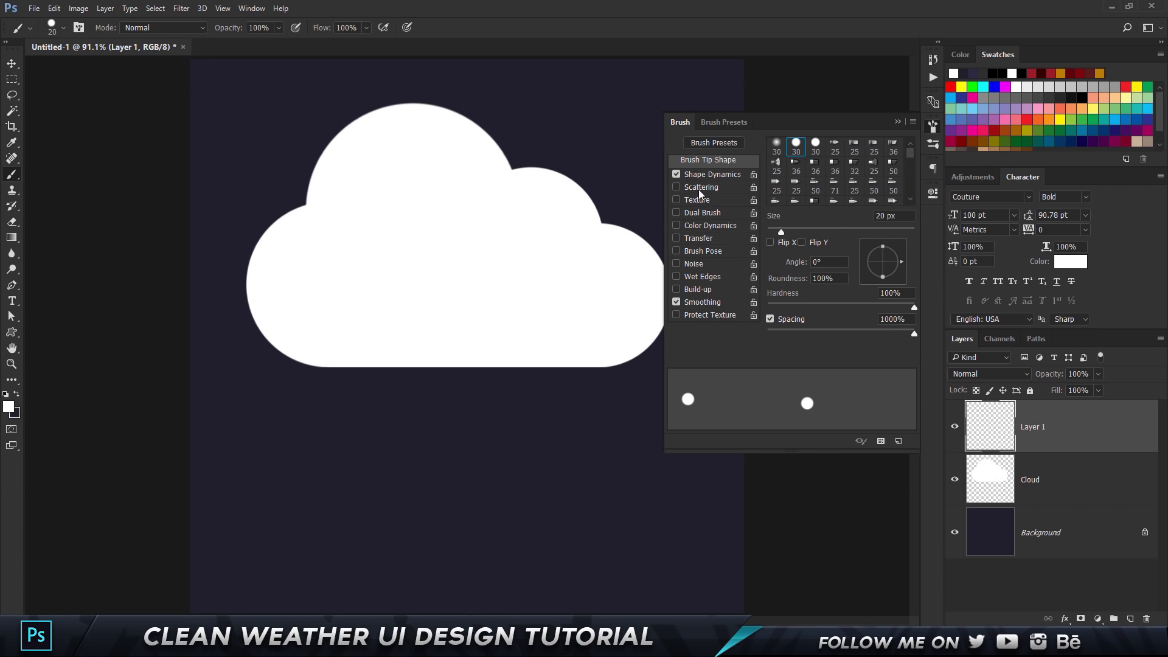
left_click(676, 187)
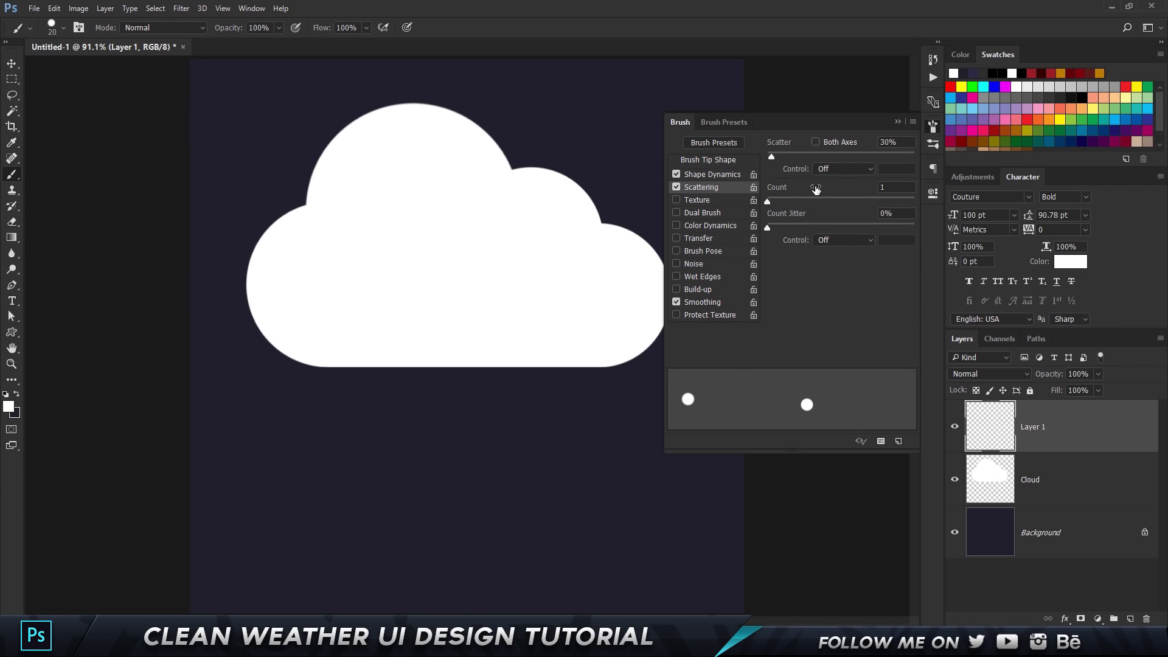
left_click_drag(770, 160, 886, 165)
mouse_move(801, 199)
left_mouse_down()
mouse_move(878, 205)
mouse_move(790, 196)
left_mouse_up()
Step: Test scattered dots below the cloud, then delete them from the layer
left_click(320, 383)
left_click(426, 441)
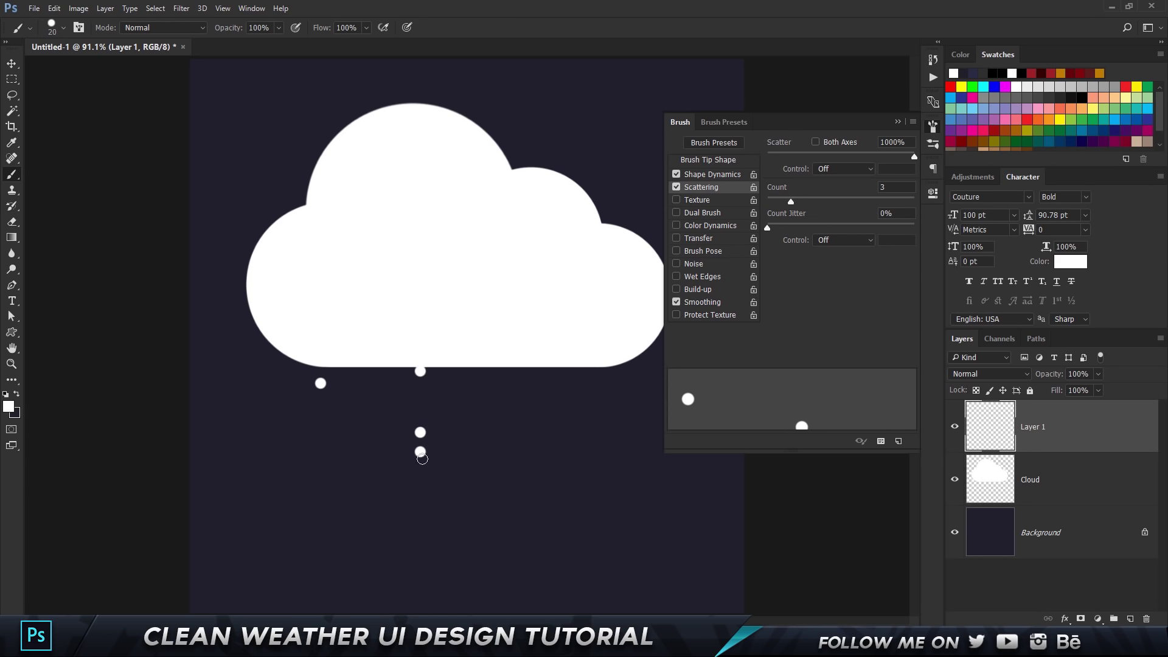
left_click(392, 447)
left_click(347, 451)
left_click(565, 402)
left_click(593, 459)
left_click(492, 441)
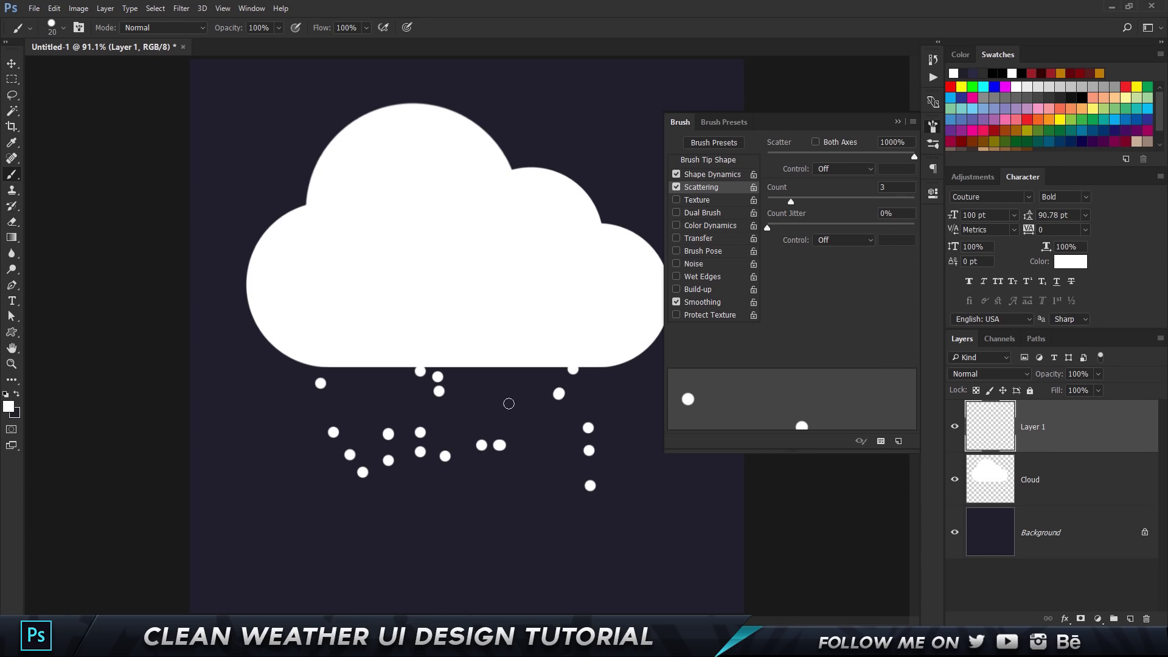
key("Delete")
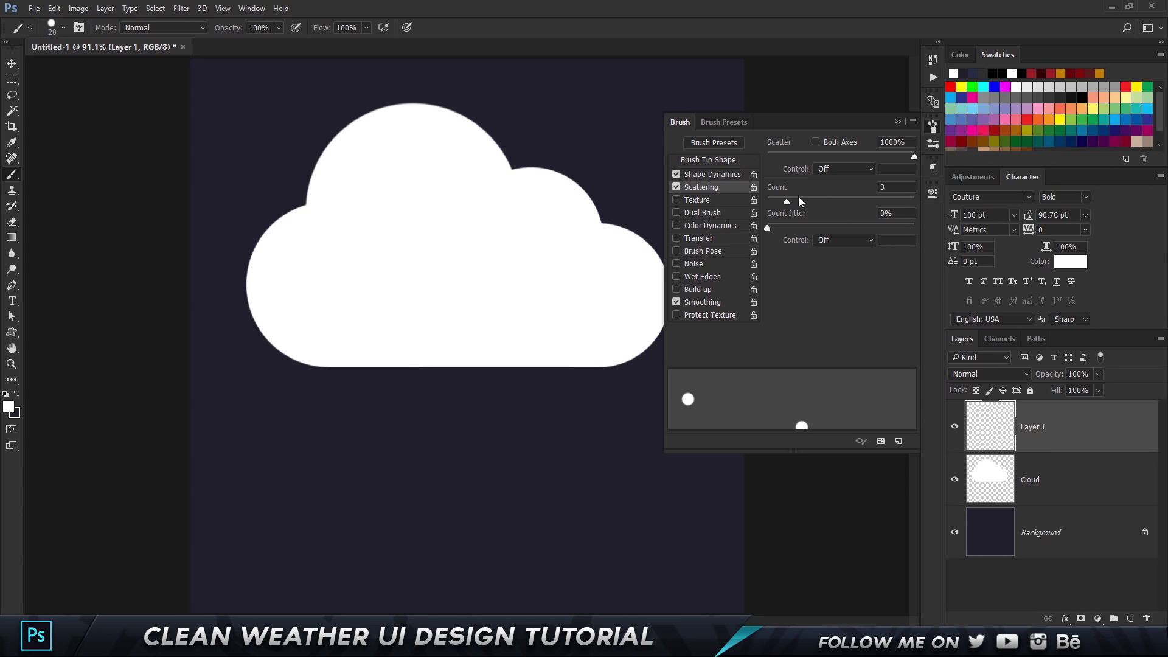
Step: Paint scattered raindrop dots across the area below the cloud
left_click(324, 397)
left_click(427, 406)
left_click(525, 399)
left_click(550, 440)
left_click(422, 438)
left_click(363, 464)
left_click(475, 470)
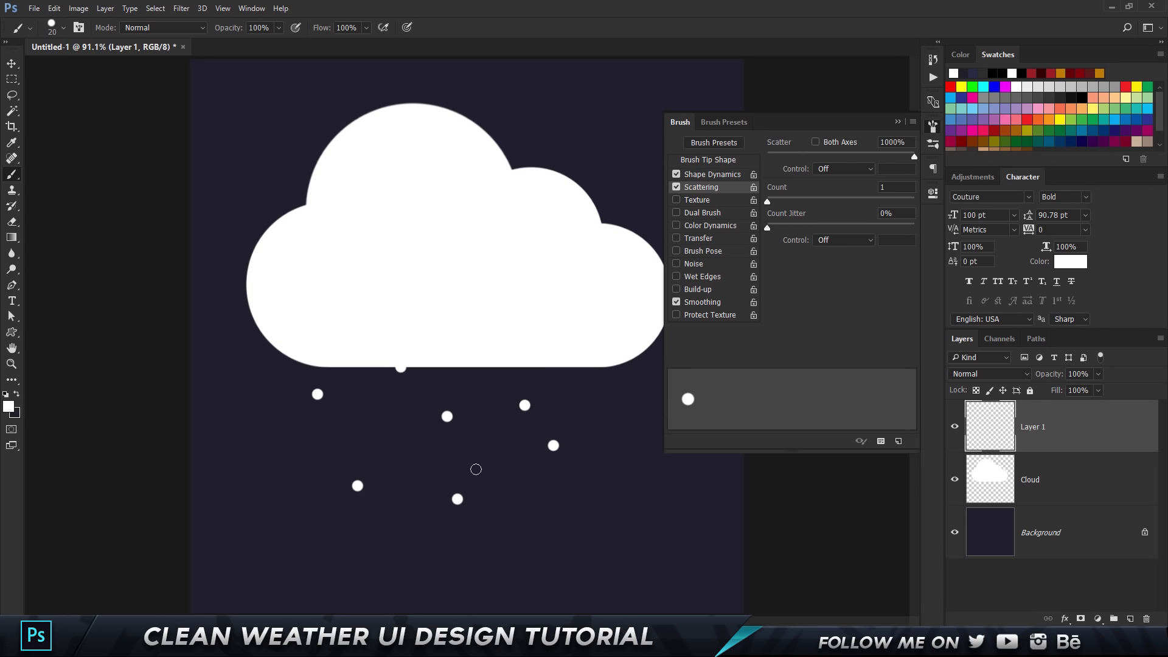
left_click(395, 411)
left_click(510, 433)
left_click(427, 484)
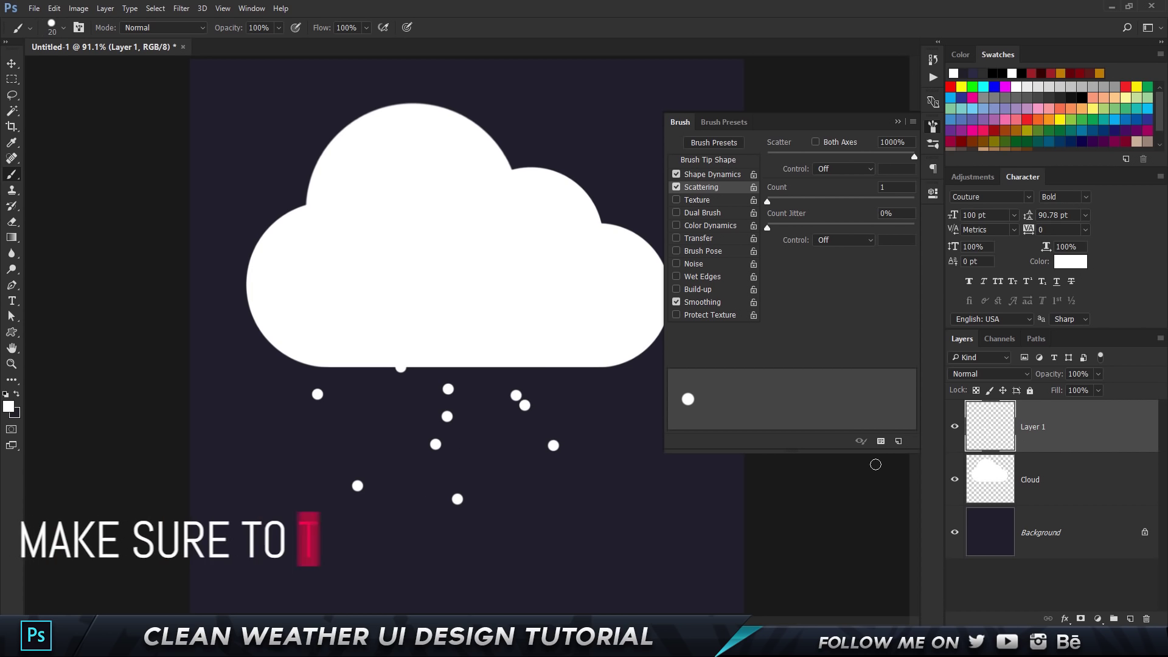
Step: Turn off brush Scattering and clear the dots from the layer
left_click(897, 122)
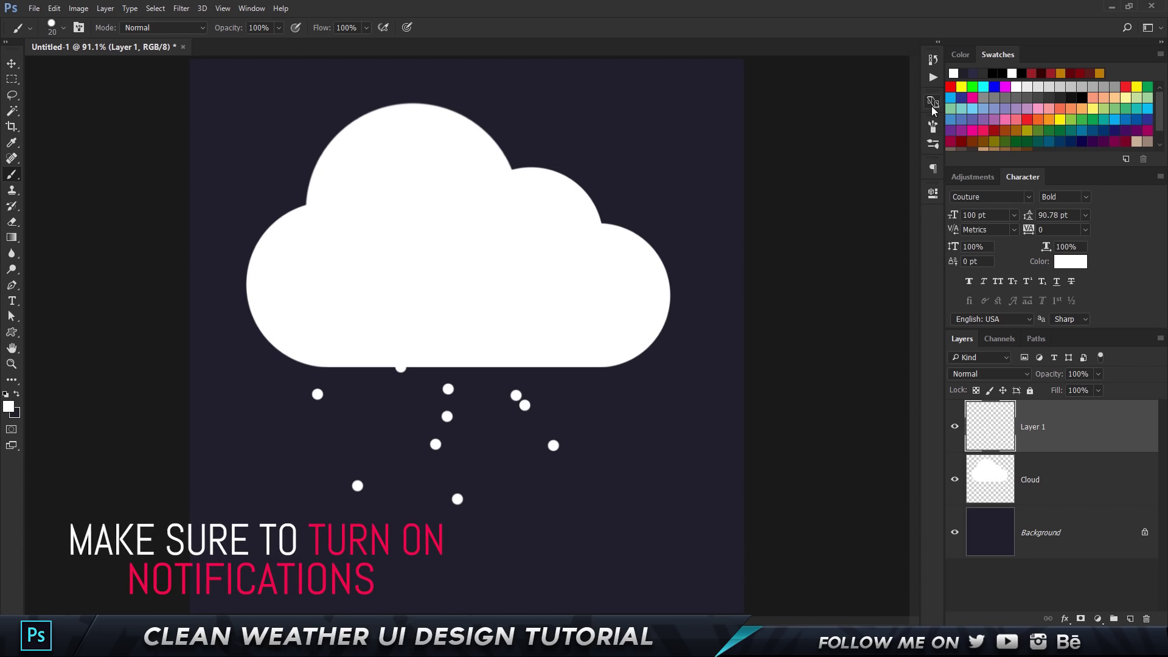
left_click(932, 126)
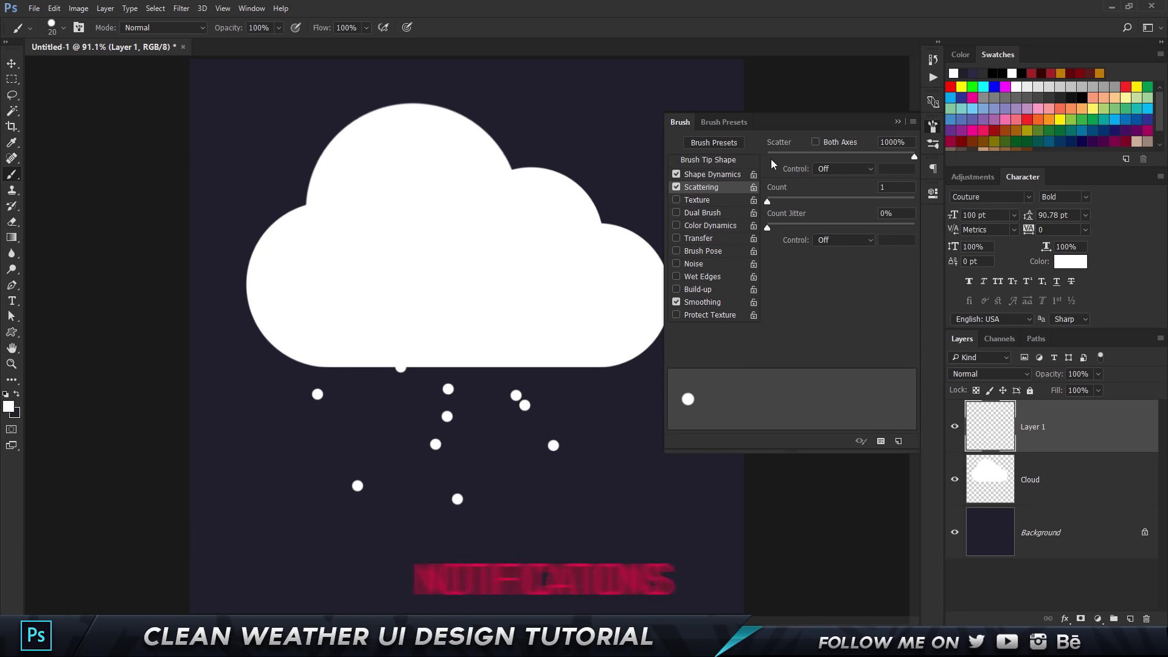
left_click(676, 186)
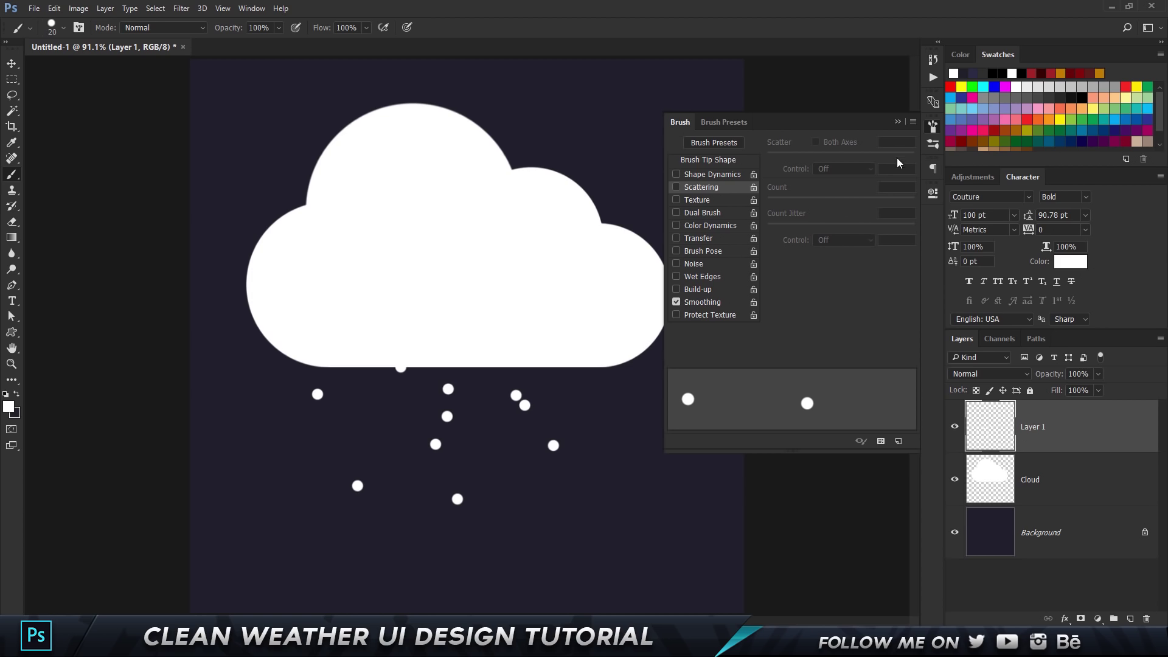
left_click(897, 121)
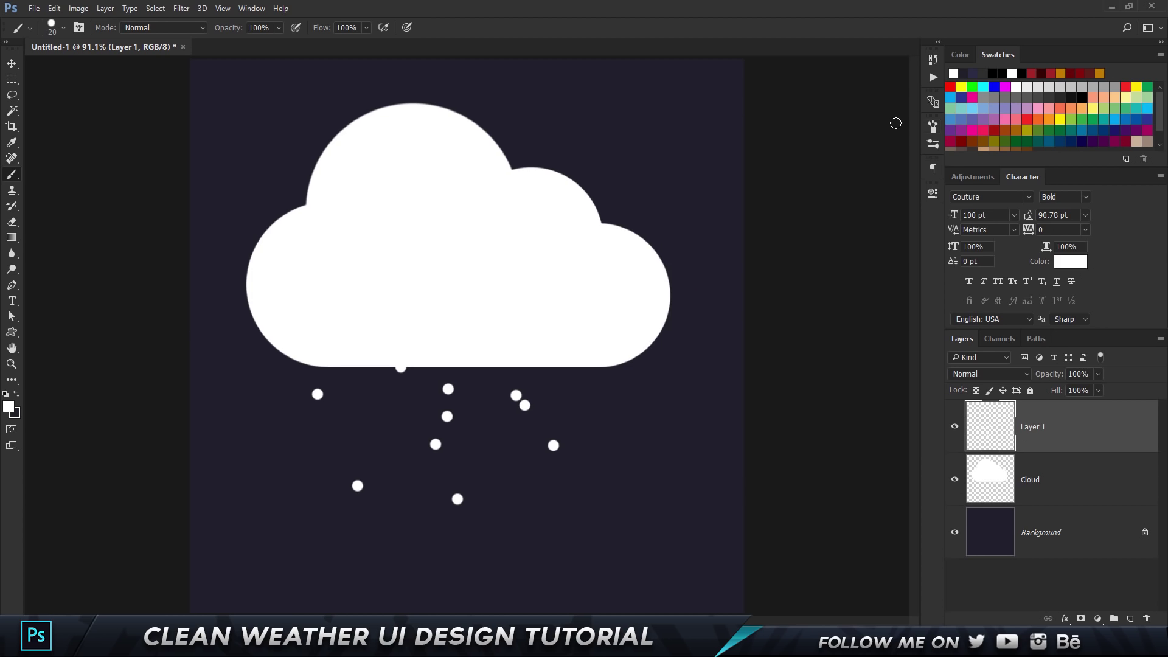
key("ctrl+z")
Step: Paint one white raindrop below the cloud's left side
left_click(335, 407)
left_click(427, 394)
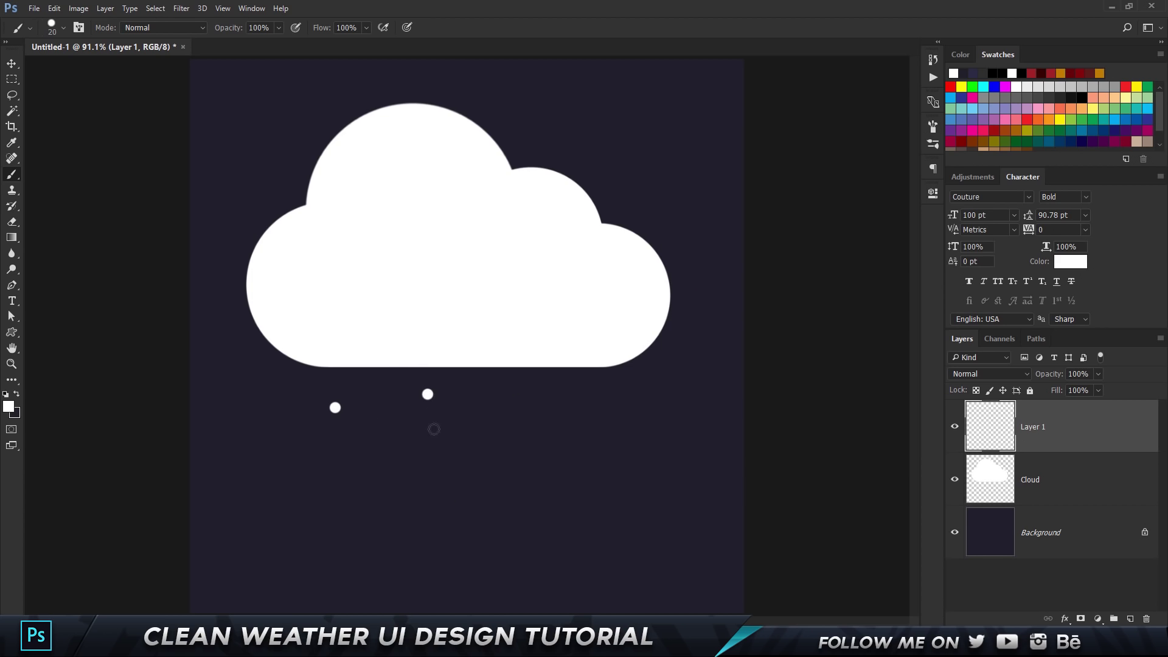
key("ctrl+z")
Step: Stamp staggered rows of white raindrop dots below the cloud's left and centre, redoing one misplaced dot
key("ctrl+z")
left_click(321, 398)
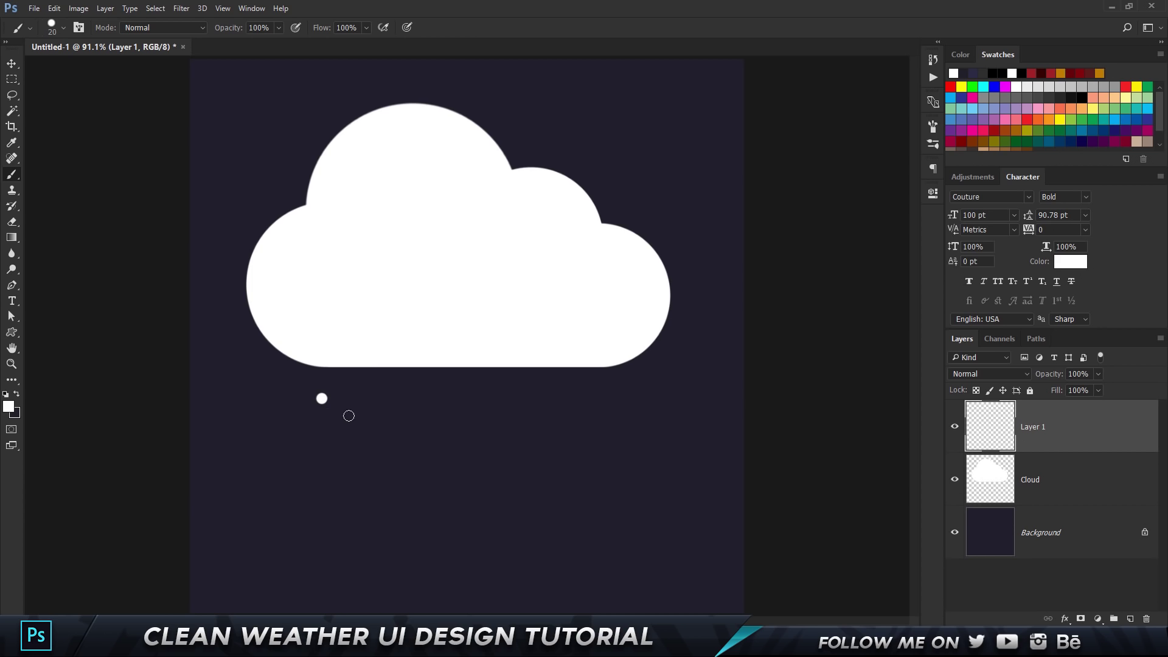
left_click(374, 436)
left_click(424, 472)
key("ctrl+z")
left_click(430, 472)
left_click(399, 382)
left_click(436, 413)
left_click(476, 445)
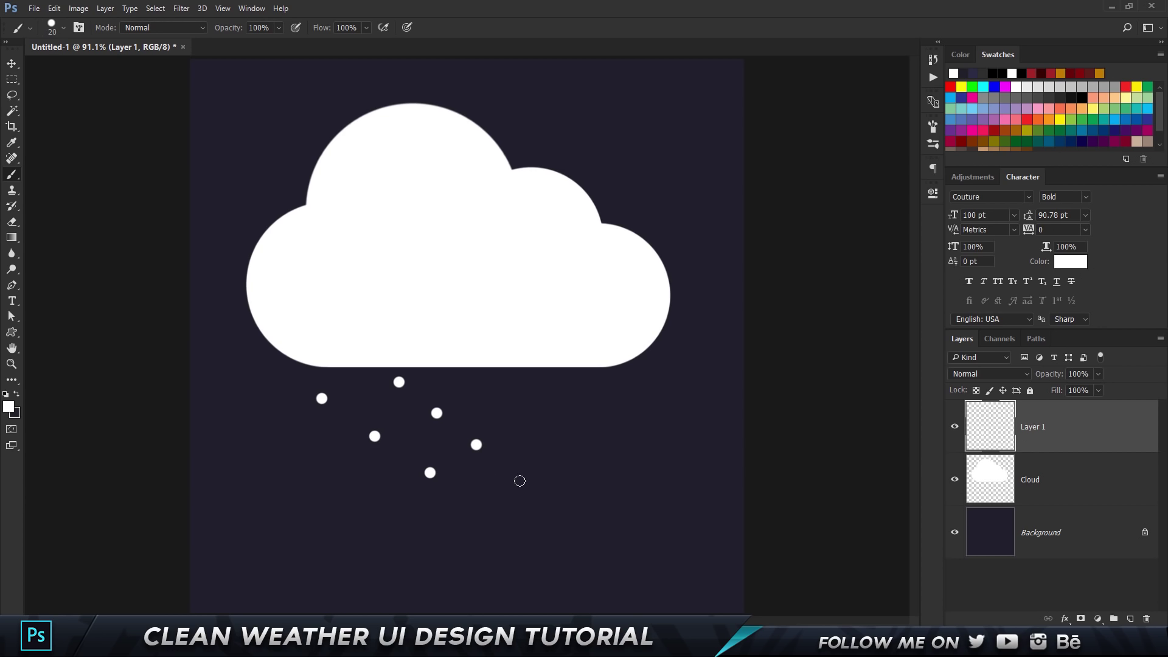
left_click(519, 480)
Step: Add more raindrop dots under the cloud's right side, bottom row and far left, redoing one dot
left_click(494, 387)
left_click(532, 419)
left_click(571, 449)
key("ctrl+z")
left_click(567, 457)
left_click(570, 383)
left_click(597, 407)
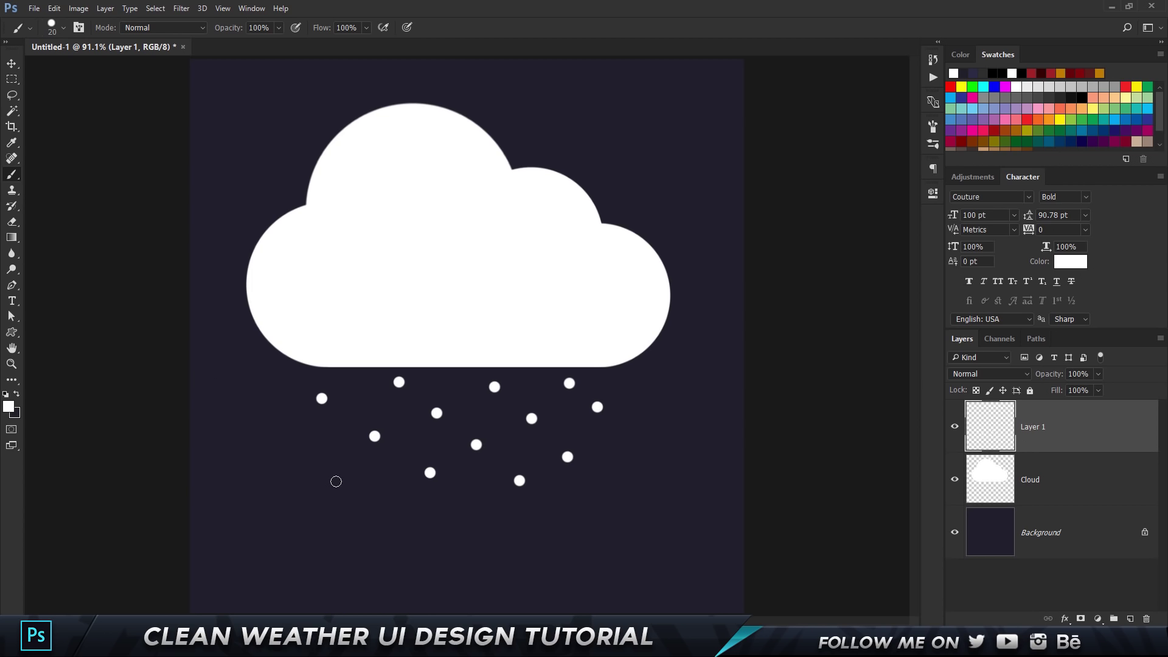
left_click(358, 474)
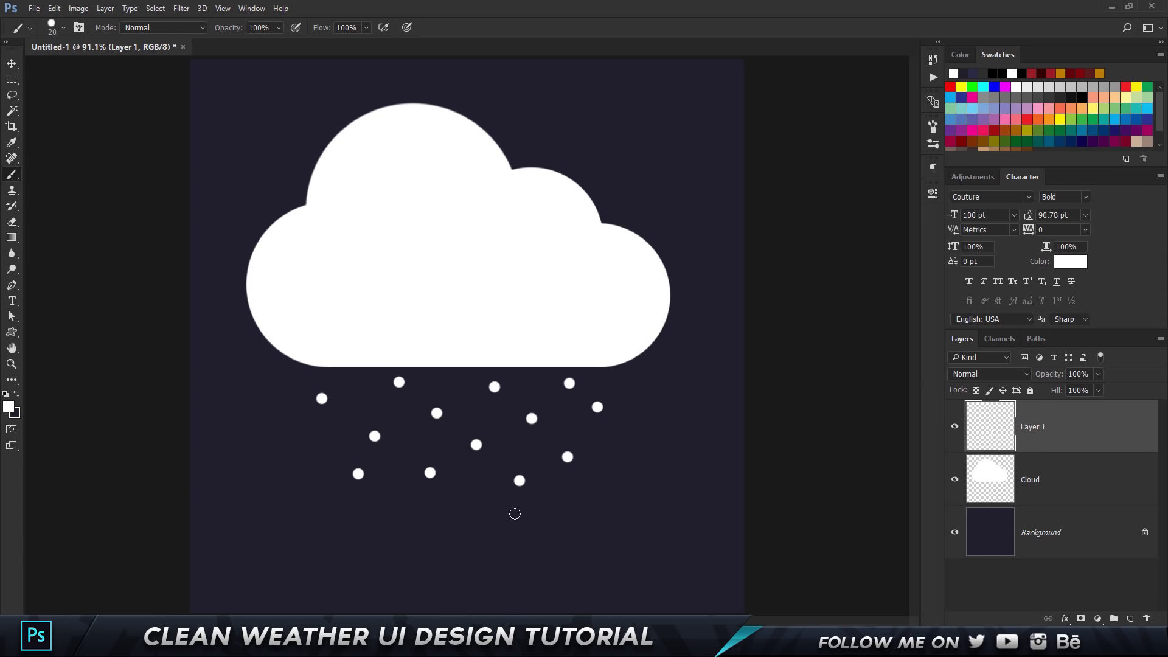
left_click(301, 438)
key("v")
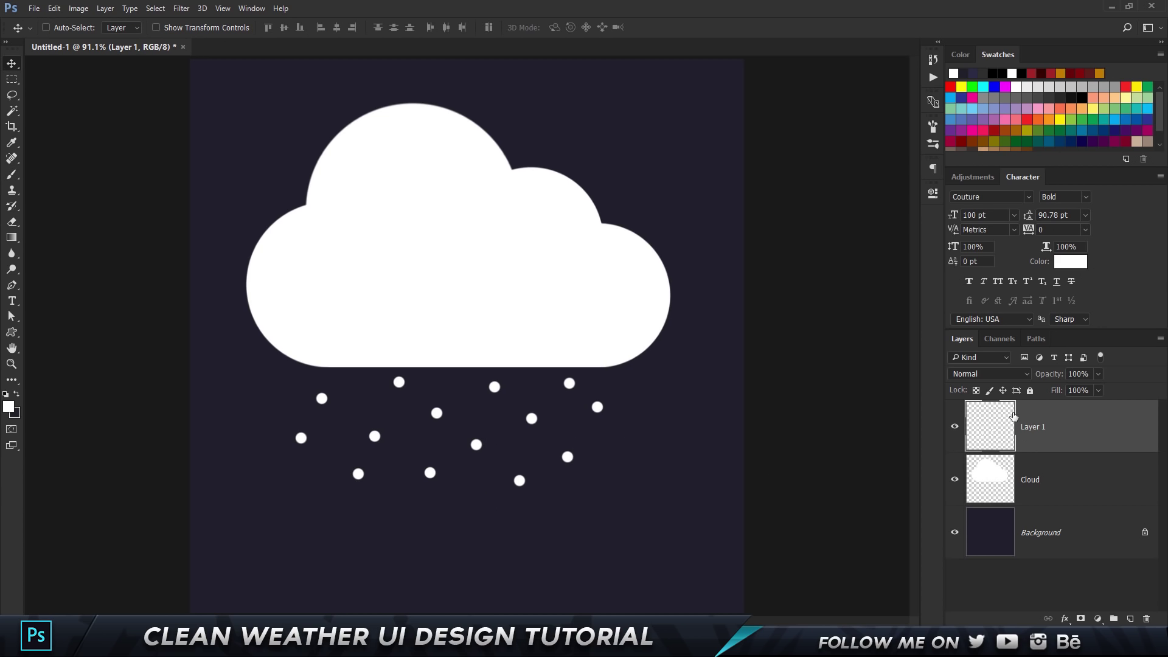
Step: Rename Layer 1 to 'Rain Drops' and nudge the dots down
double_click(1033, 427)
type("Rain Drops")
key("Return")
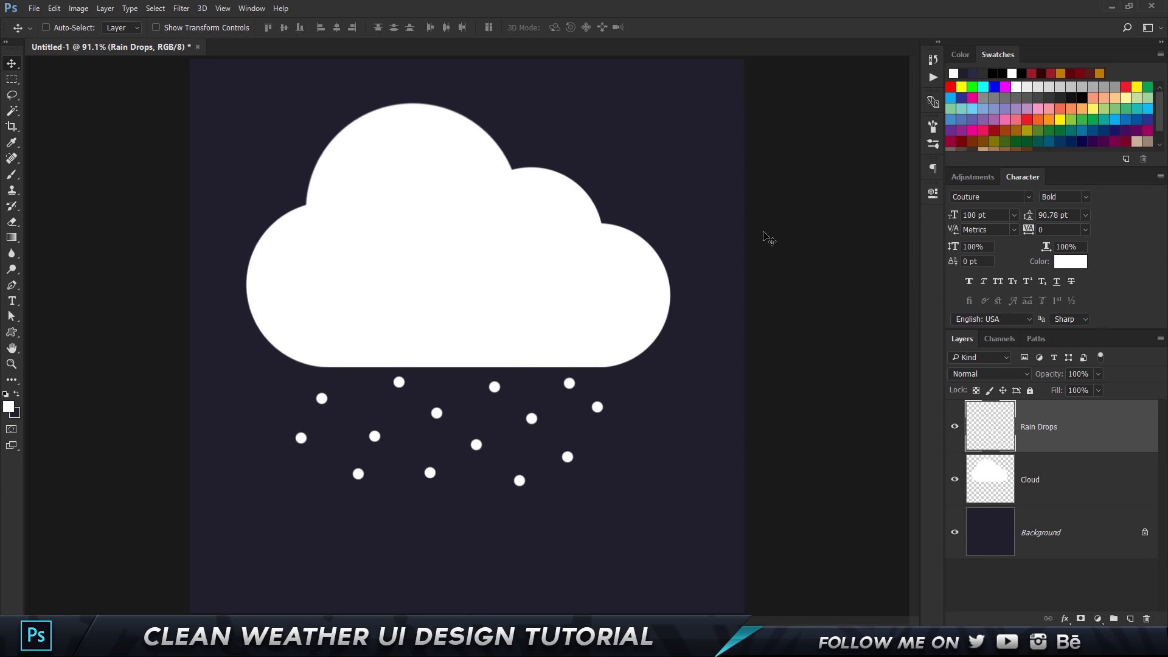
key("shift+Down")
key("shift+Down")
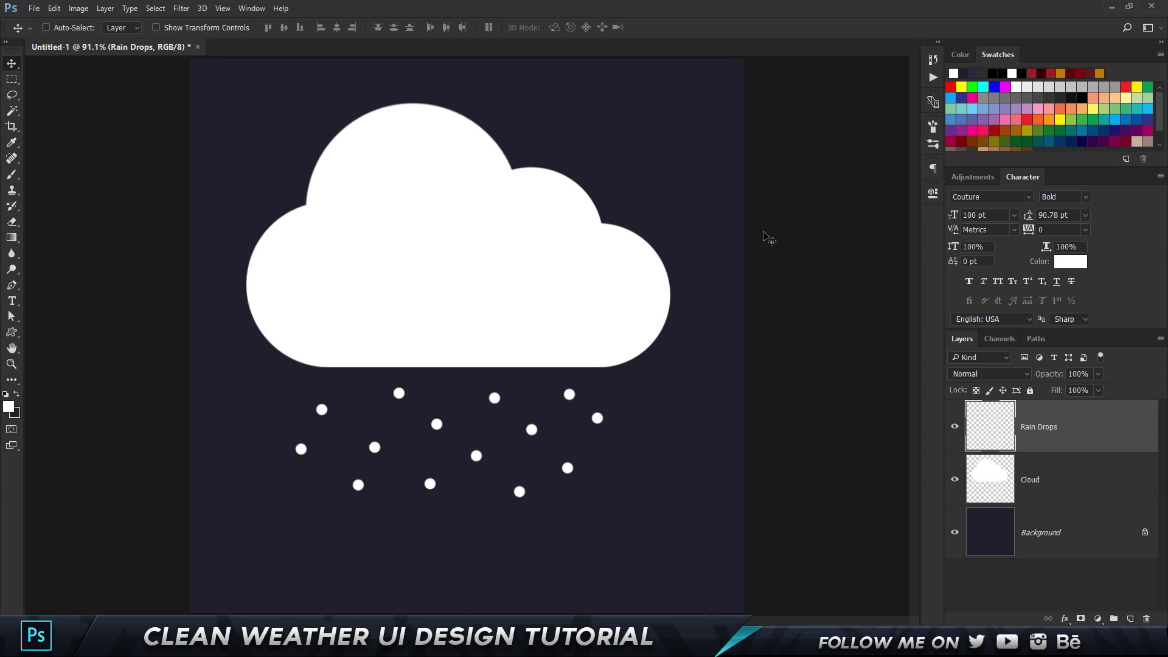
Step: Centre both the Cloud and Rain Drops layers horizontally and vertically on the canvas
left_click(1026, 488)
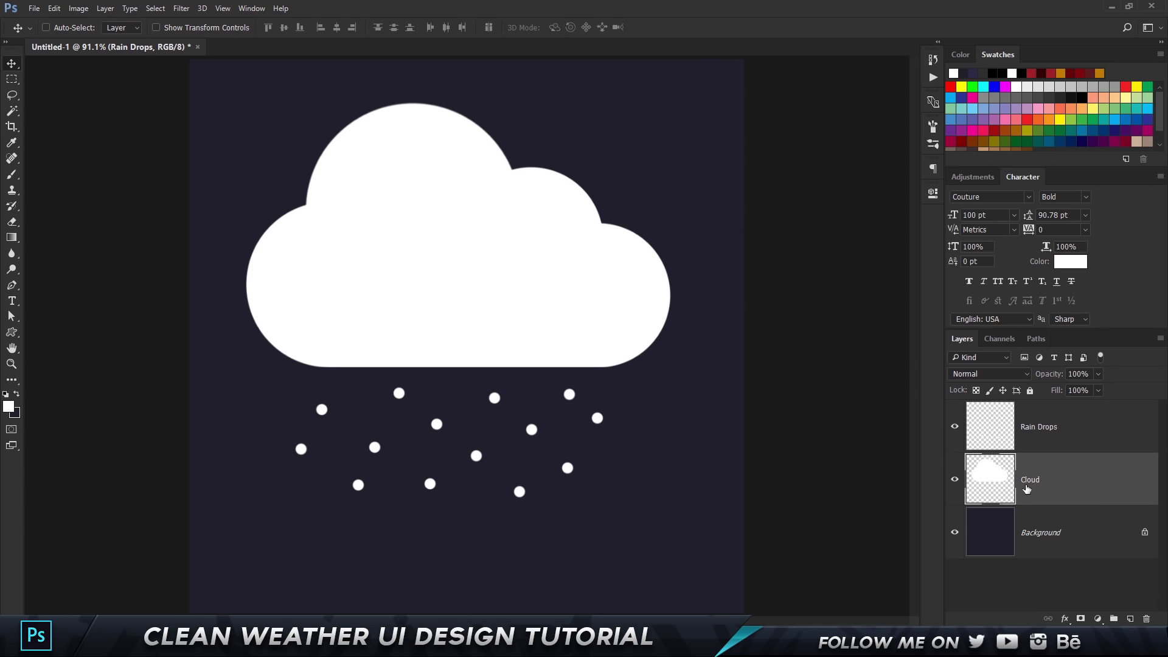
key("ctrl+a")
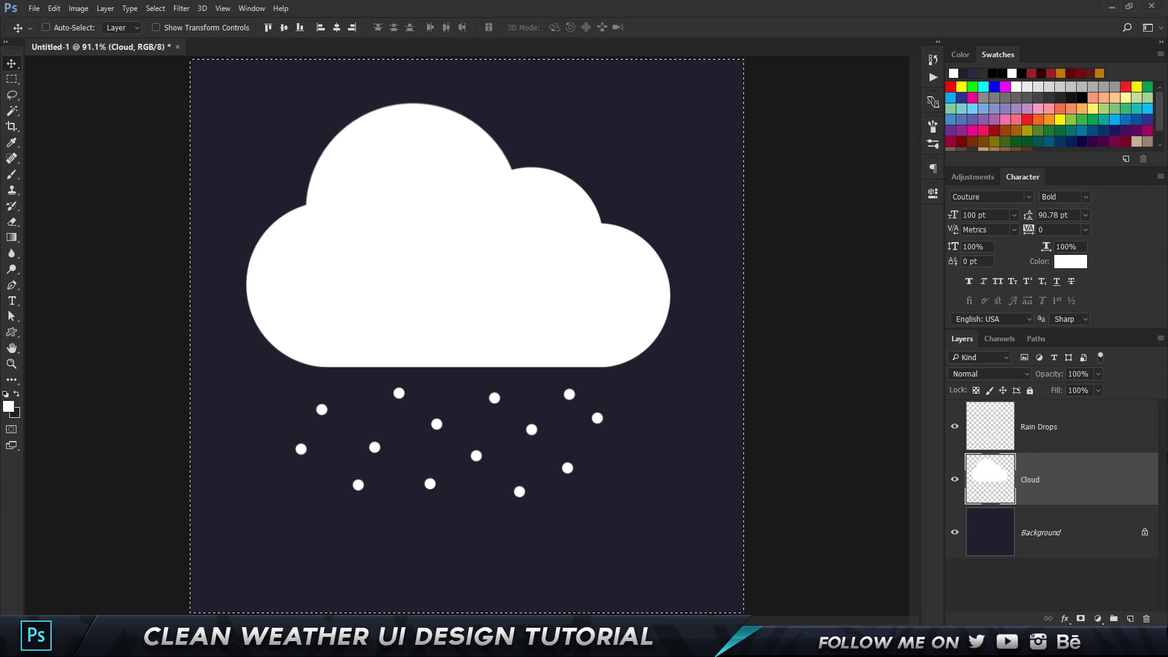
left_click(336, 27)
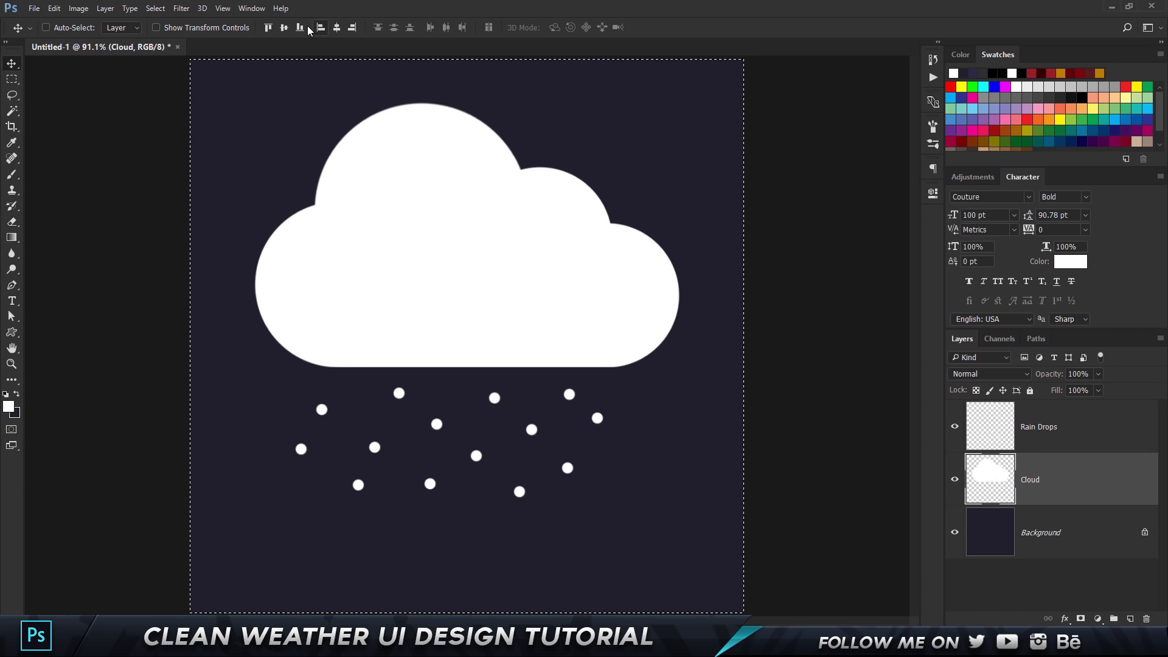
left_click(284, 28)
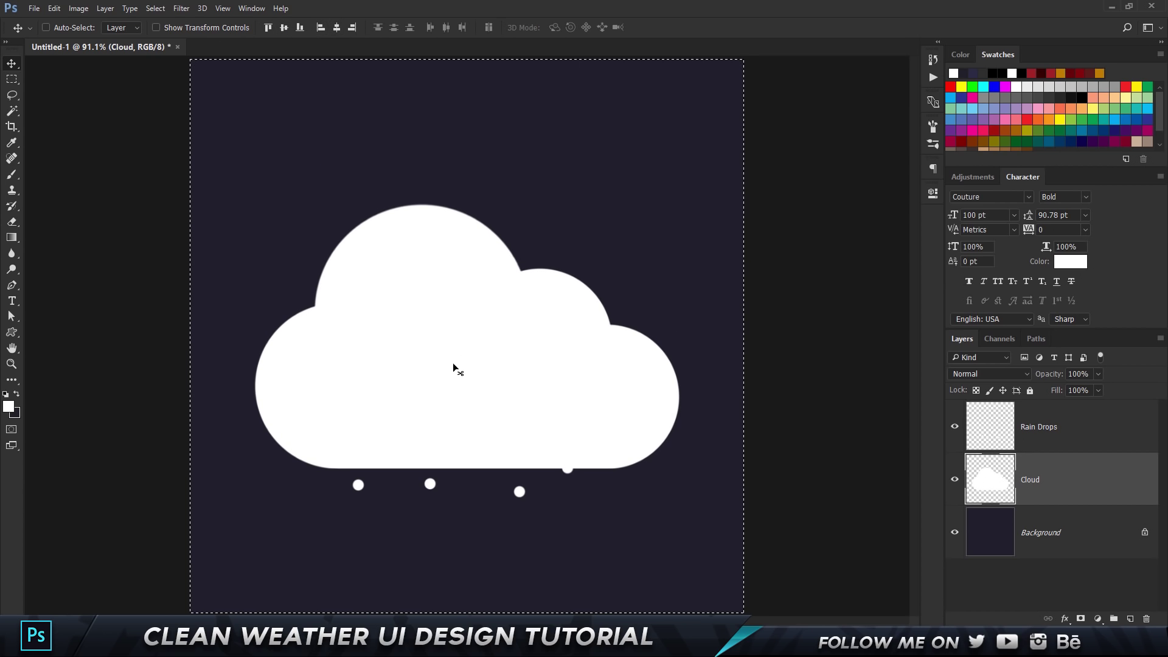
key("alt+bracketright")
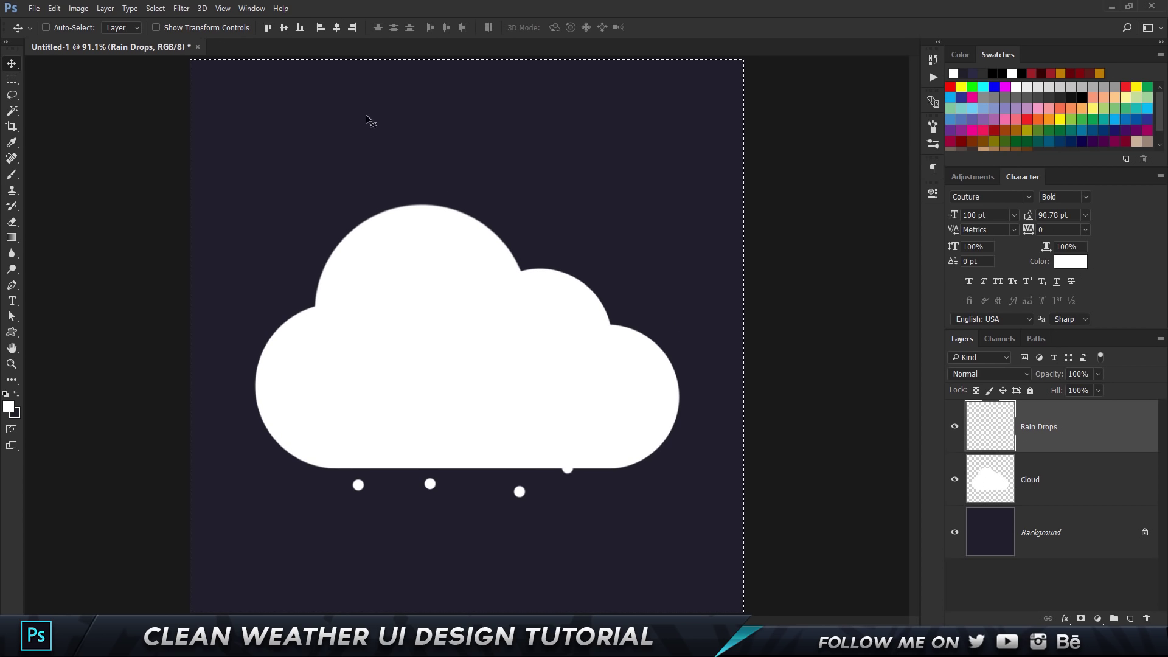
left_click(336, 27)
left_click(283, 27)
key("ctrl+d")
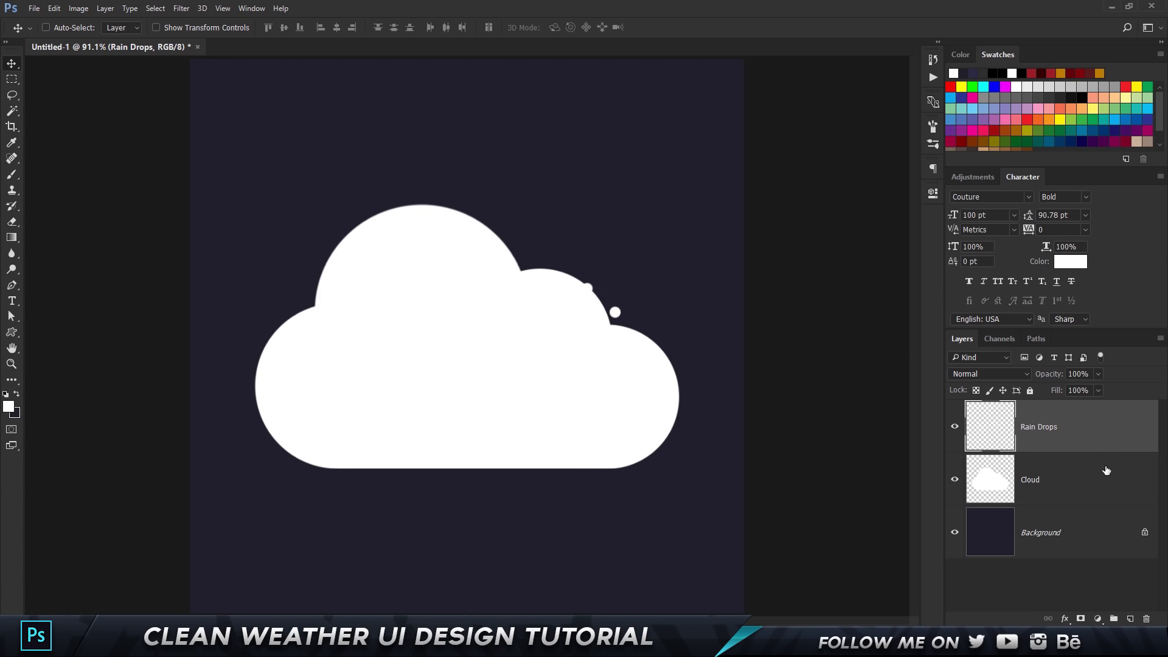
Step: Move the cloud up and the raindrops down beneath it, then select both layers
left_click(1106, 470)
left_click_drag(506, 354, 502, 245)
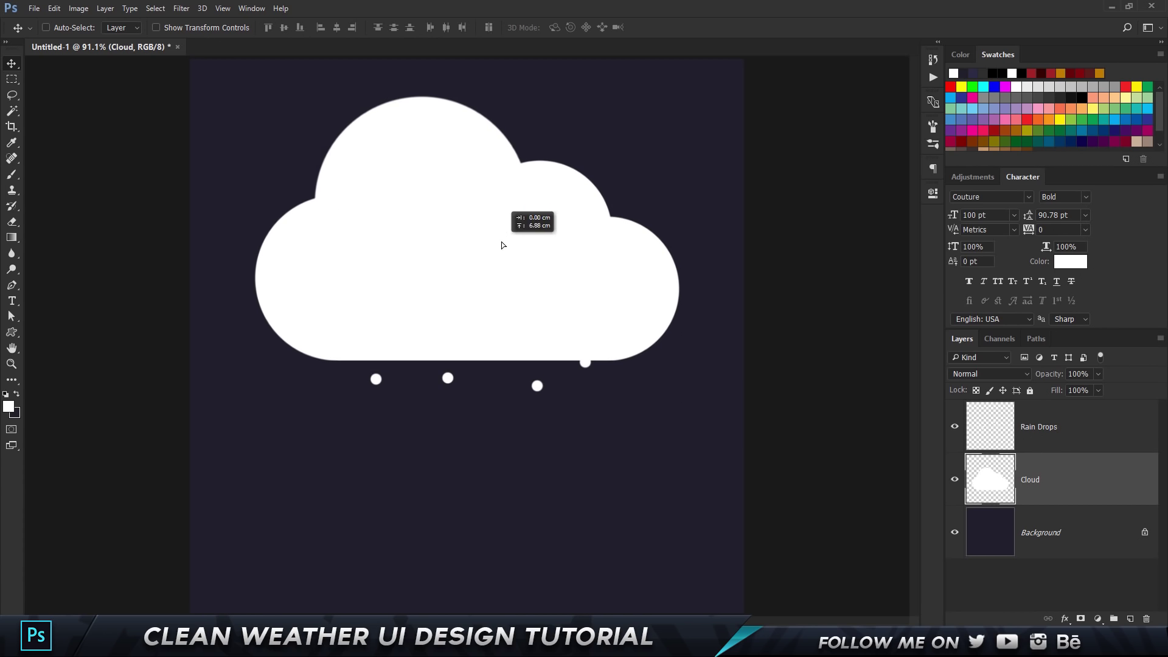
key("alt+bracketright")
left_click_drag(490, 322, 492, 417)
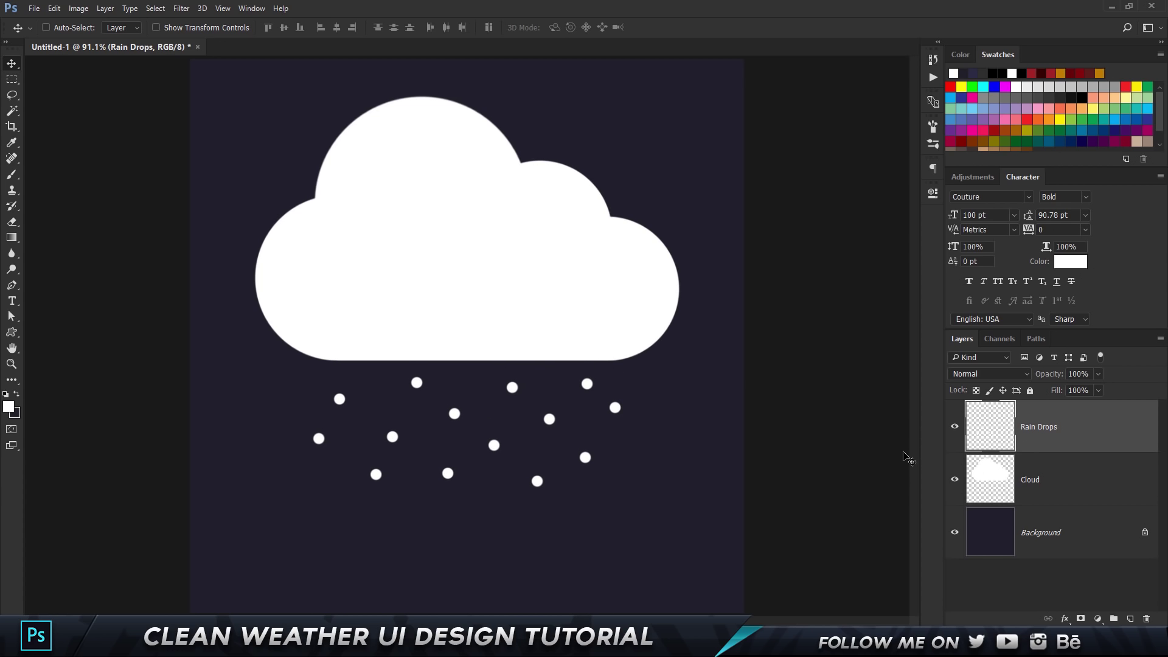
left_click(1084, 469, "ctrl")
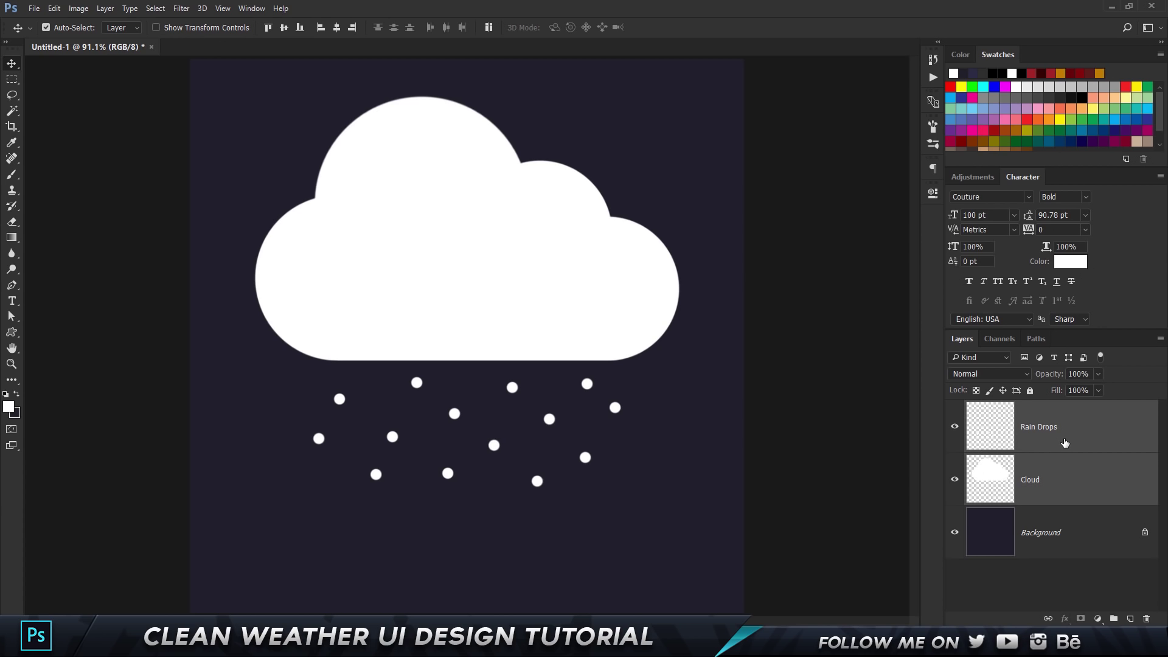
Step: Group the cloud and raindrops and scale the group to about half size
key("ctrl+g")
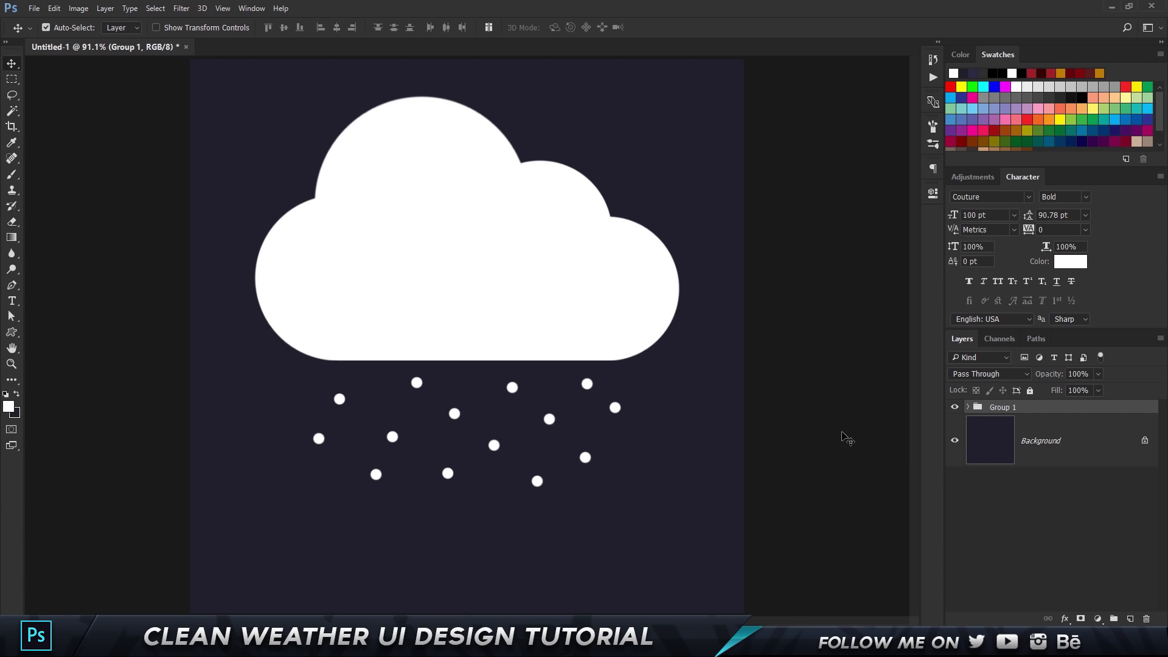
key("ctrl+t")
left_click_drag(684, 490, 535, 429)
key("Return")
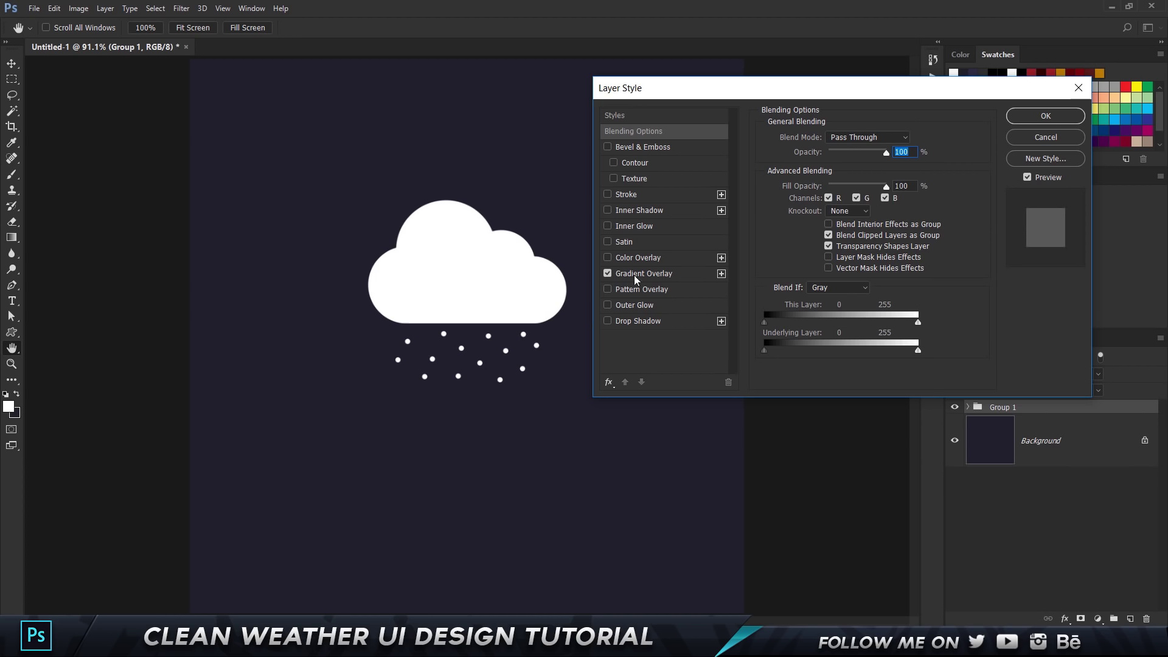
Step: Add a gradient overlay to the group and make its left stop bright magenta
left_click(633, 276)
left_click(848, 169)
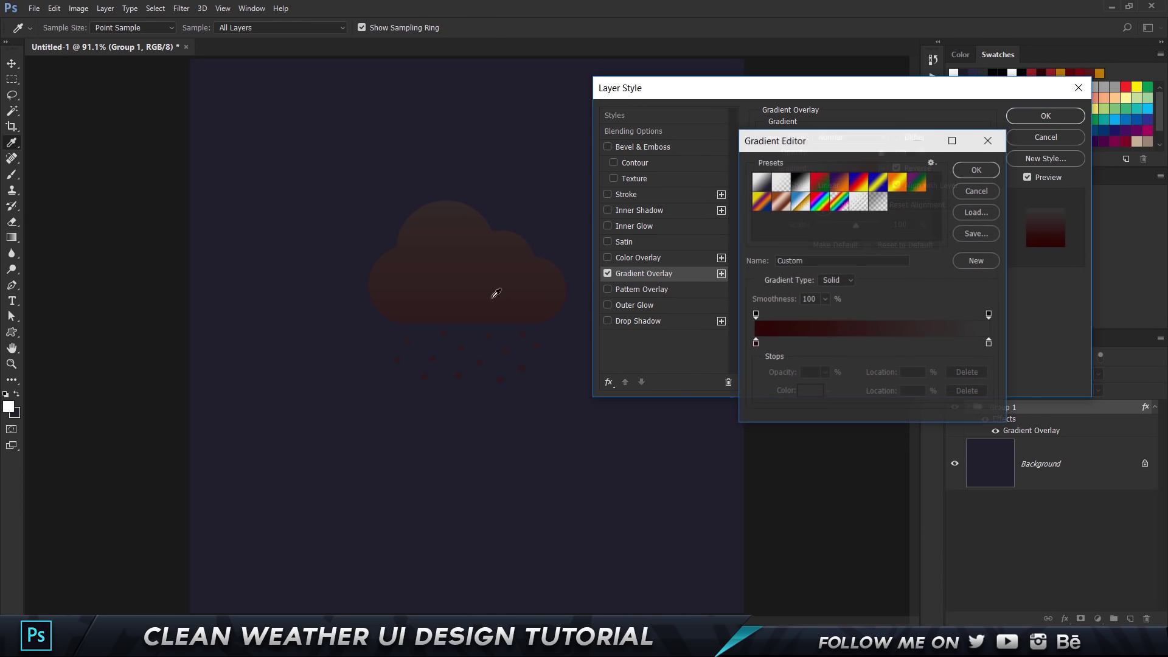
double_click(755, 344)
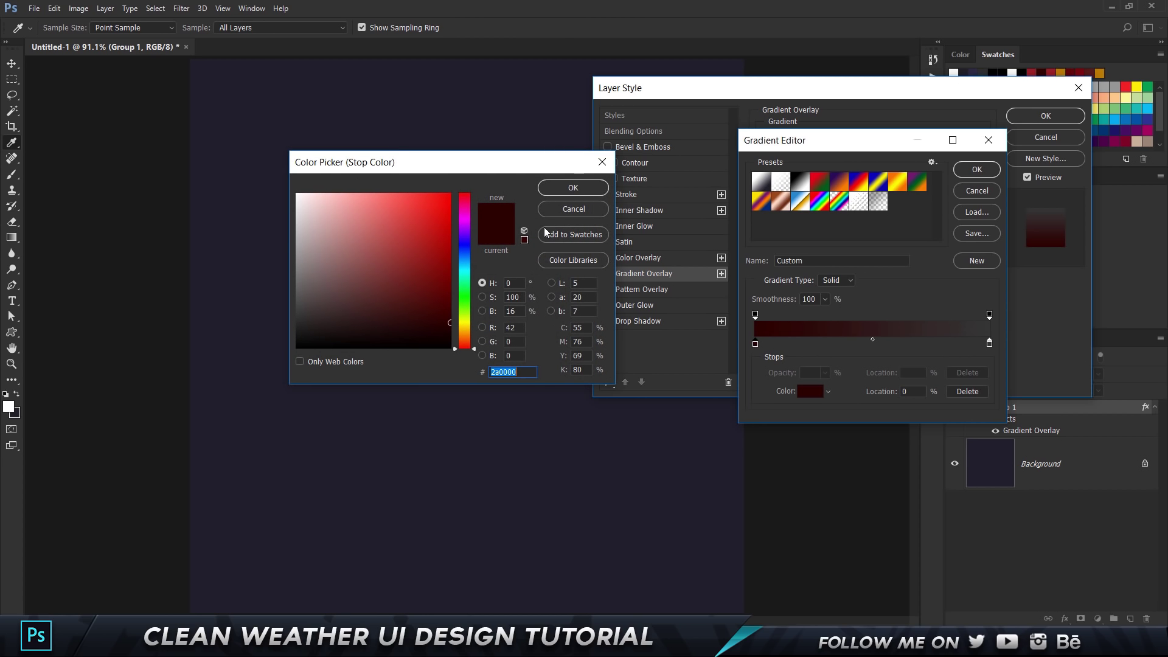
mouse_move(468, 227)
left_mouse_down()
mouse_move(455, 195)
mouse_move(501, 173)
left_mouse_up()
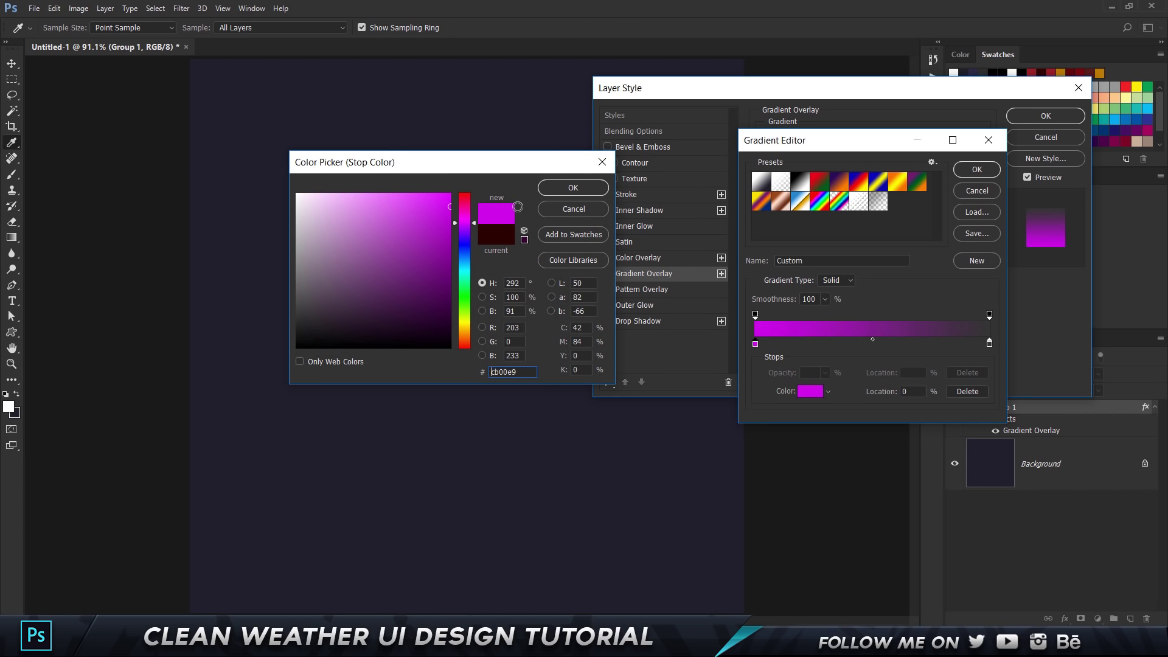
left_click(566, 189)
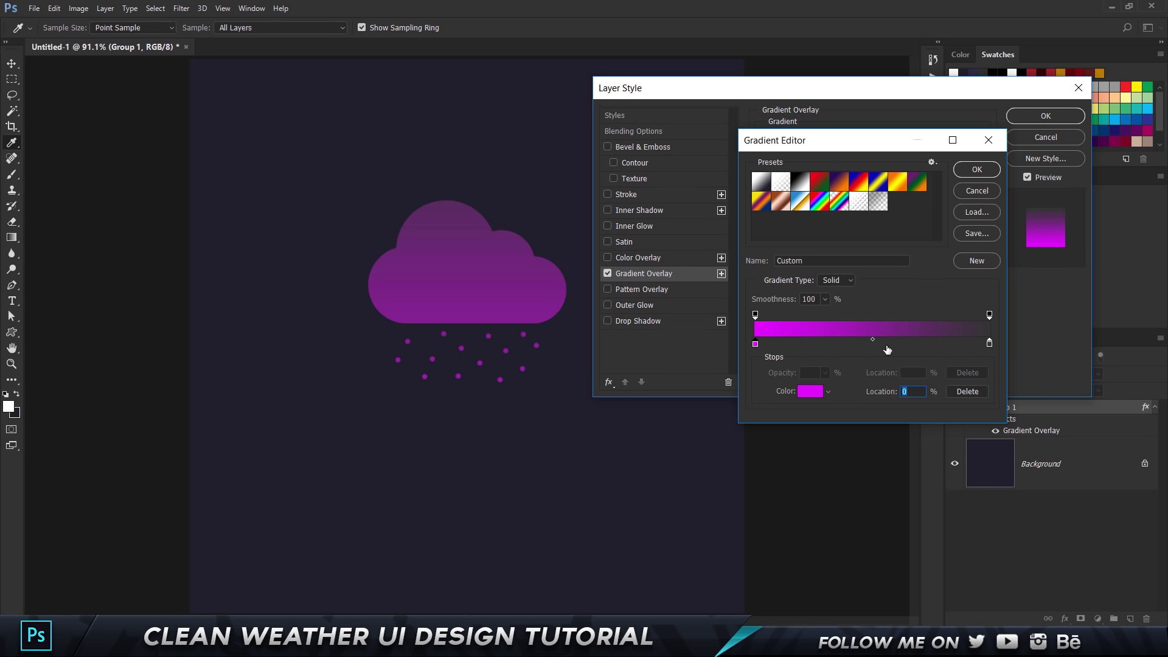
Step: Set the gradient's right stop to mint green #00ffae
double_click(988, 344)
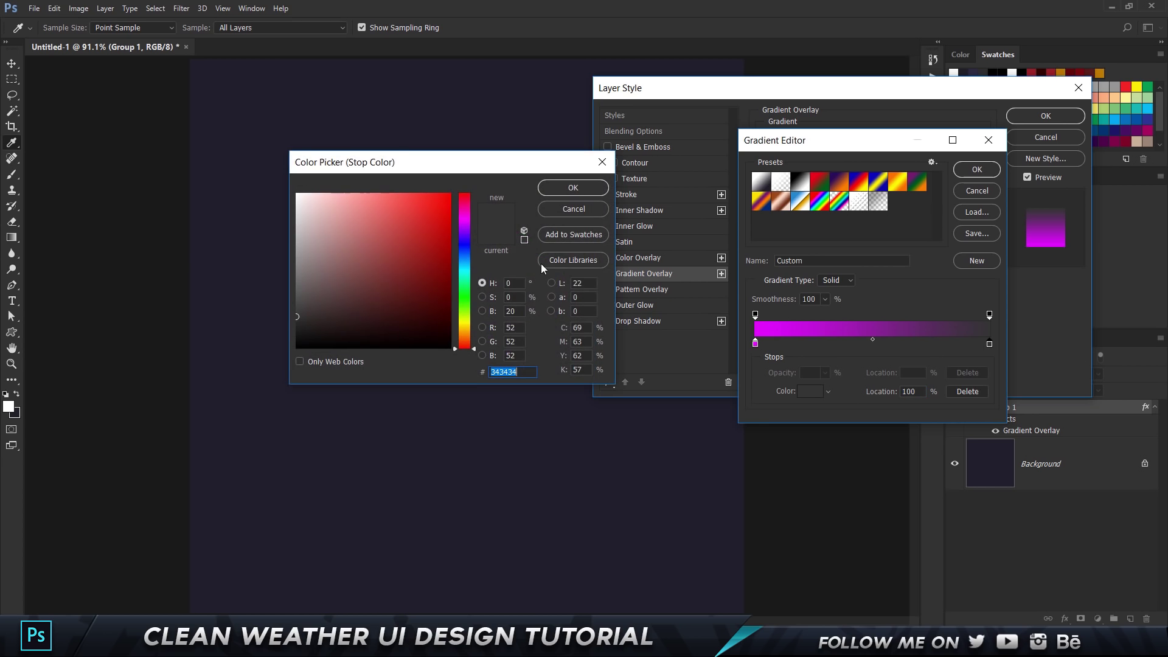
left_click_drag(463, 261, 470, 275)
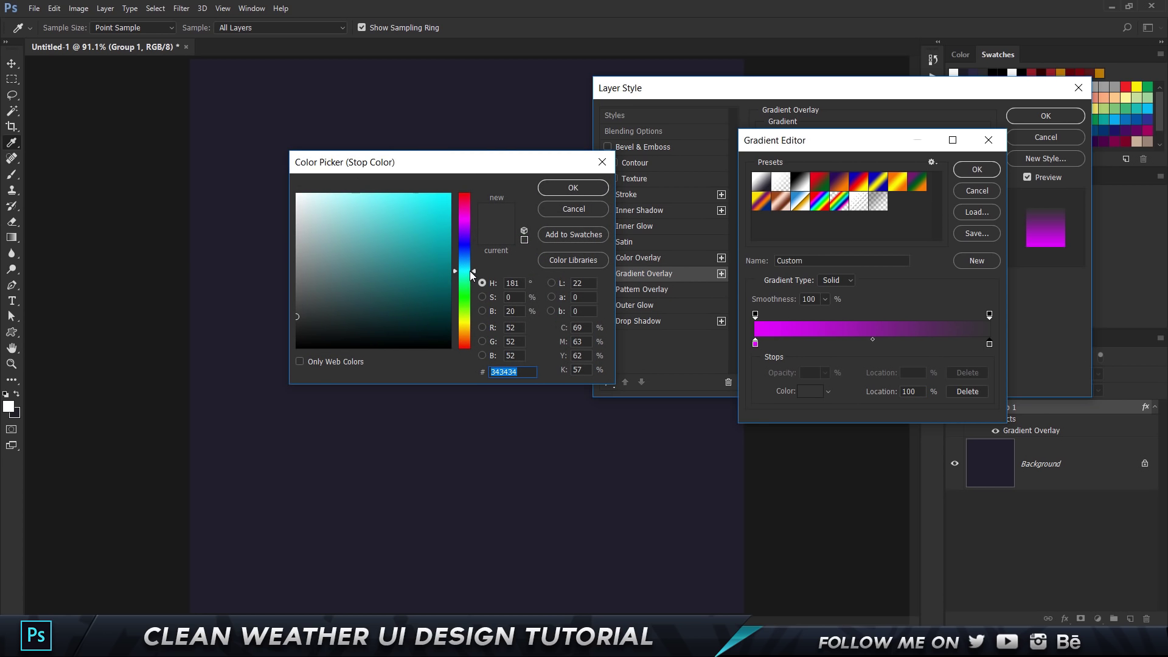
left_click(447, 237)
left_click(573, 188)
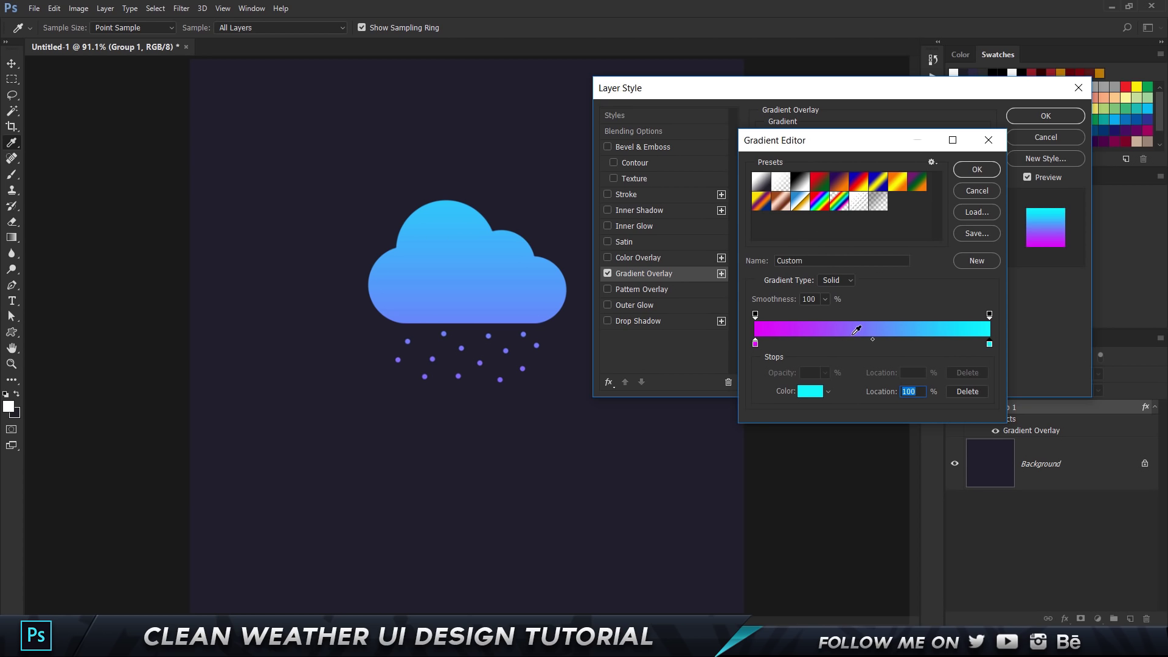
double_click(990, 344)
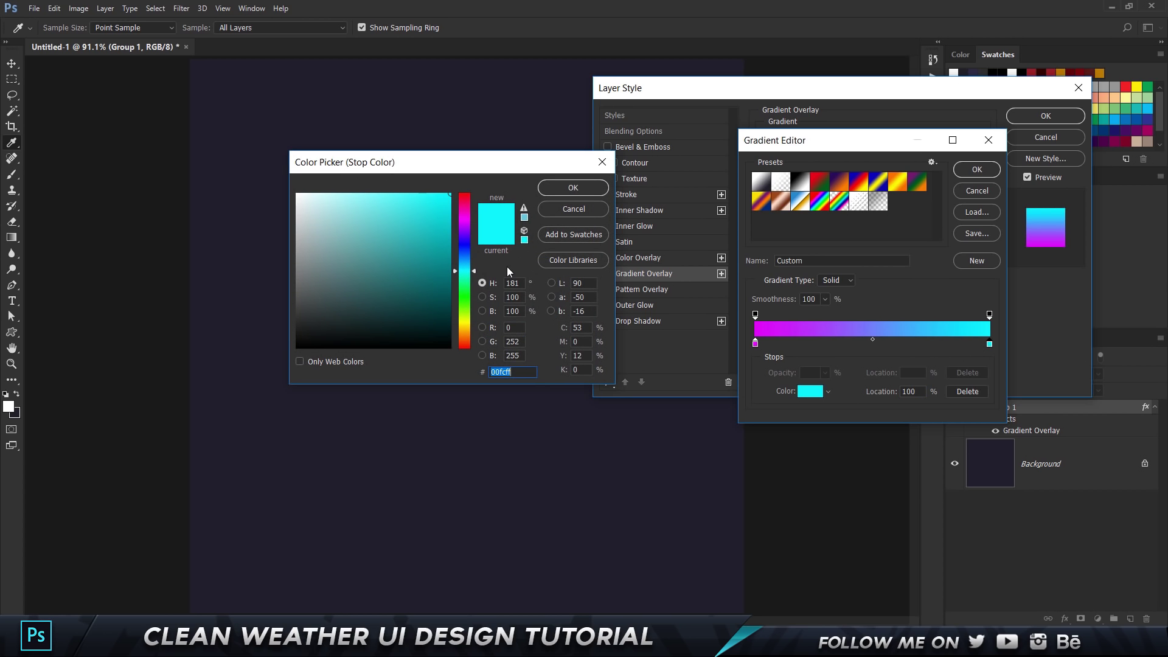
left_click_drag(475, 273, 474, 280)
key("Return")
Step: Add a cyan middle stop at location 52 and accept the three-colour gradient
left_click(877, 344)
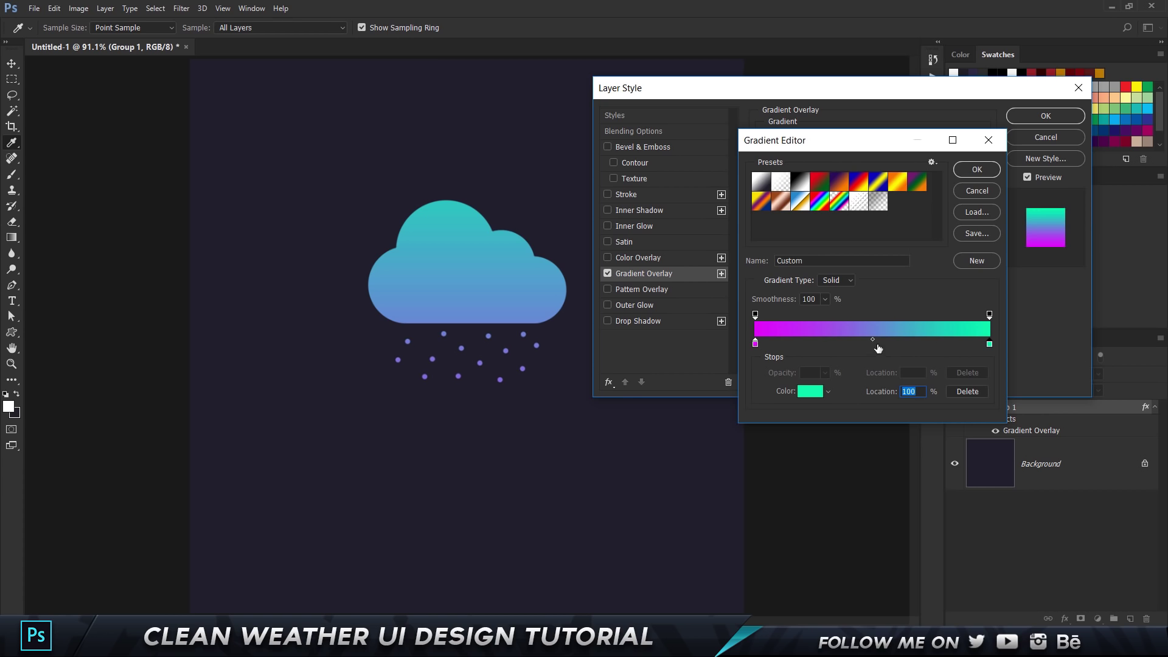
double_click(877, 344)
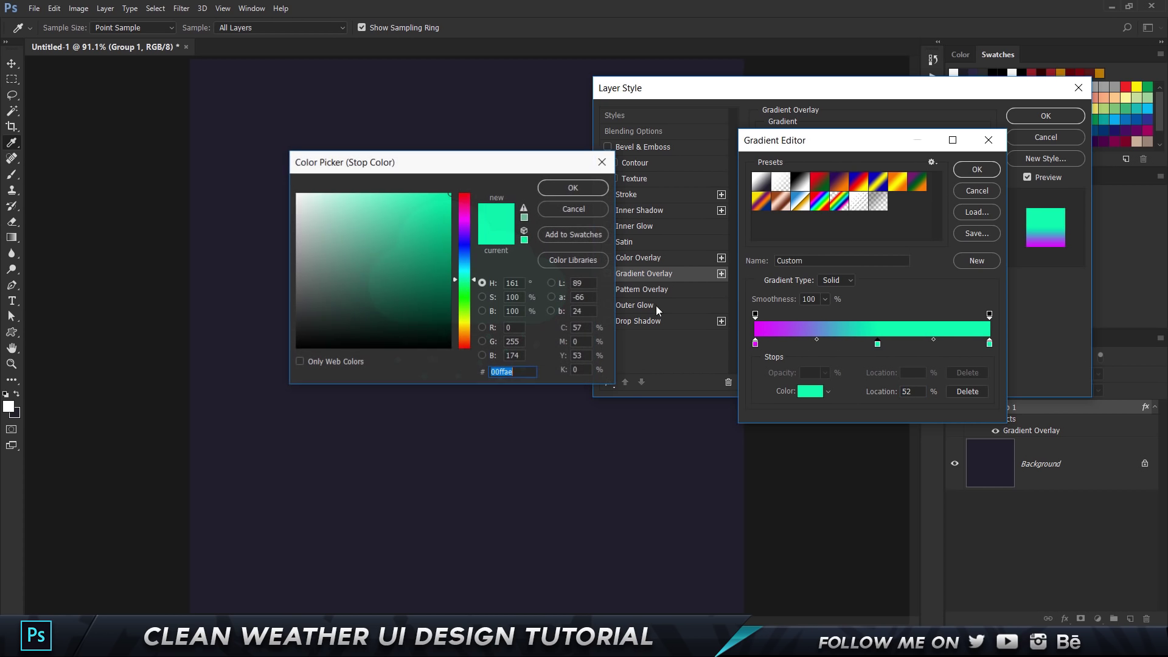
left_click_drag(469, 279, 467, 270)
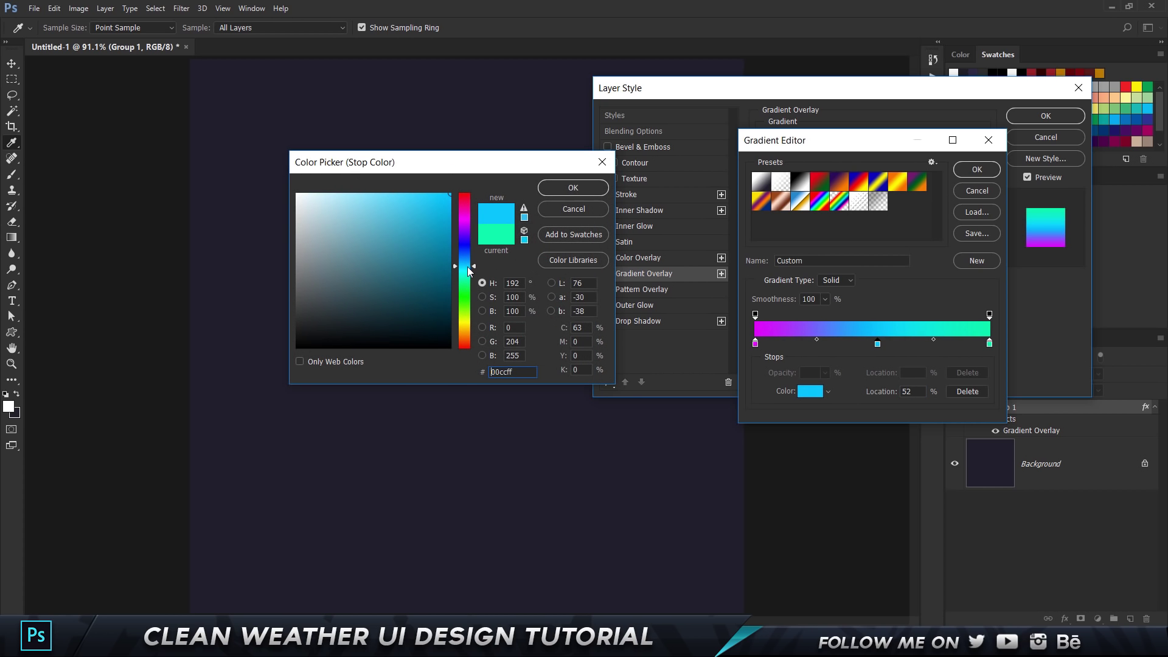
left_click(571, 187)
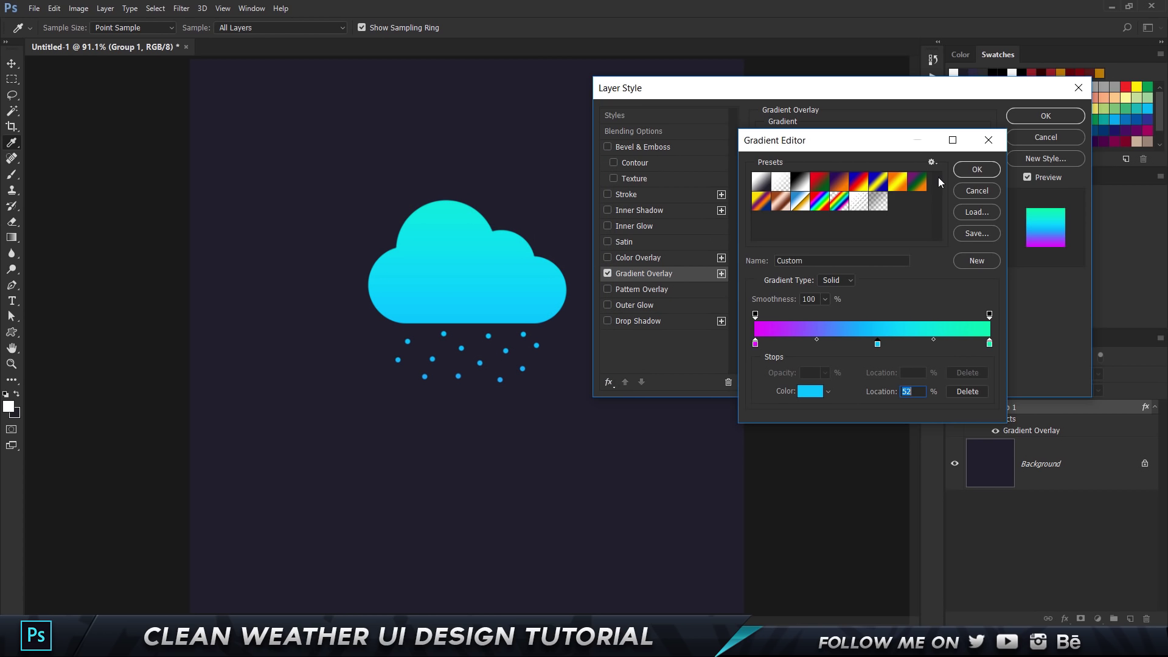
left_click(976, 169)
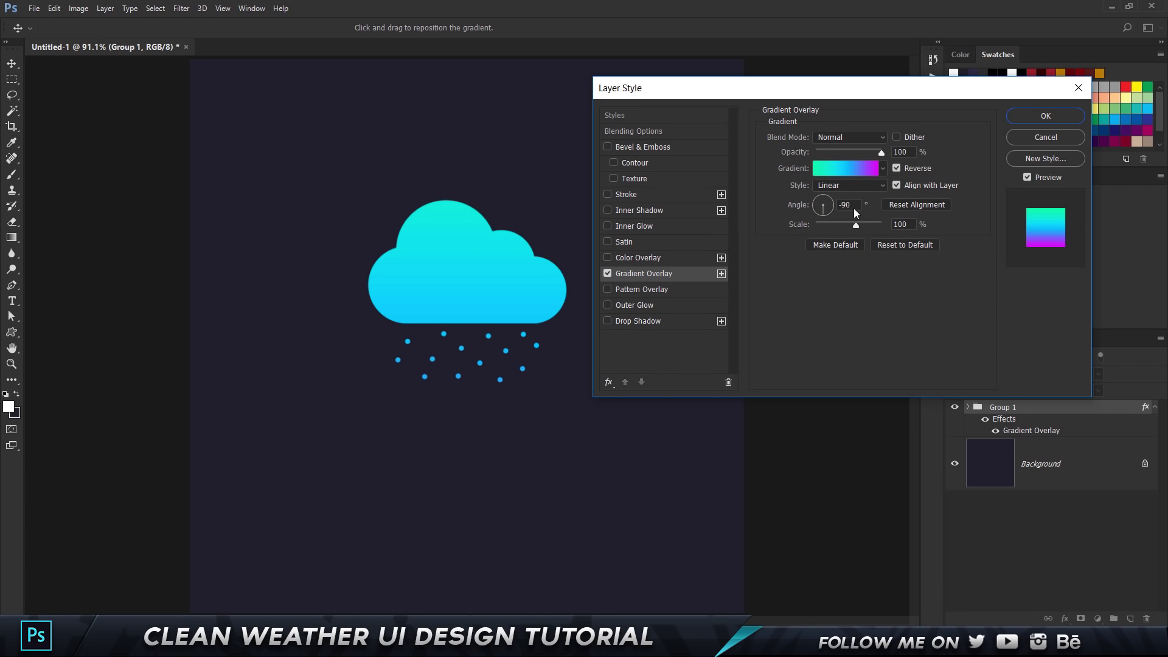
Step: Set the gradient overlay to 138° angle and 49% scale, repositioning it on the cloud
left_click(822, 204)
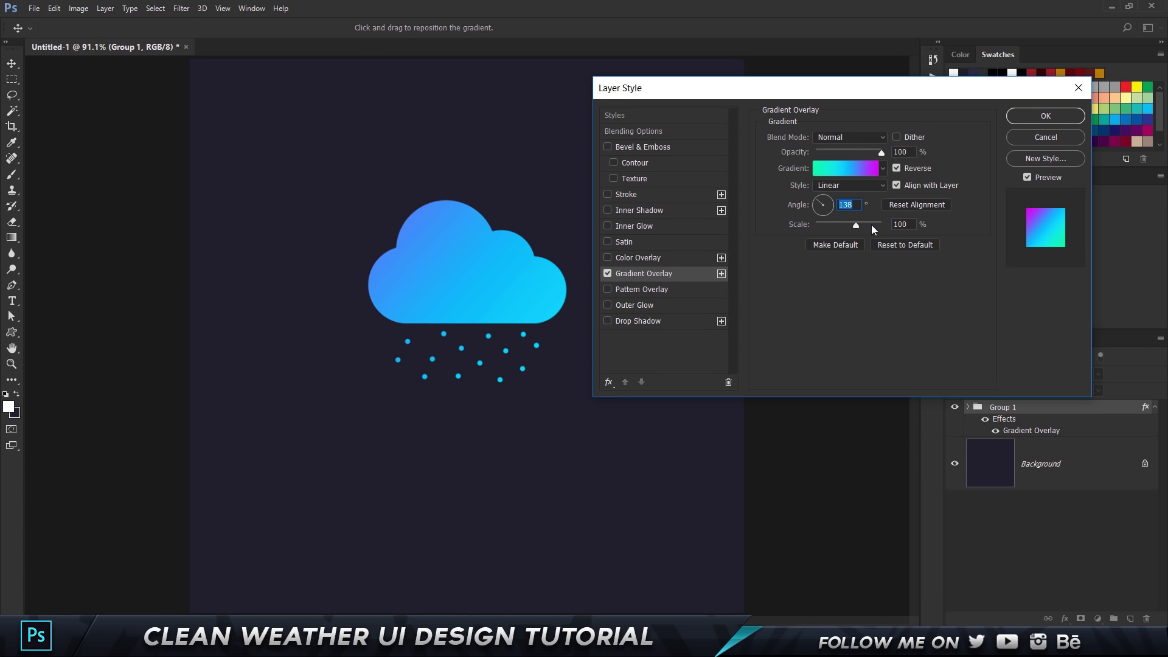
left_click_drag(848, 226, 828, 226)
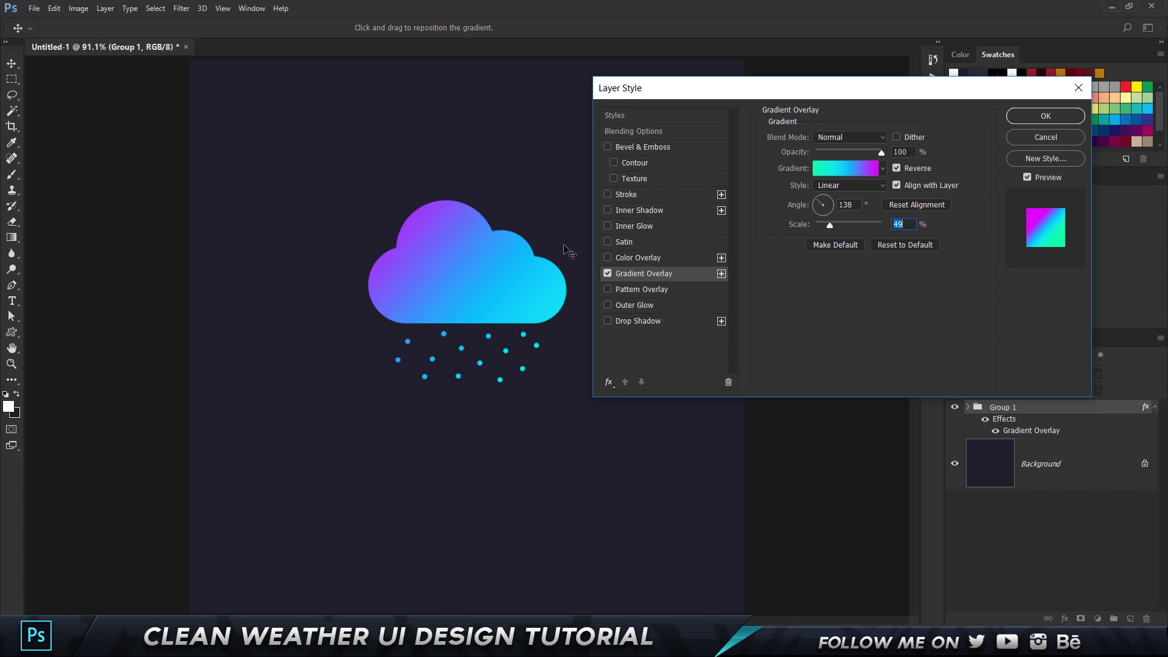
left_click_drag(513, 307, 519, 316)
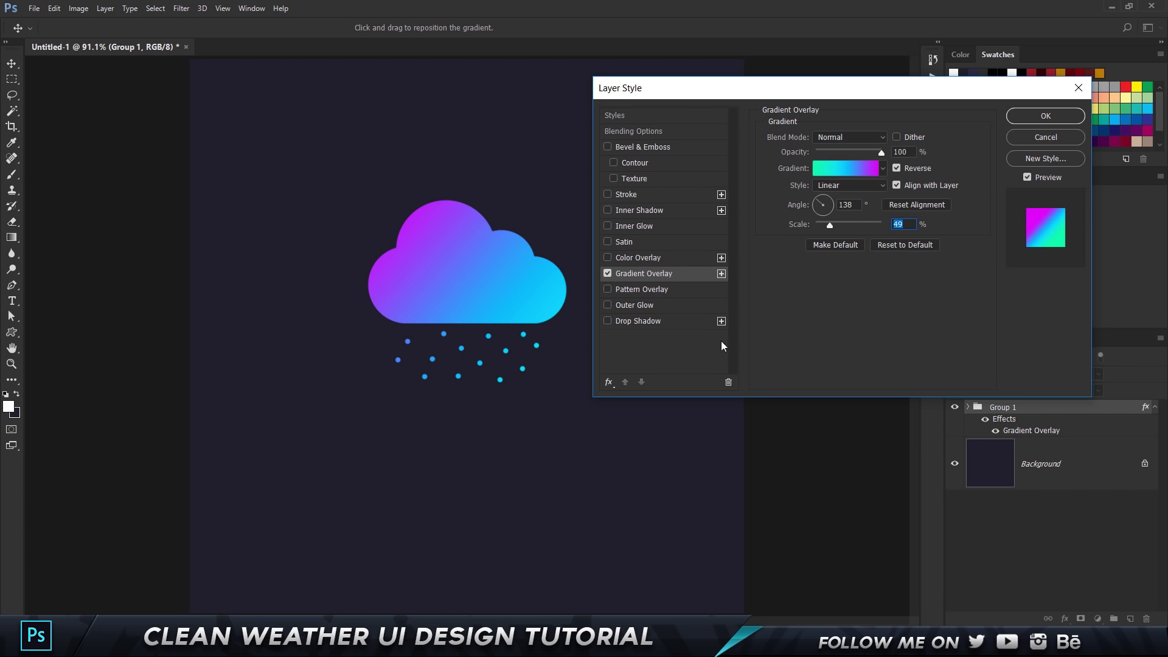
Step: Move the gradient stops to 42 and 83, then apply the overlay style
left_click(855, 172)
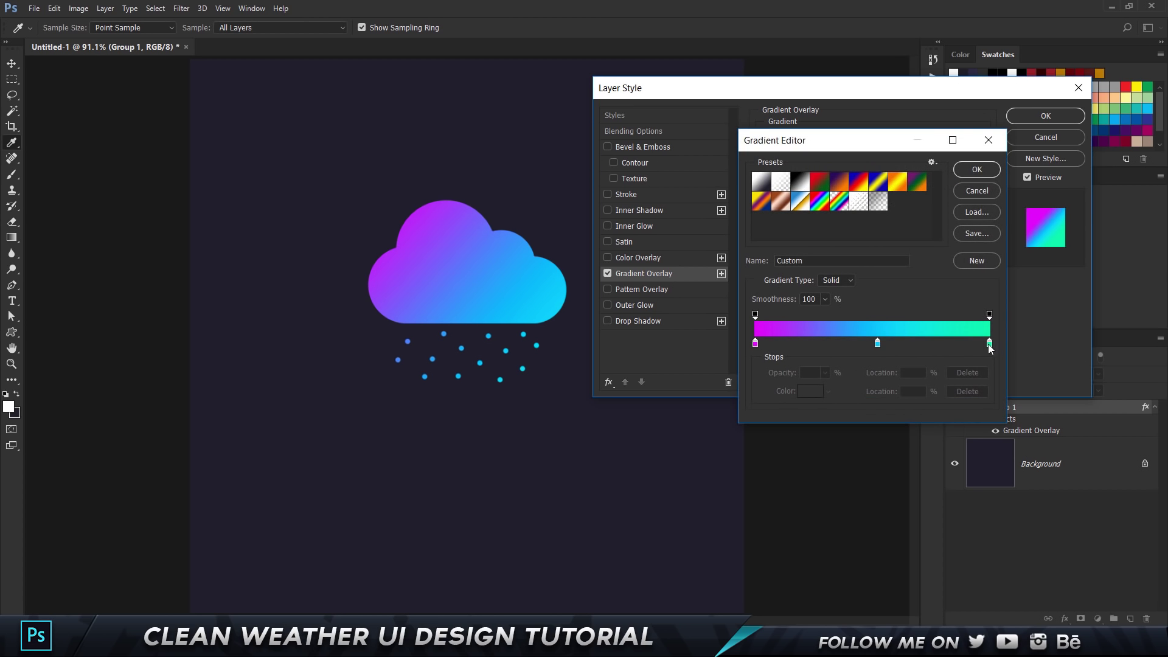
left_click_drag(988, 345, 834, 350)
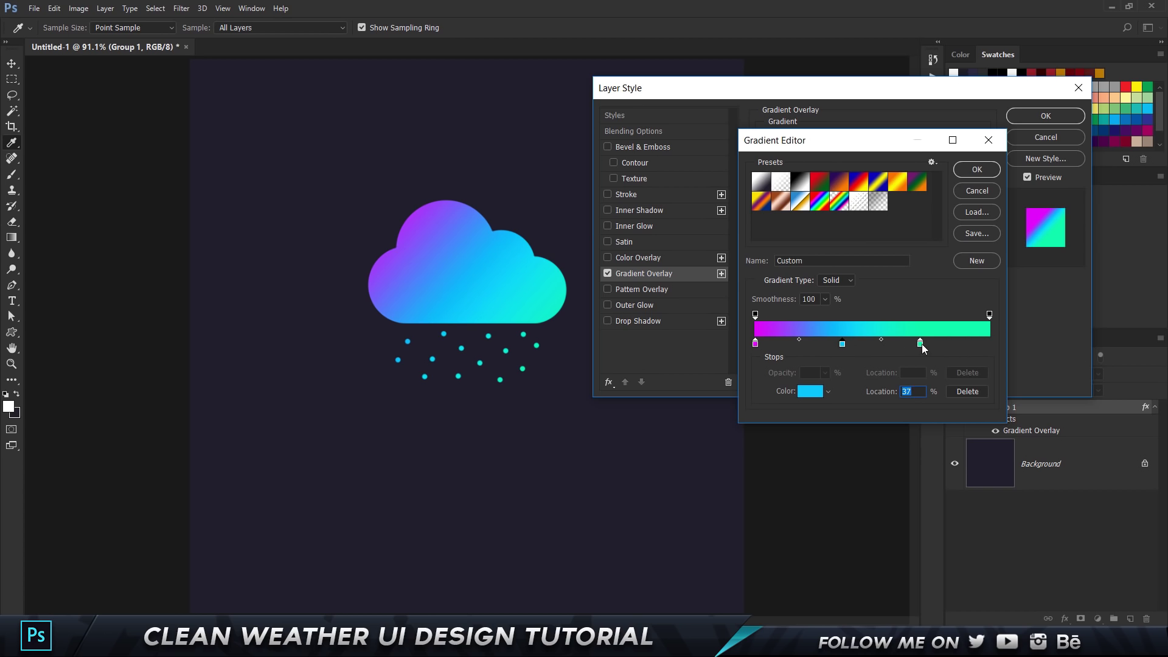
left_click_drag(920, 344, 949, 344)
left_click_drag(848, 344, 854, 344)
left_click(973, 174)
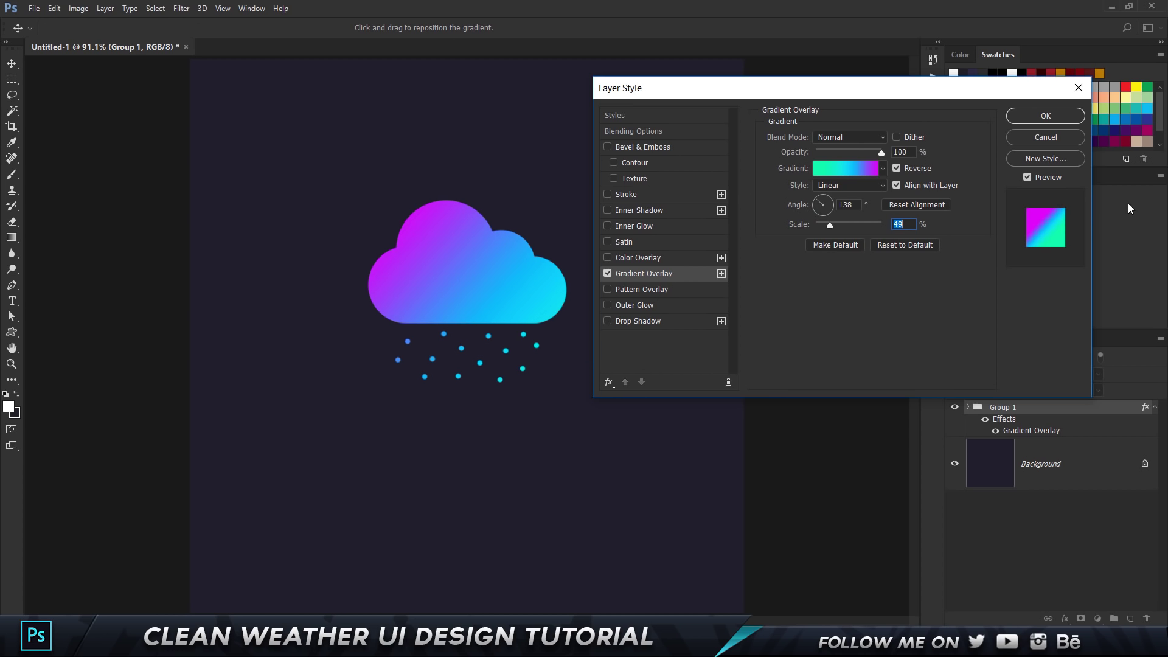
left_click(1038, 117)
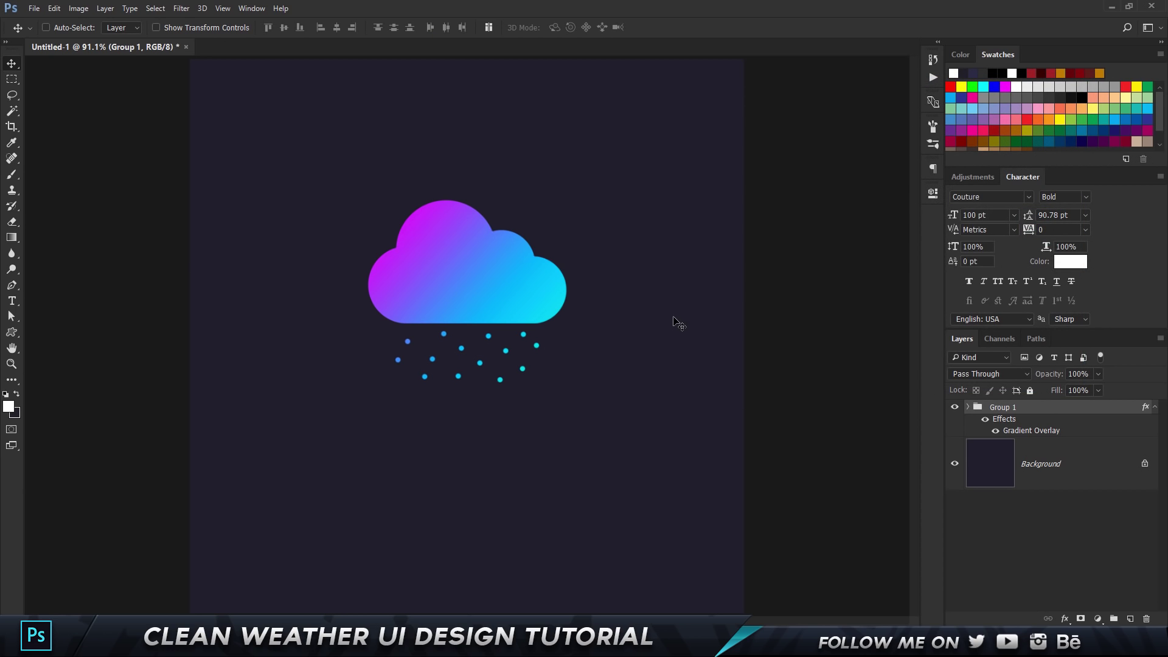
Step: Give Group 1 a drop shadow at 100% opacity
double_click(1046, 412)
left_click(626, 321)
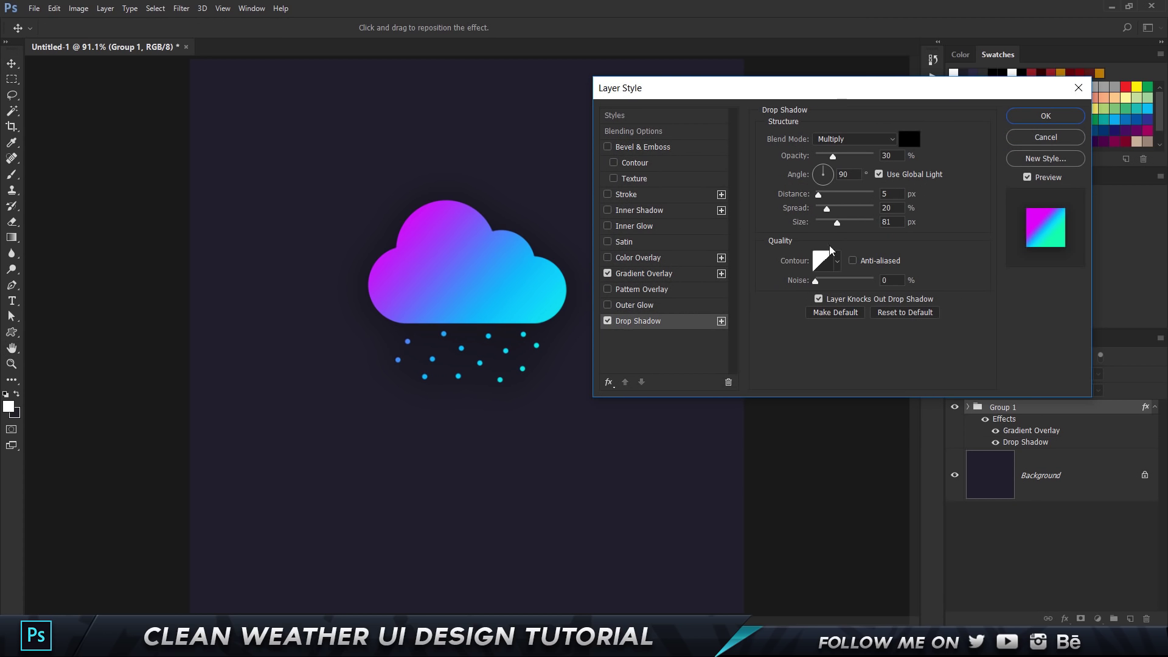
left_click_drag(833, 156, 875, 156)
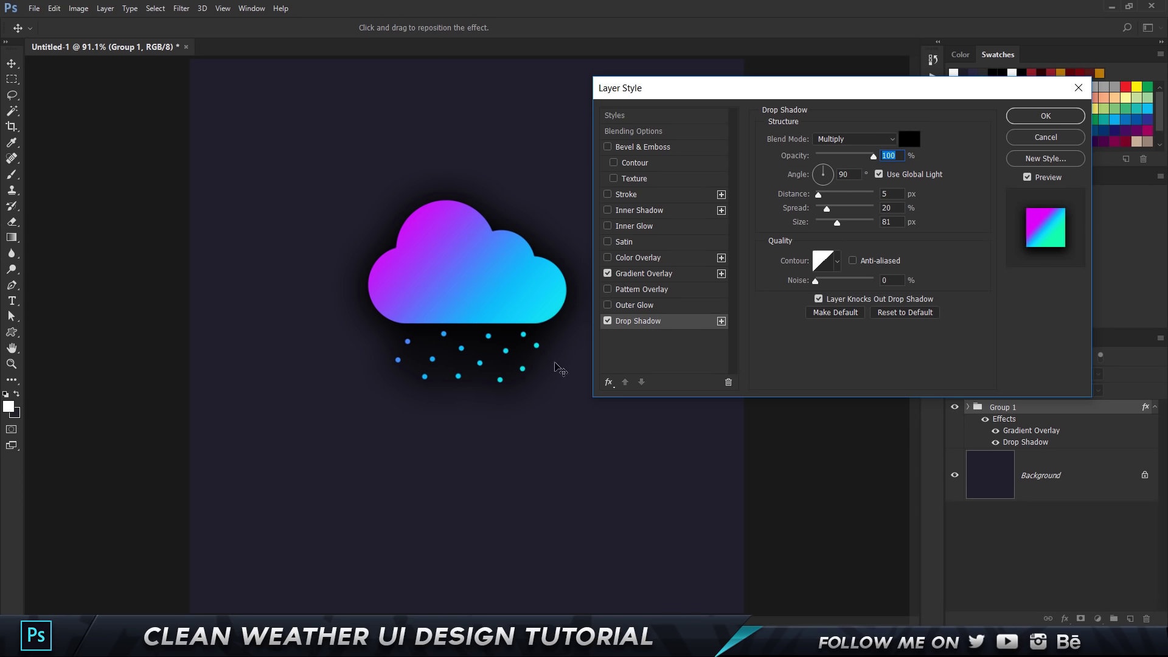
left_click(1103, 481)
left_click(1031, 119)
Step: Create a new layer below Group 1 and fill it white
left_click(1130, 618)
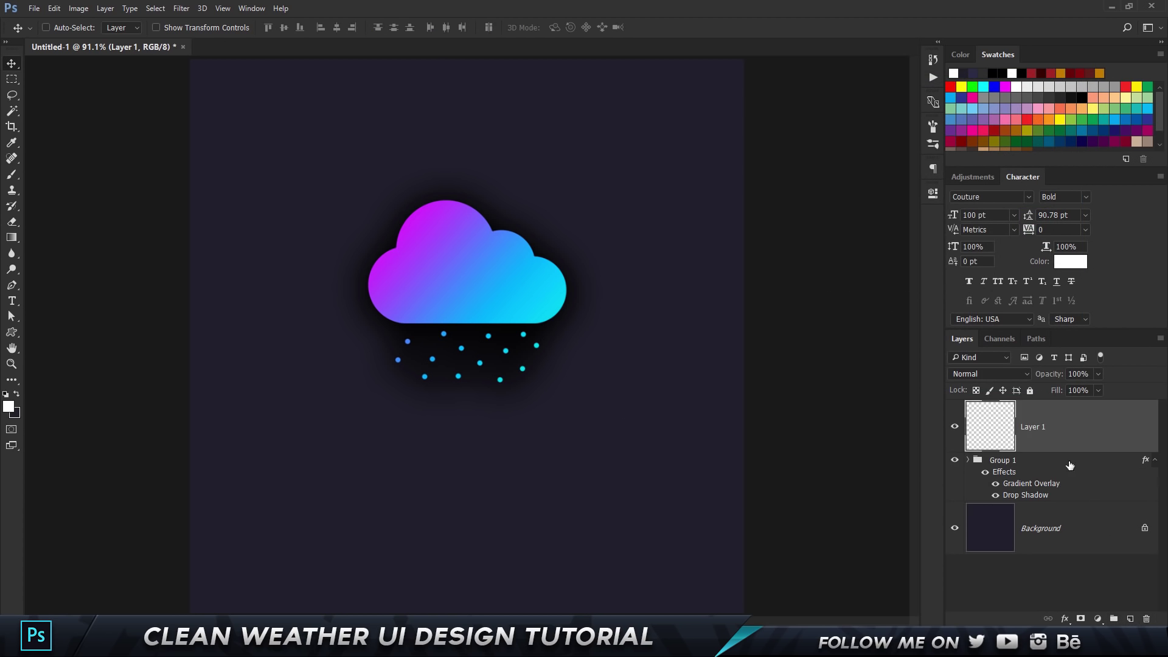
left_click_drag(1034, 417, 1063, 505)
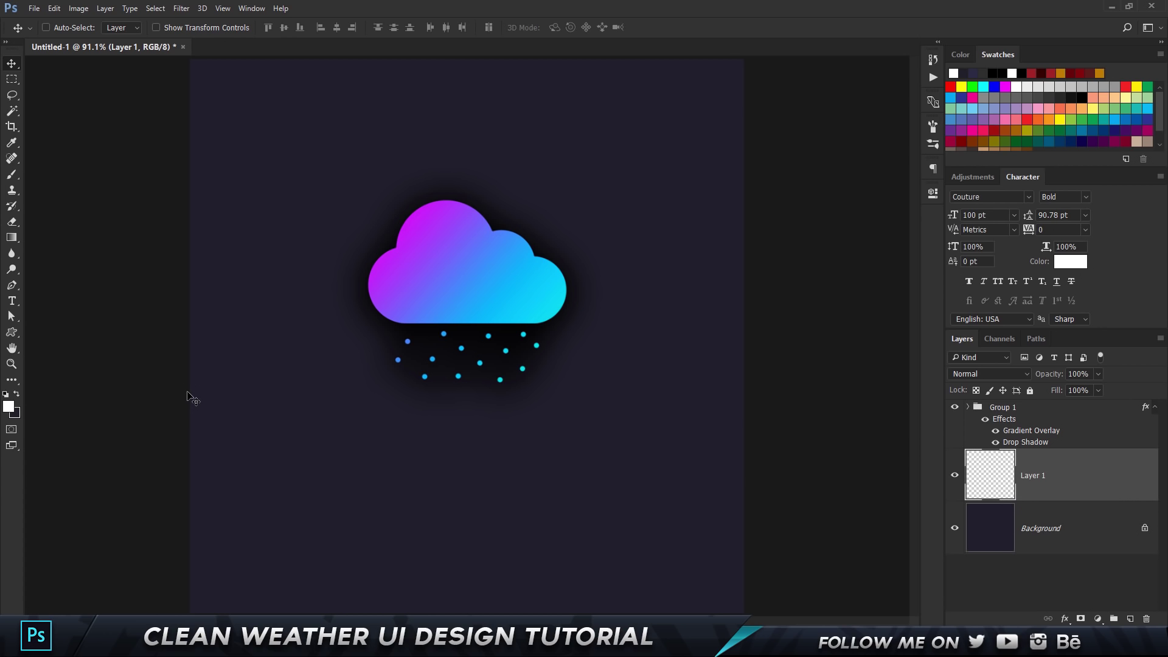
key("ctrl+BackSpace")
key("alt+BackSpace")
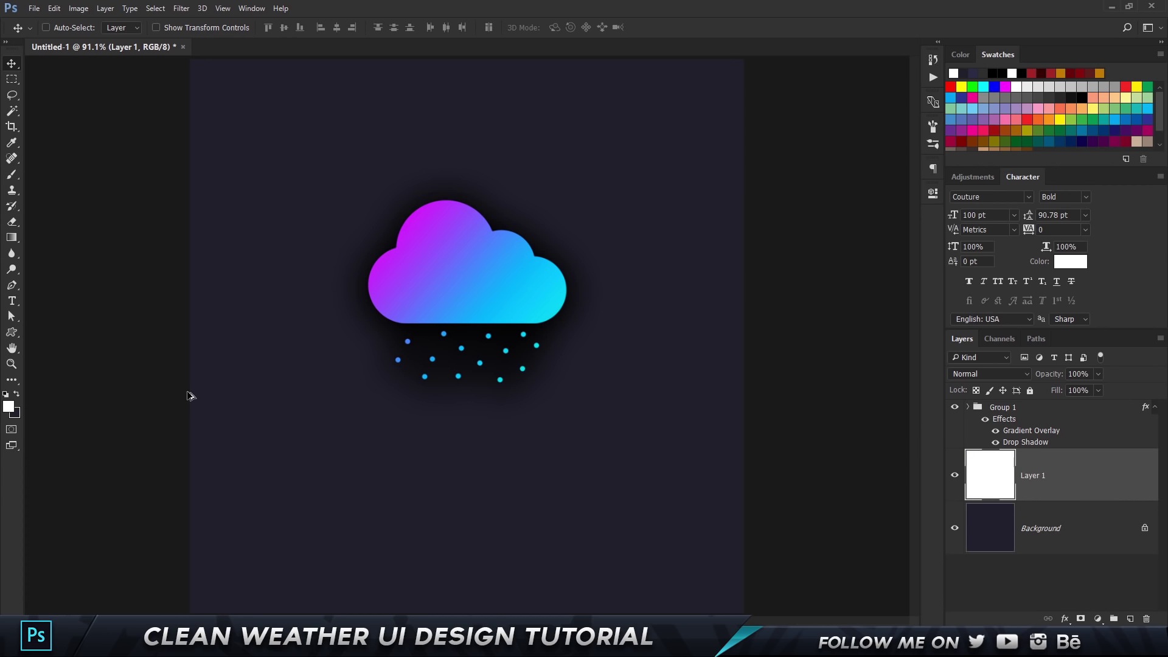
Step: Change the drop shadow to spread 0 and size 10
double_click(1067, 414)
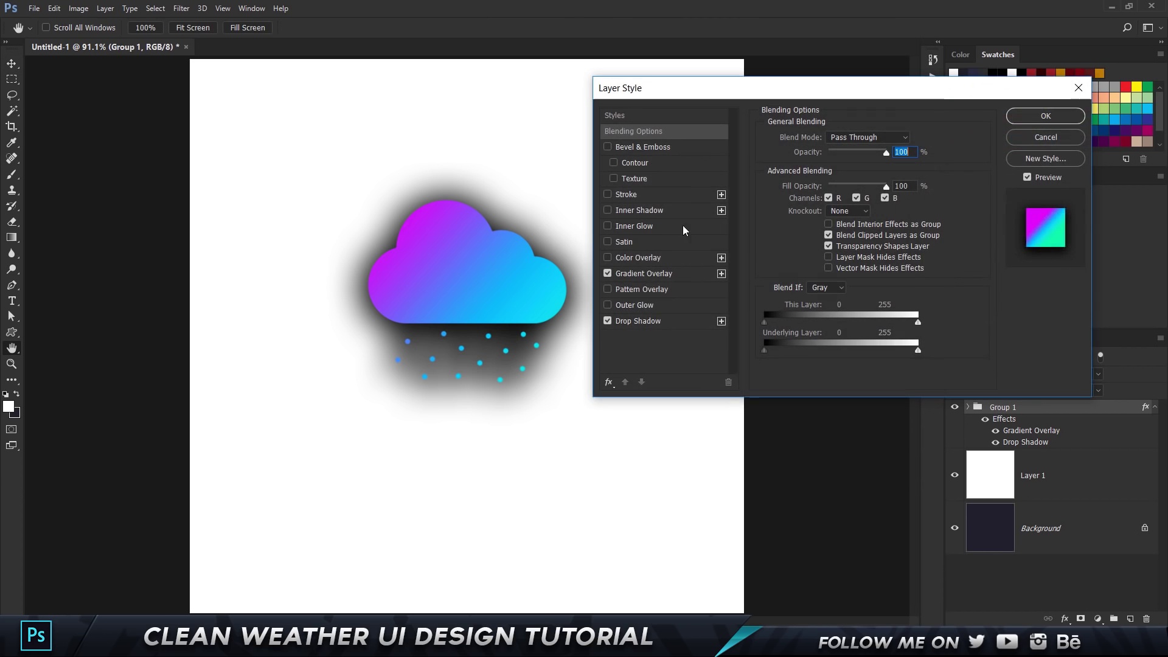
left_click(640, 274)
left_click(643, 320)
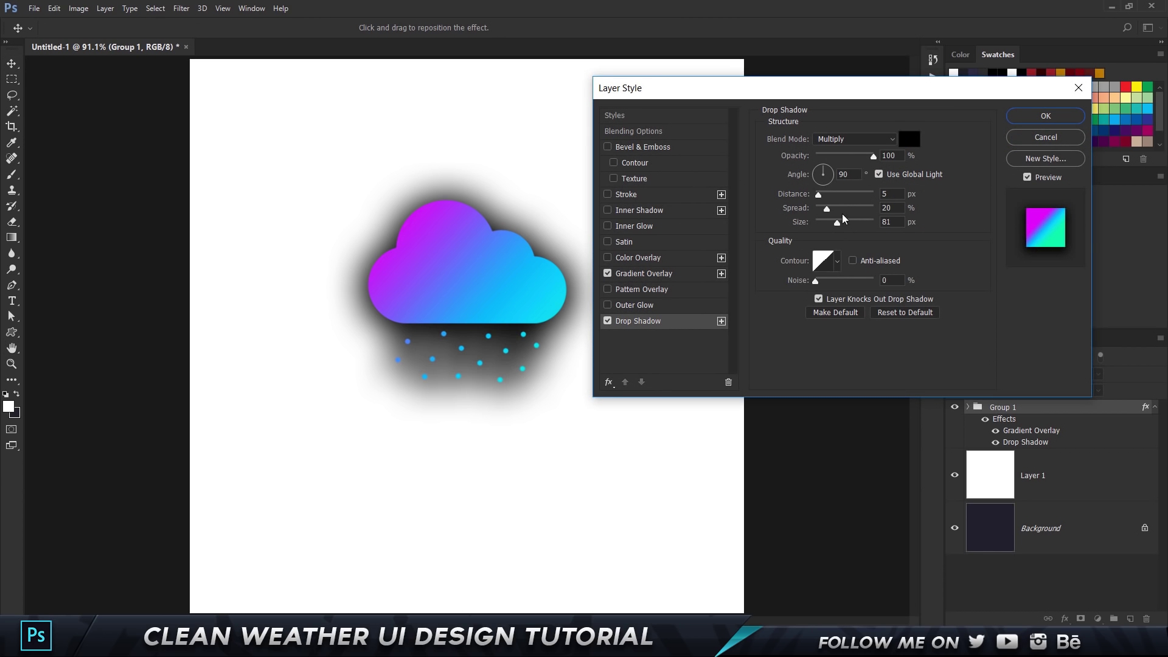
left_click_drag(836, 222, 718, 214)
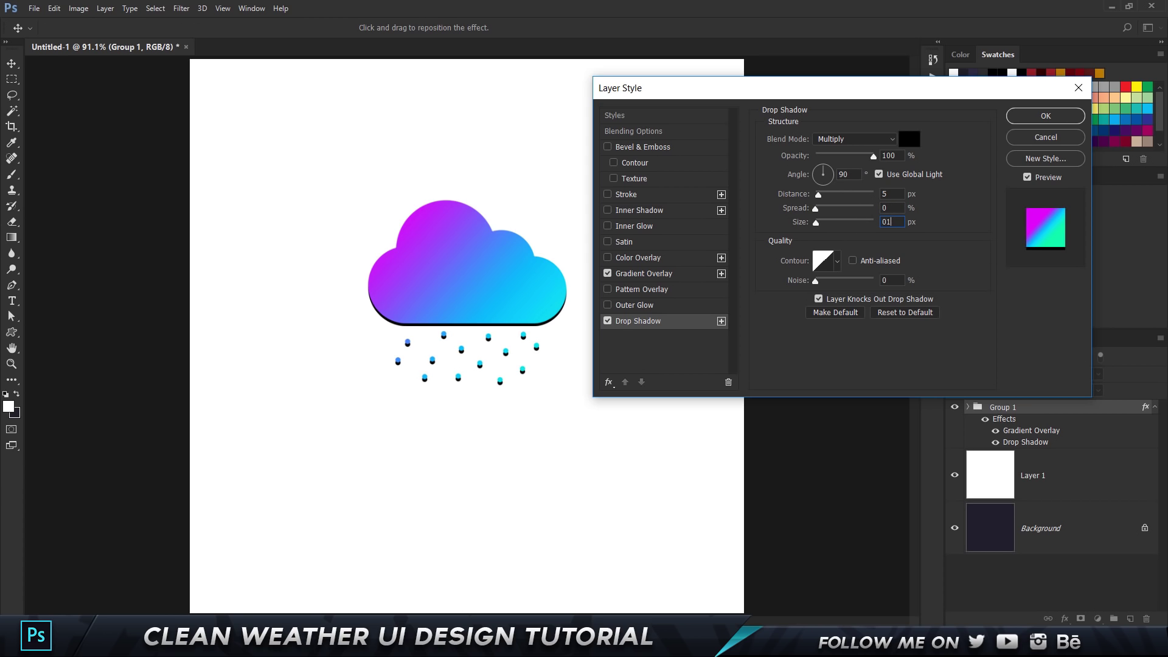
type("0")
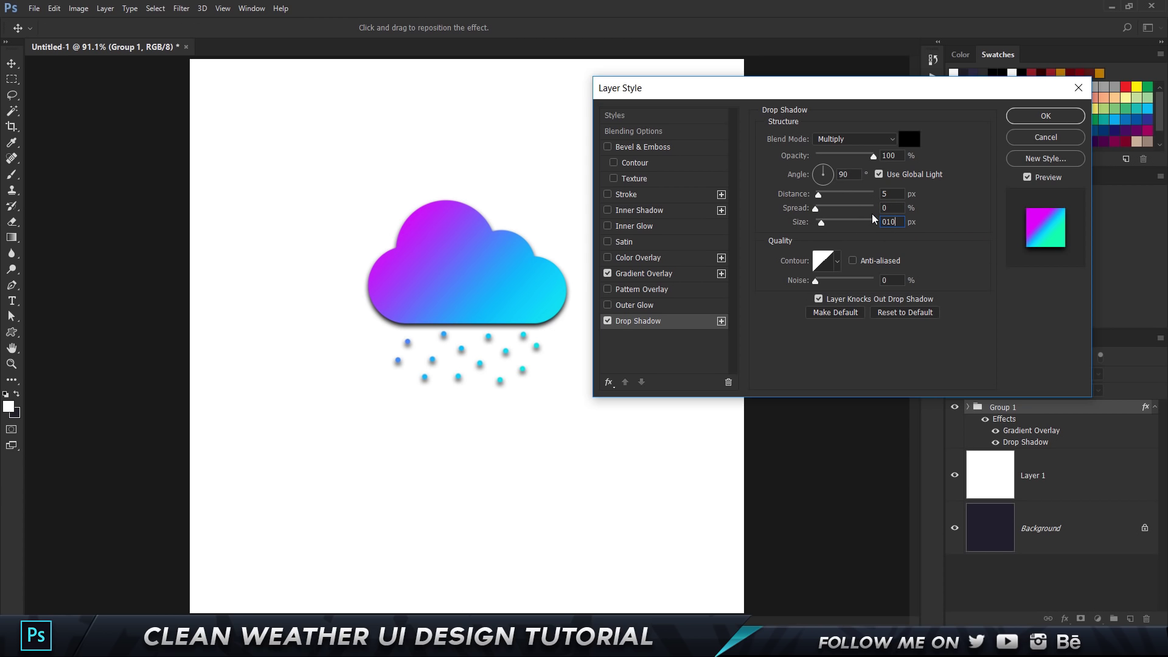
key("Return")
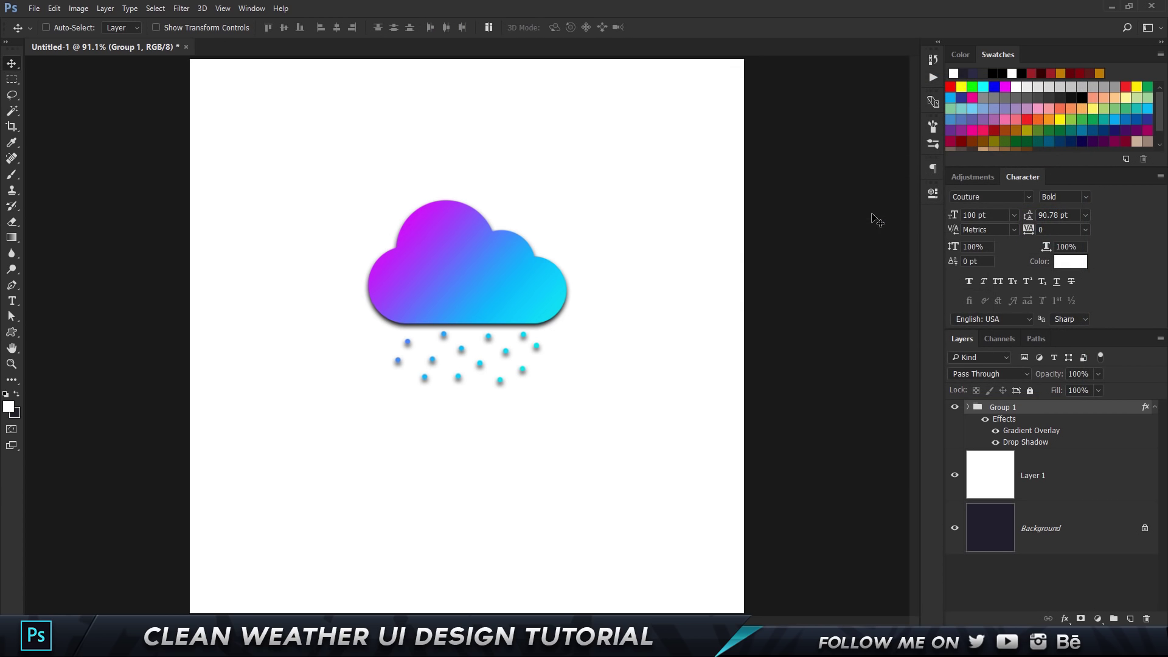
Step: Set the cloud's drop shadow to spread 2 and opacity 50%
double_click(1083, 412)
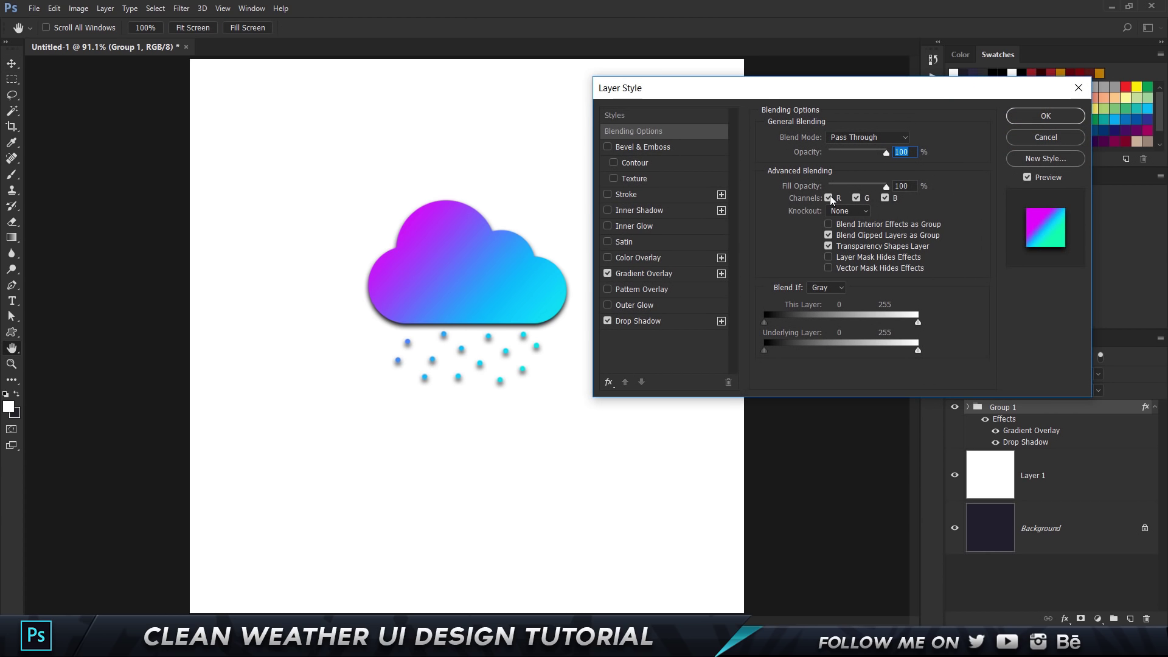
left_click(645, 321)
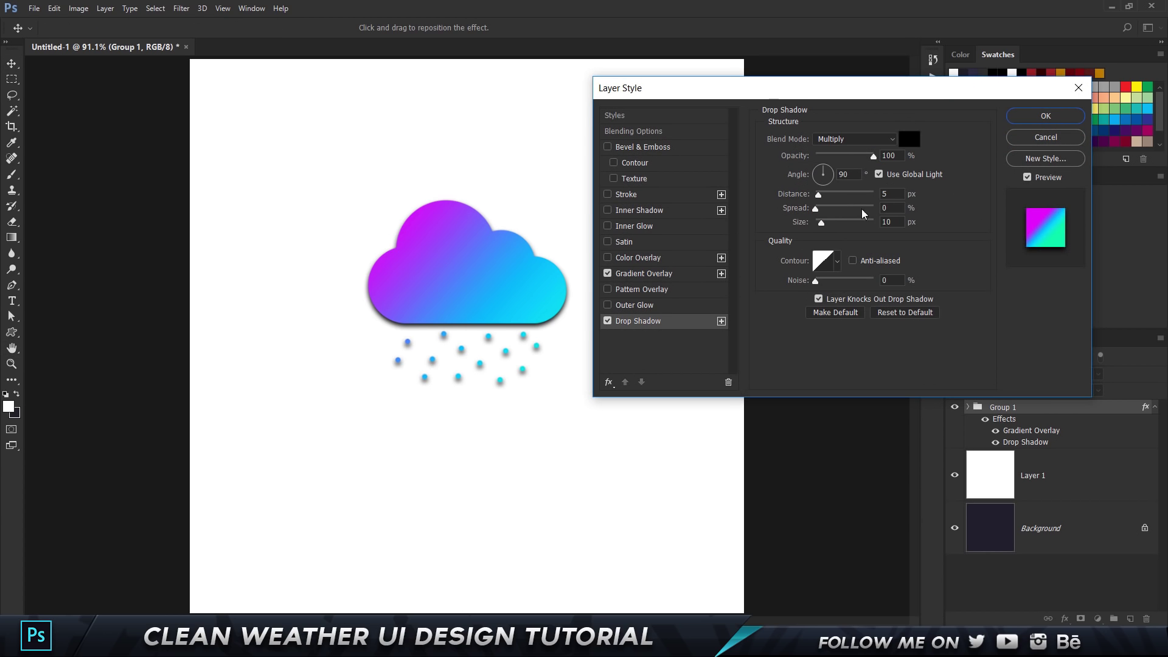
left_click(899, 206)
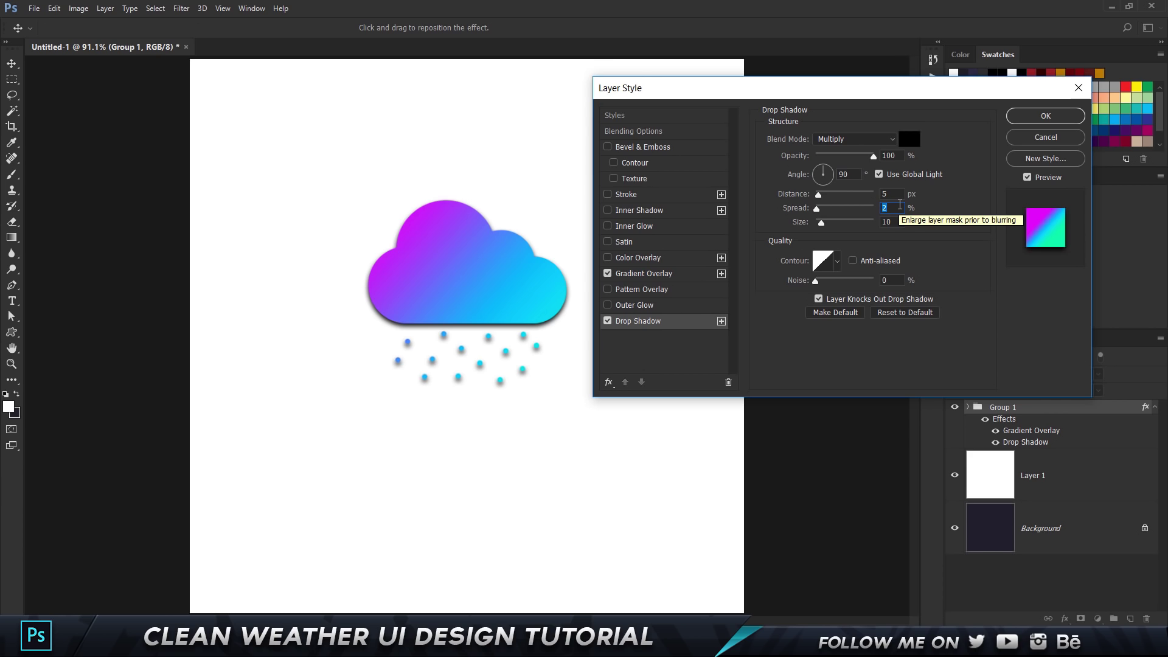
key("Up")
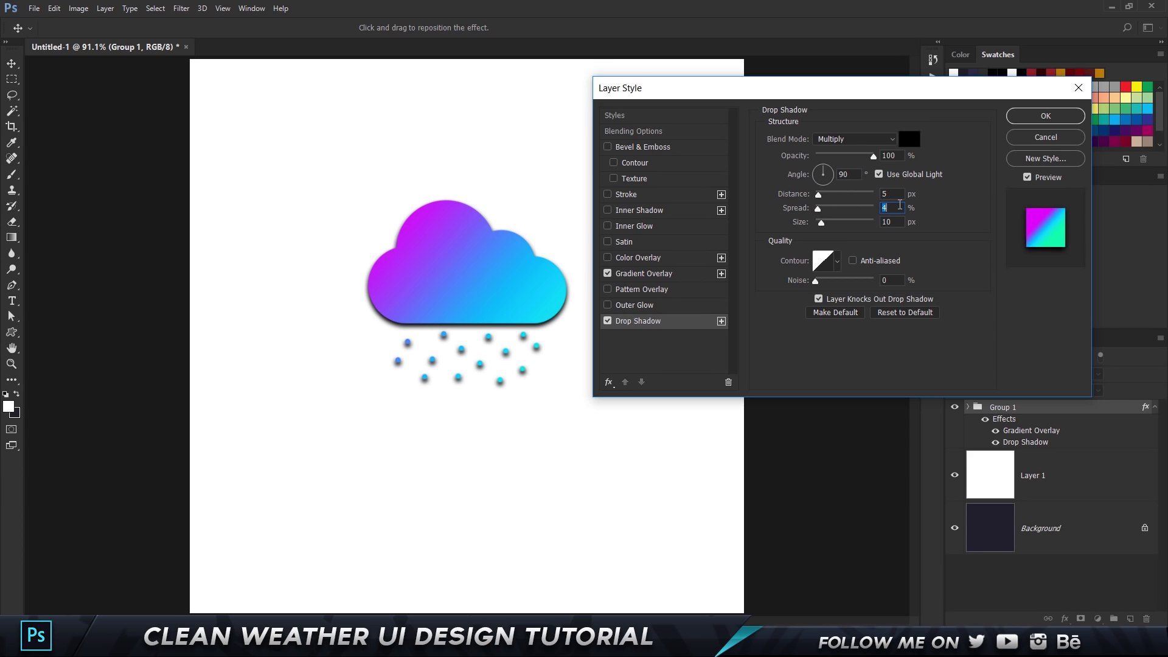
key("Down")
key("Down")
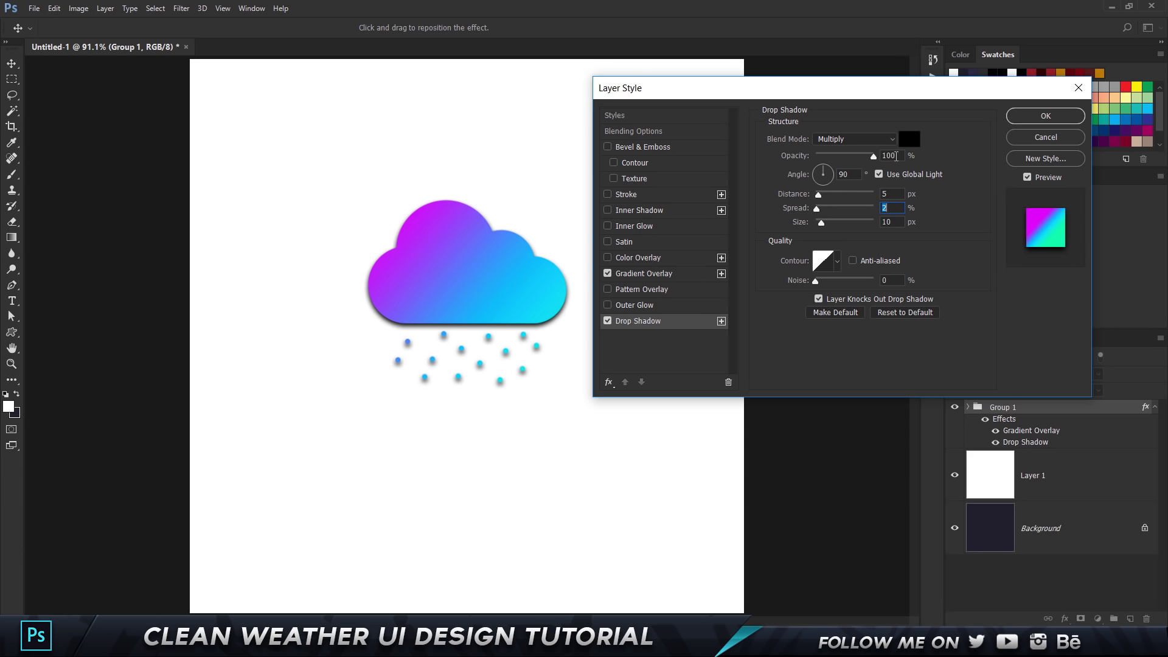
left_click_drag(896, 156, 870, 162)
type("50")
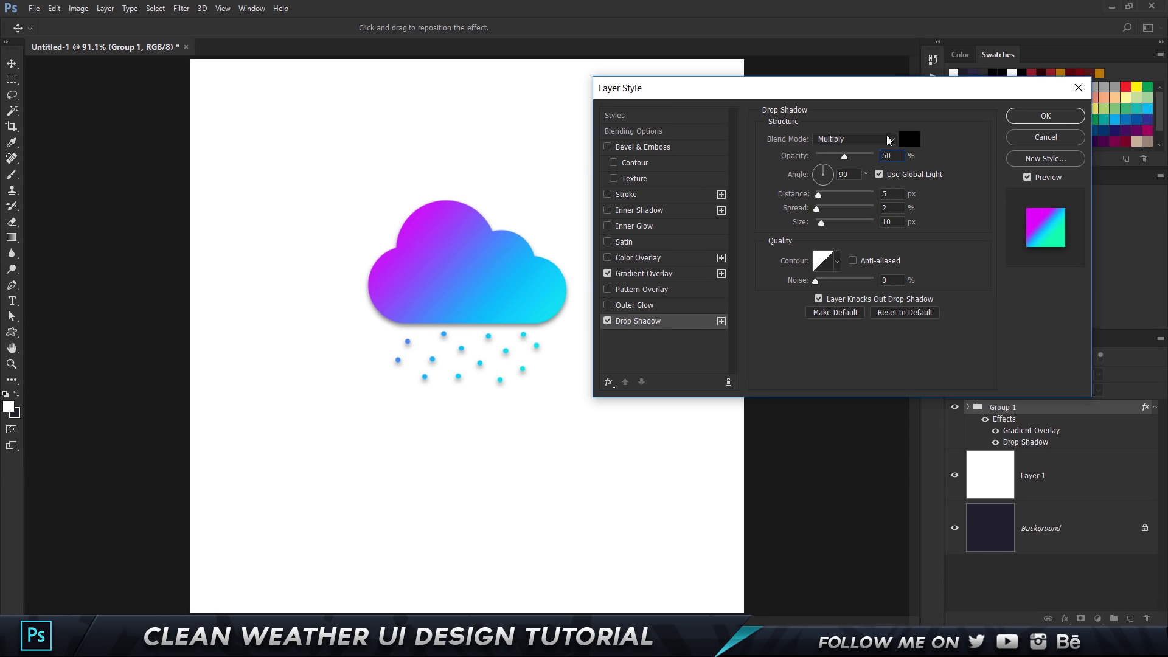
key("Return")
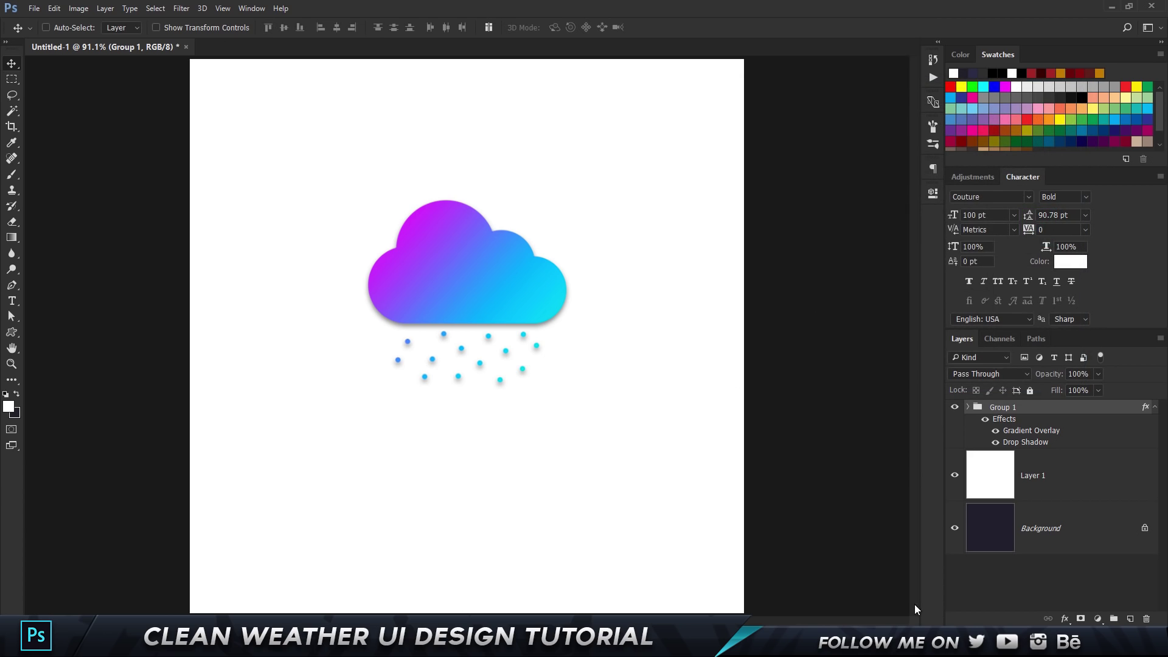
Step: Hide the white layer to reveal the dark background, reselecting Group 1
left_click(954, 475)
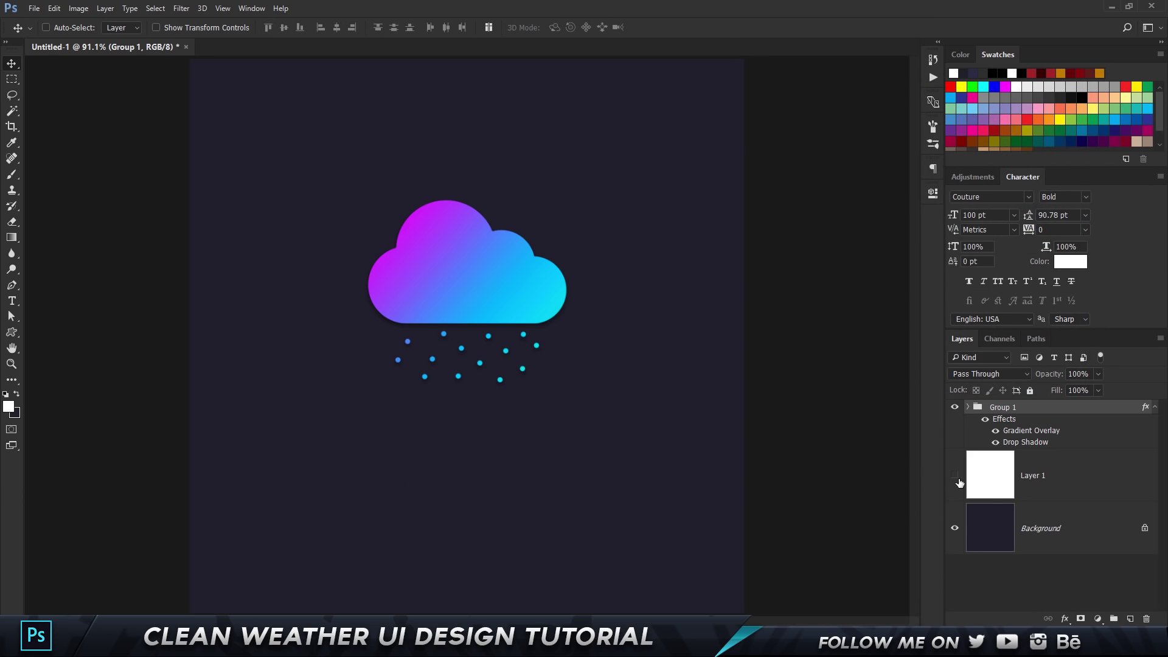
left_click(1056, 529)
left_click(1034, 410)
Step: Shorten the shadow distance to 3 and enlarge its size to about 35 px
double_click(1091, 411)
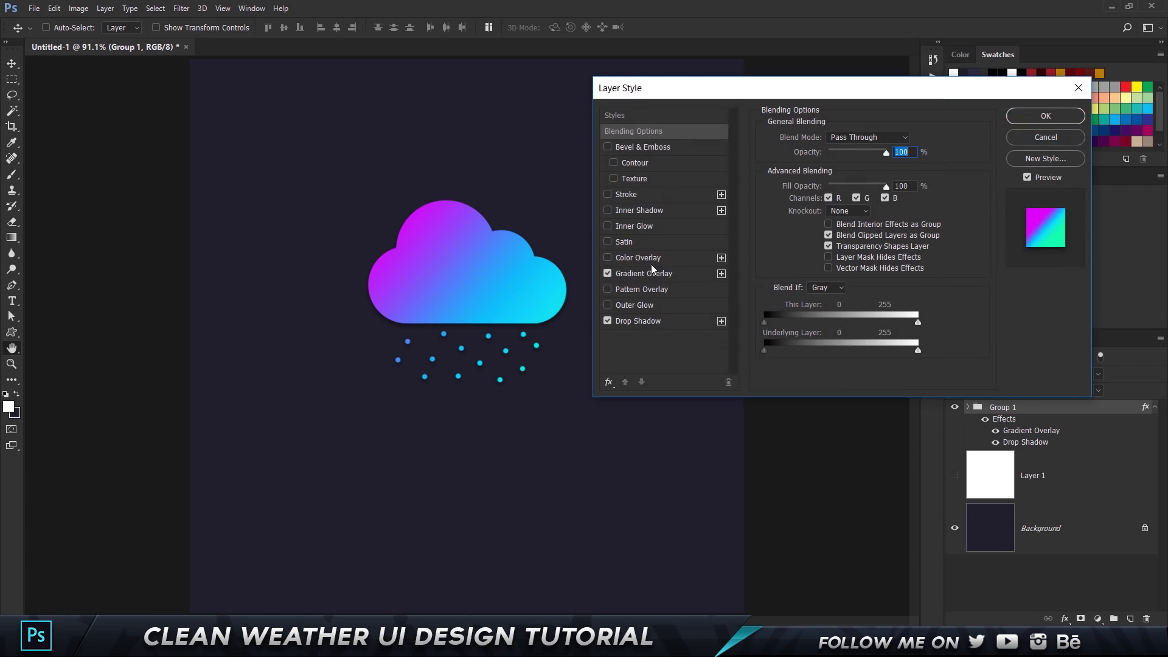
left_click(638, 320)
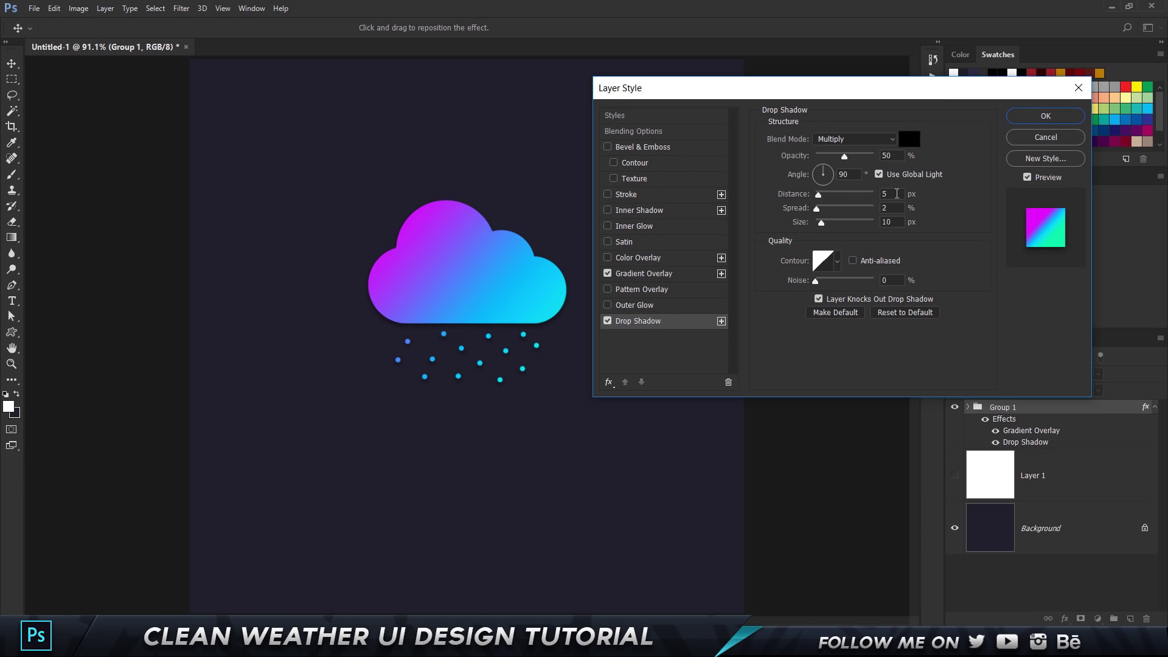
left_click(896, 194)
key("Return")
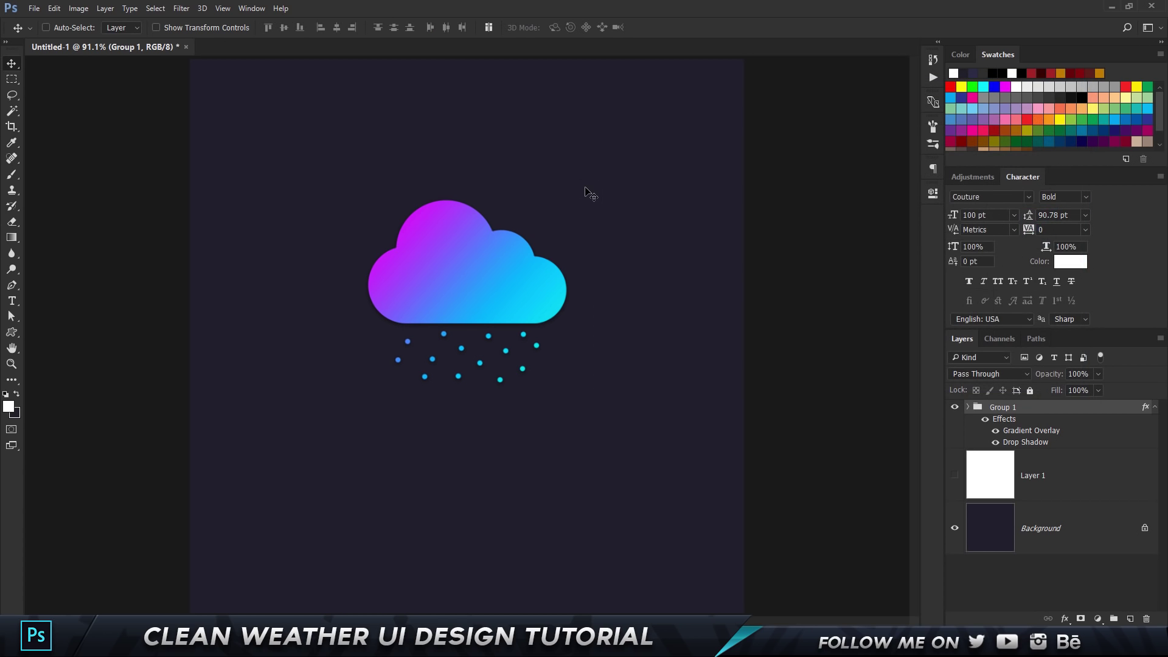
double_click(1067, 408)
left_click(640, 320)
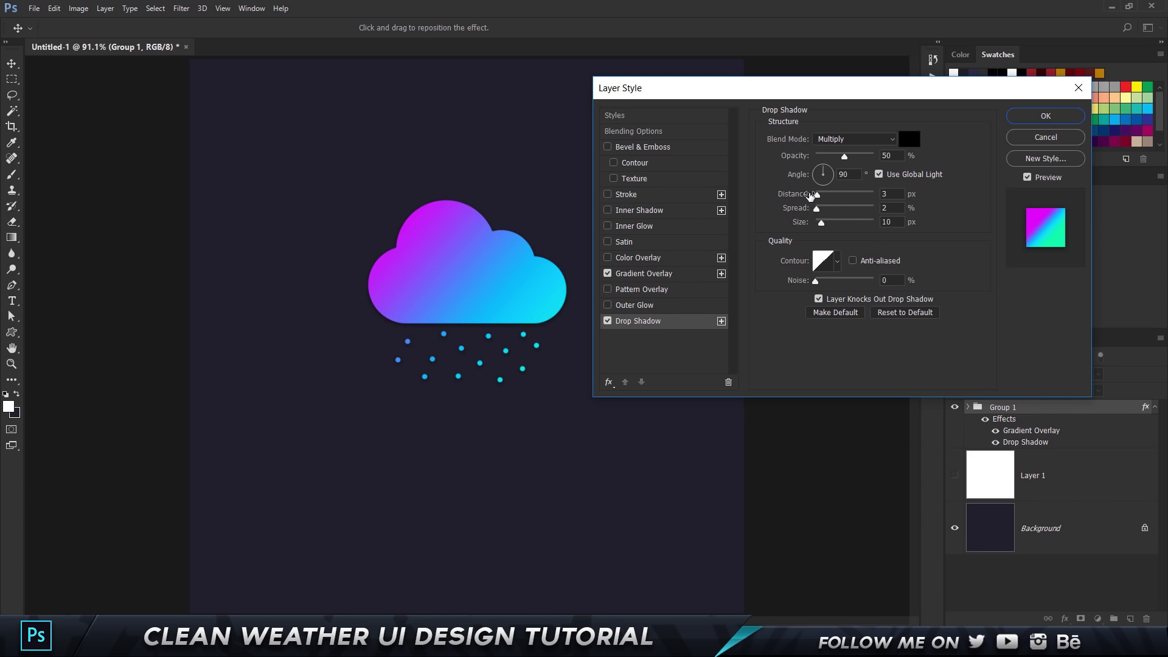
left_click_drag(821, 222, 830, 226)
key("Return")
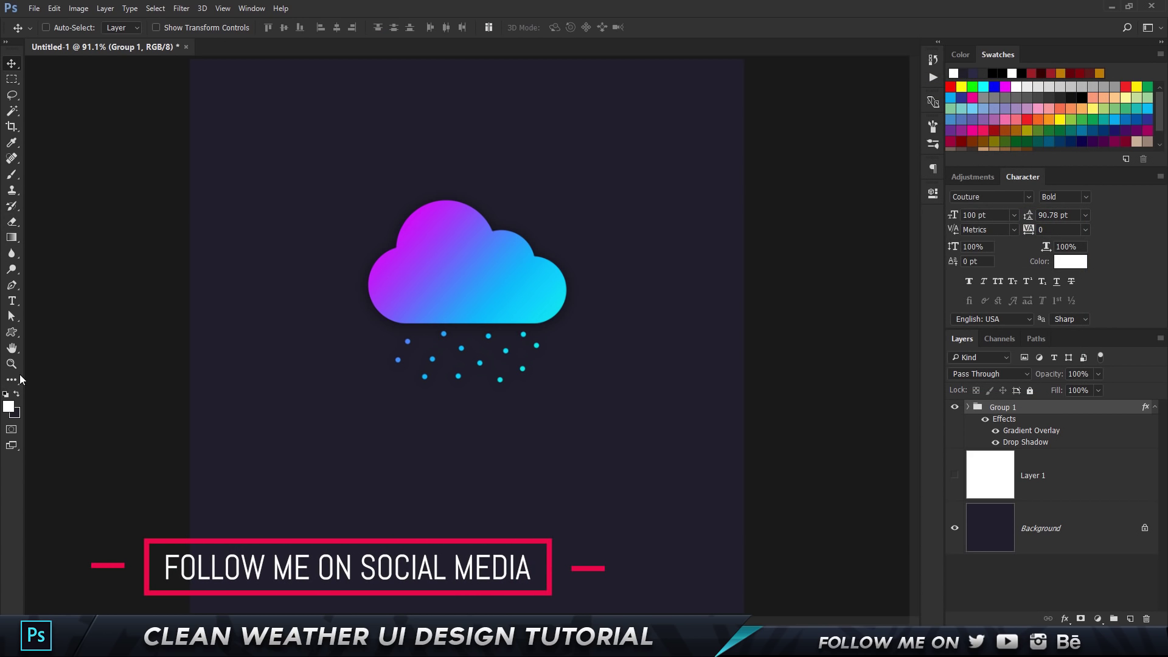
Step: Draw a large rounded-rectangle card filled with a muted purple sampled from the background
left_click(13, 333)
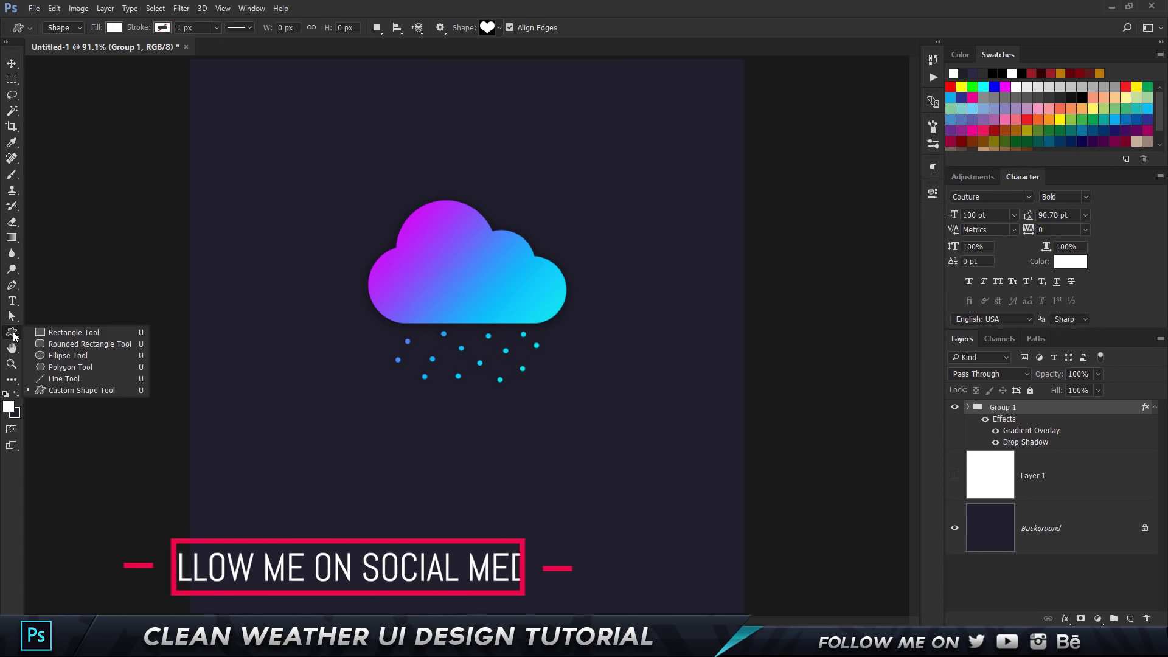
left_click(70, 344)
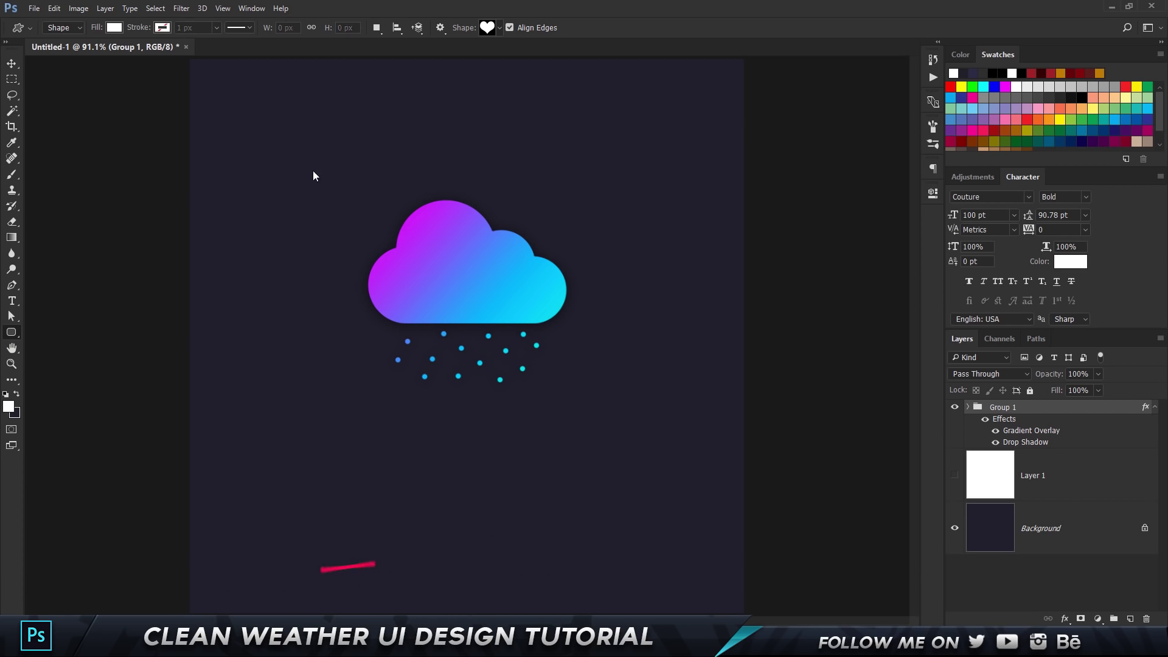
left_click_drag(269, 112, 560, 549)
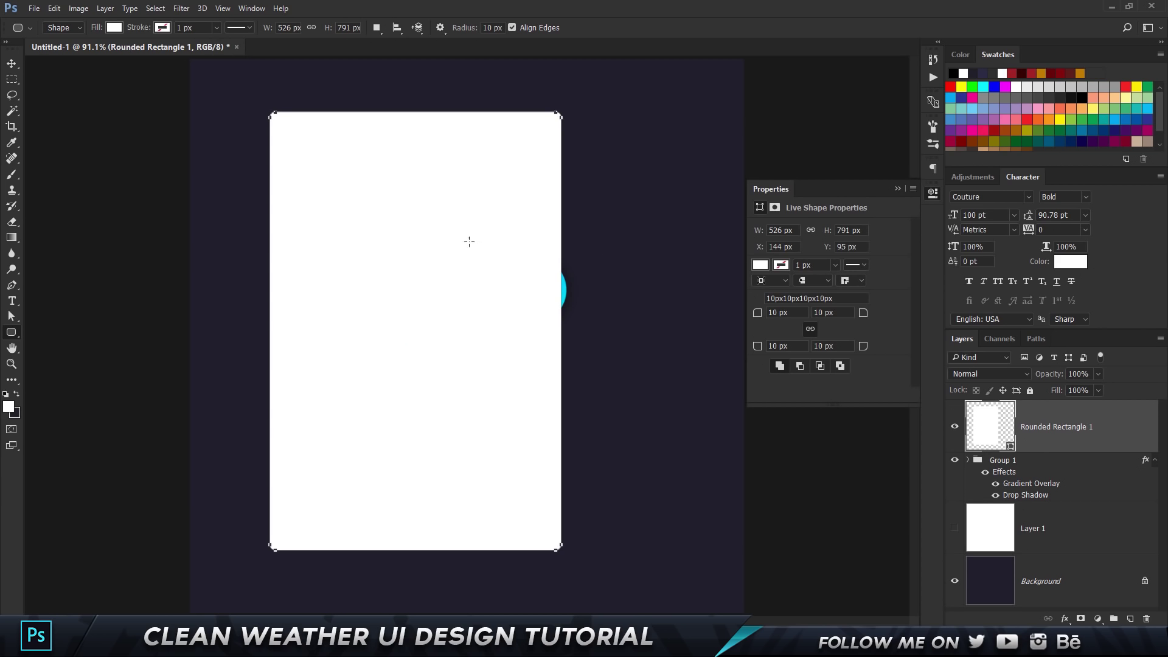
left_click(760, 265)
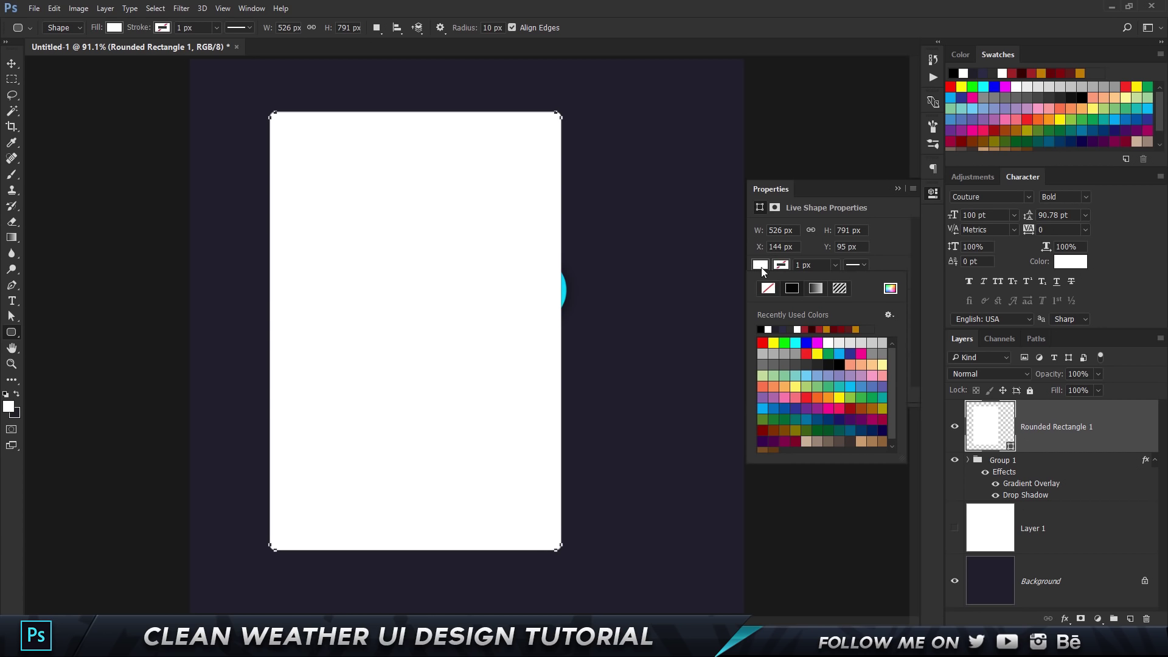
left_click(890, 288)
left_click(648, 129)
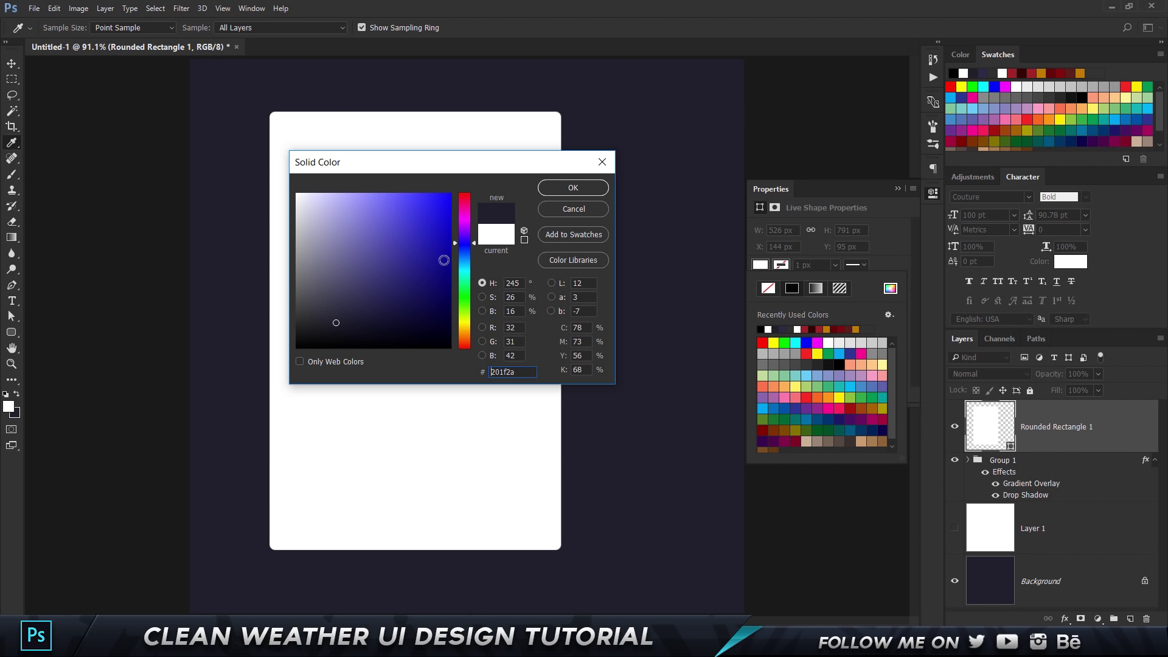
left_click_drag(336, 323, 335, 297)
left_click(569, 188)
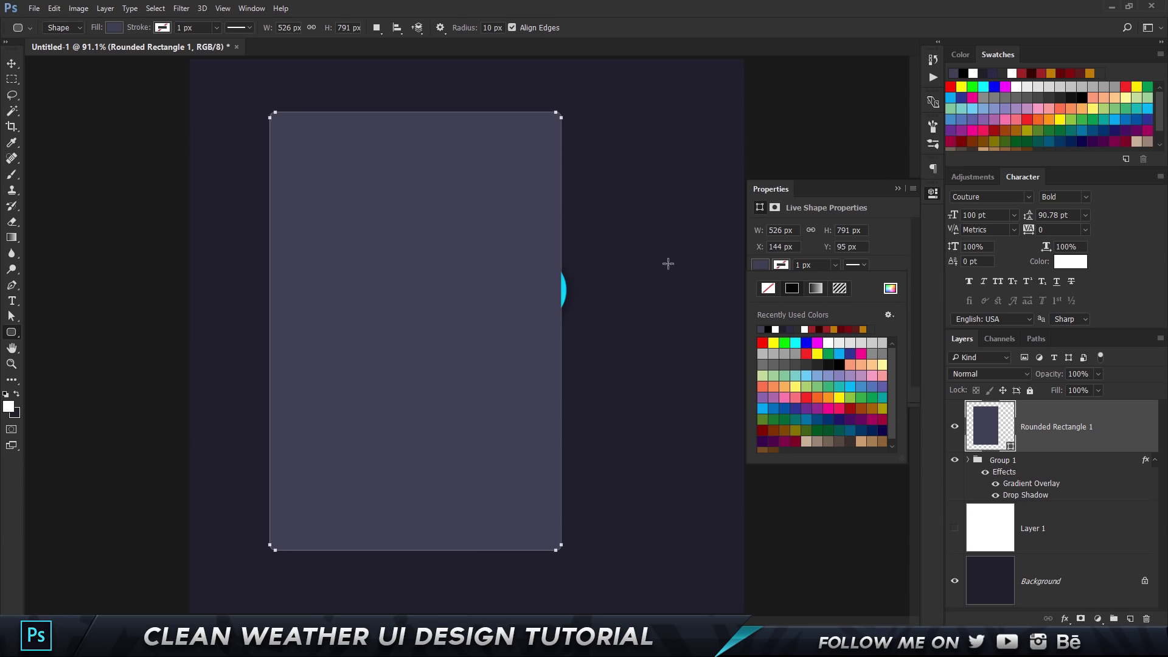
Step: Change the card's fill to a darker purple tone
left_click(761, 266)
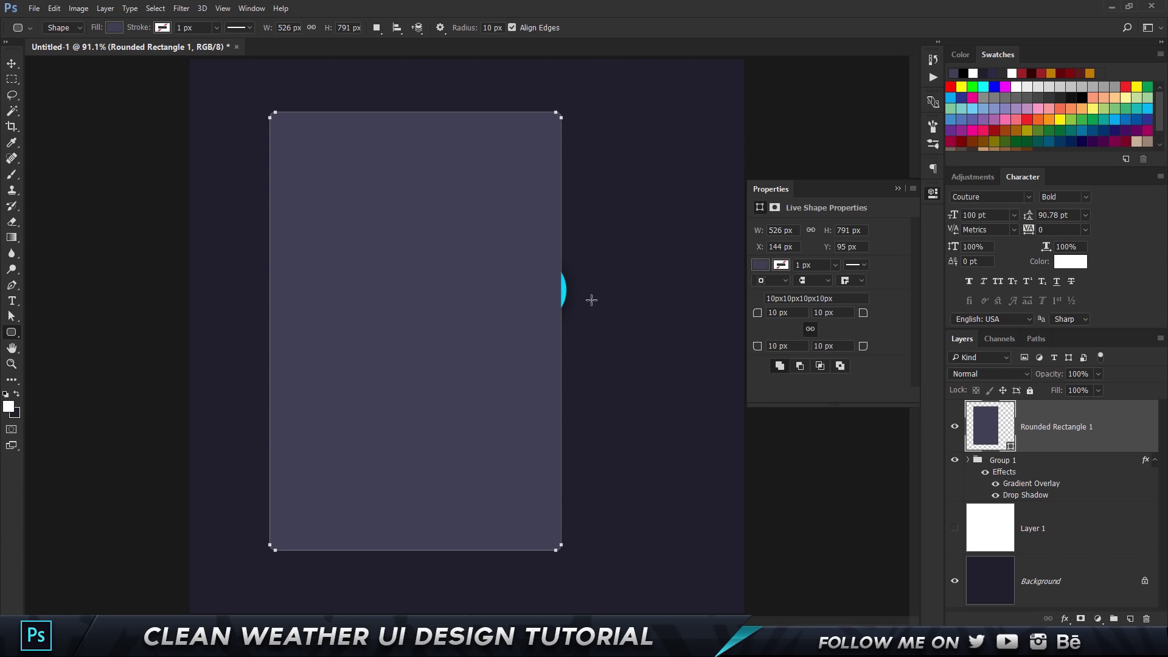
left_click(759, 266)
left_click(890, 288)
left_click(338, 305)
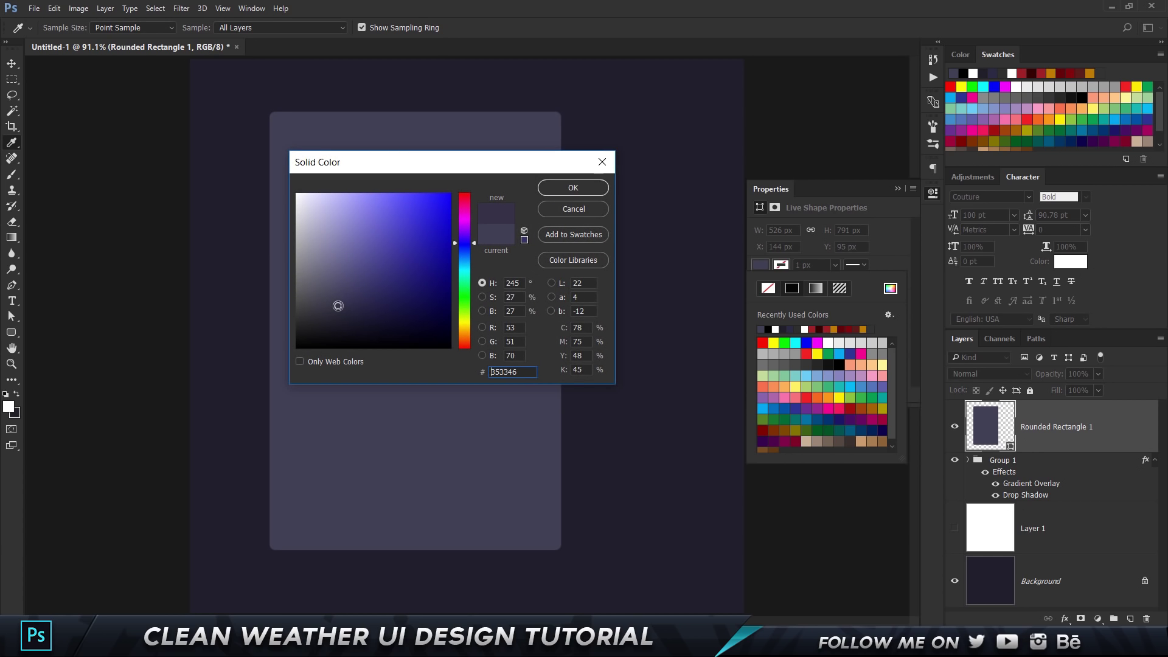
left_click(573, 187)
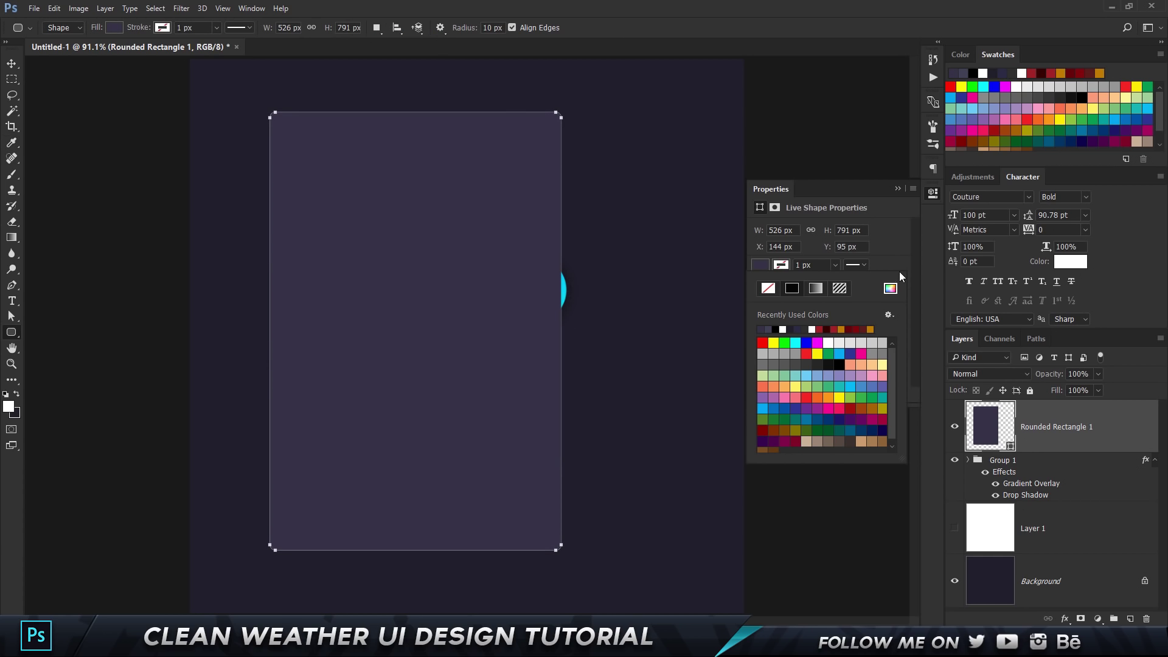
left_click(823, 190)
Step: Centre the card on the canvas and move its layer below the cloud group
left_click(12, 63)
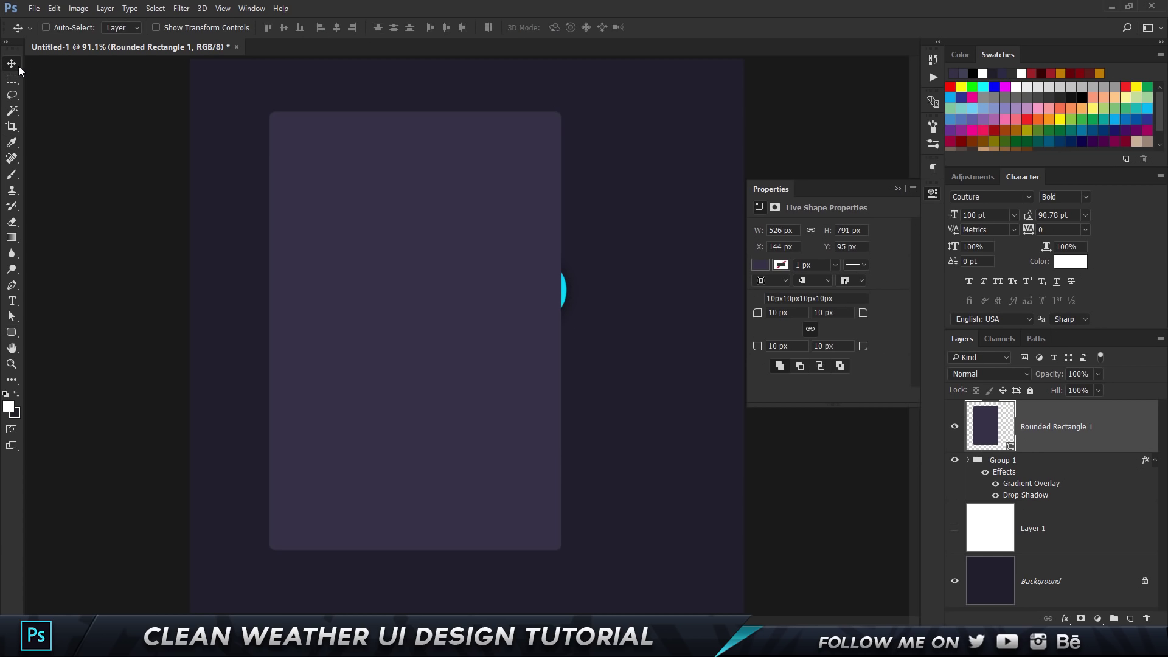
key("ctrl+a")
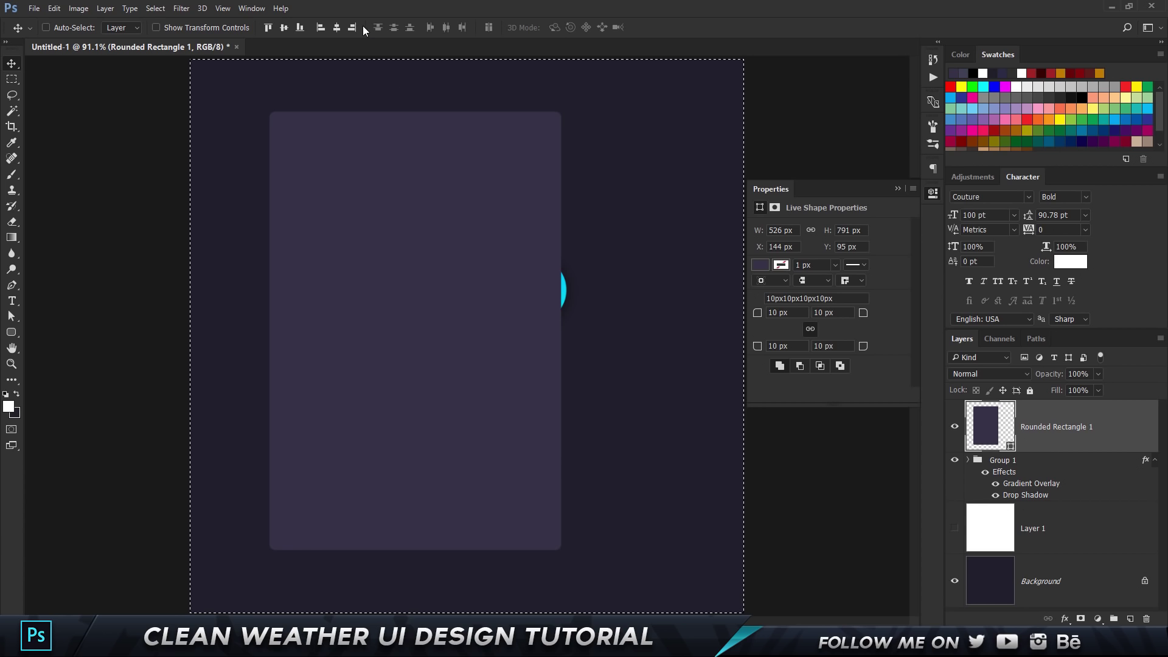
left_click(336, 27)
left_click(283, 27)
key("ctrl+d")
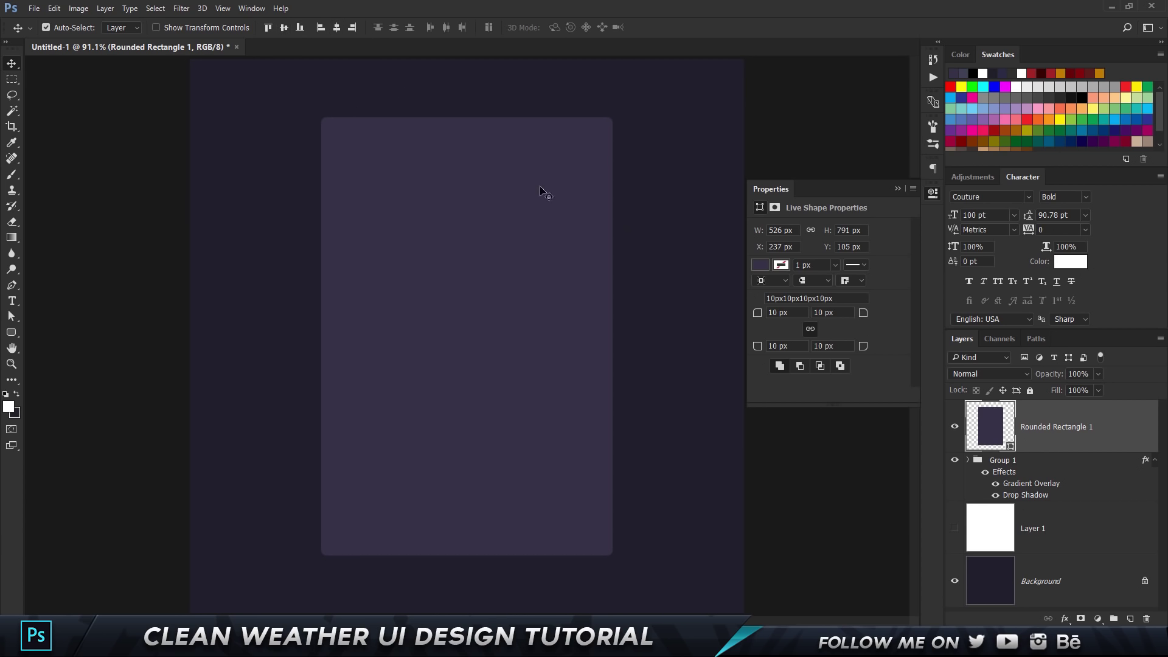
left_click_drag(1048, 423, 1061, 506)
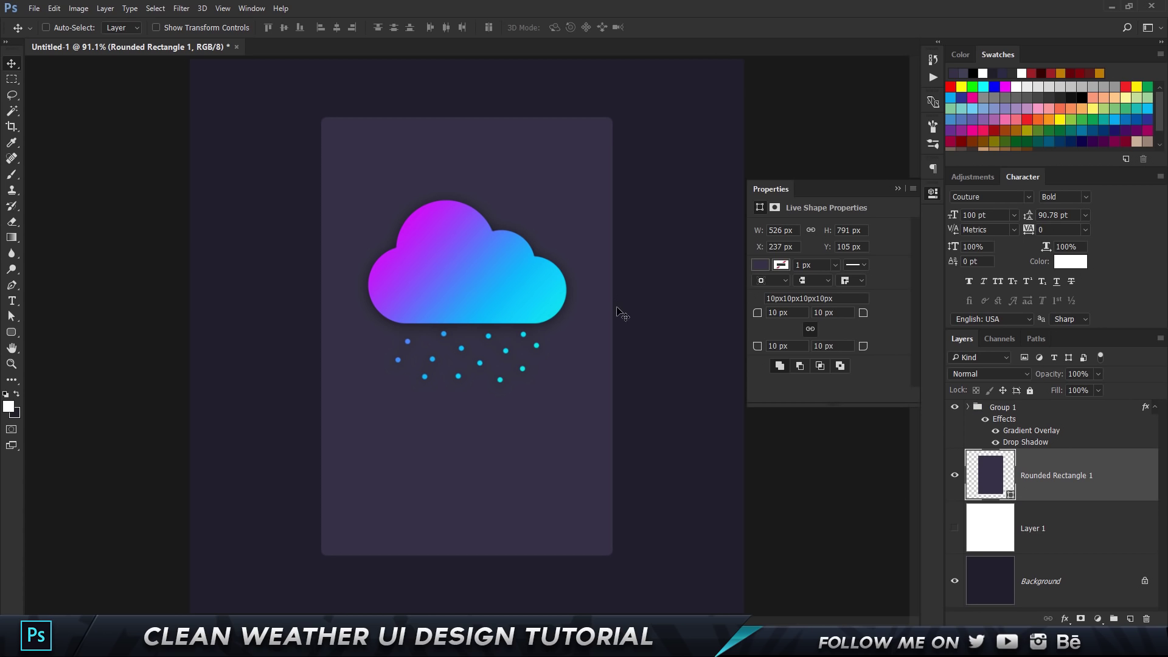
double_click(1050, 416)
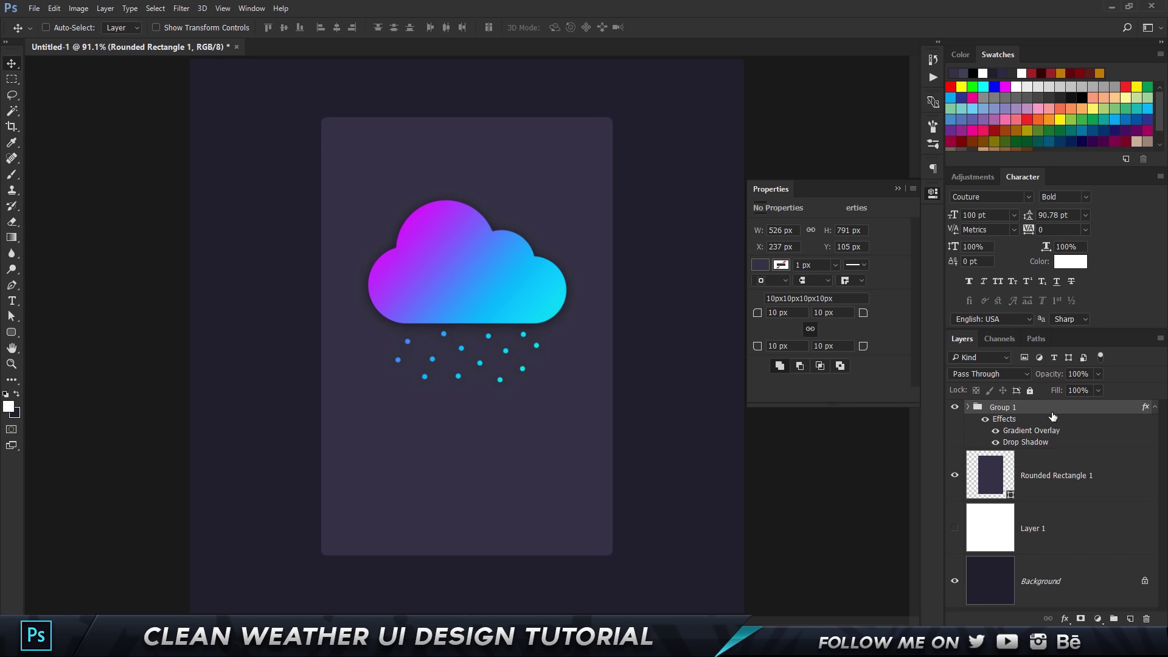
left_click(651, 326)
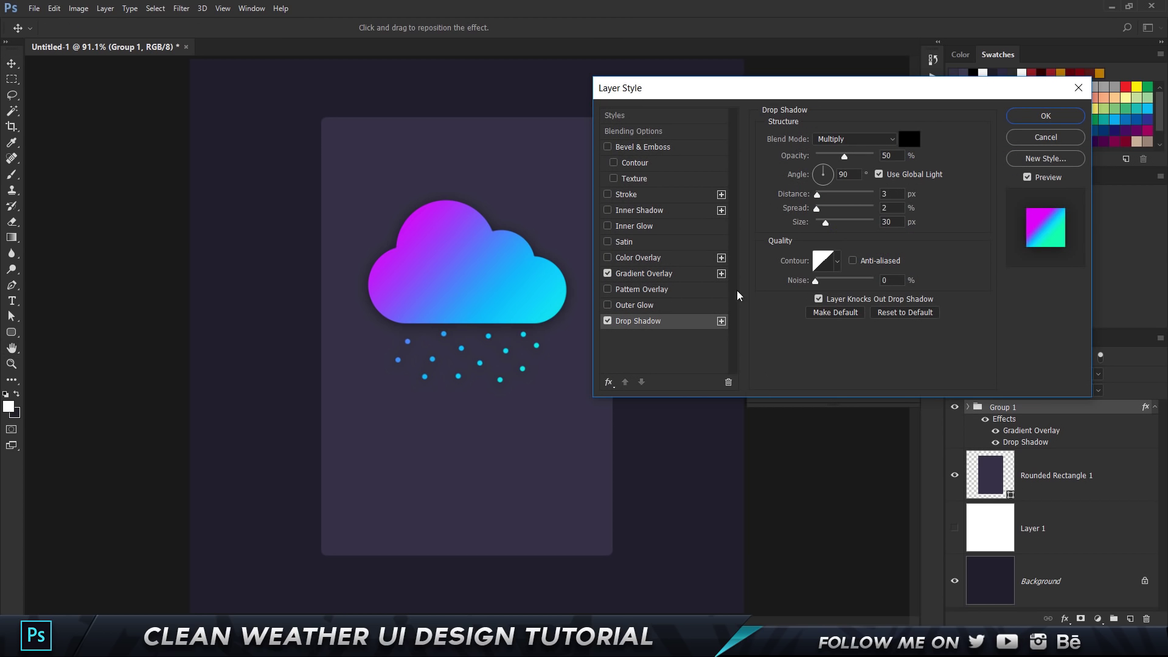
Step: Draw a thin 4 px tall rectangle bar below the cloud
key("Return")
left_click(11, 332)
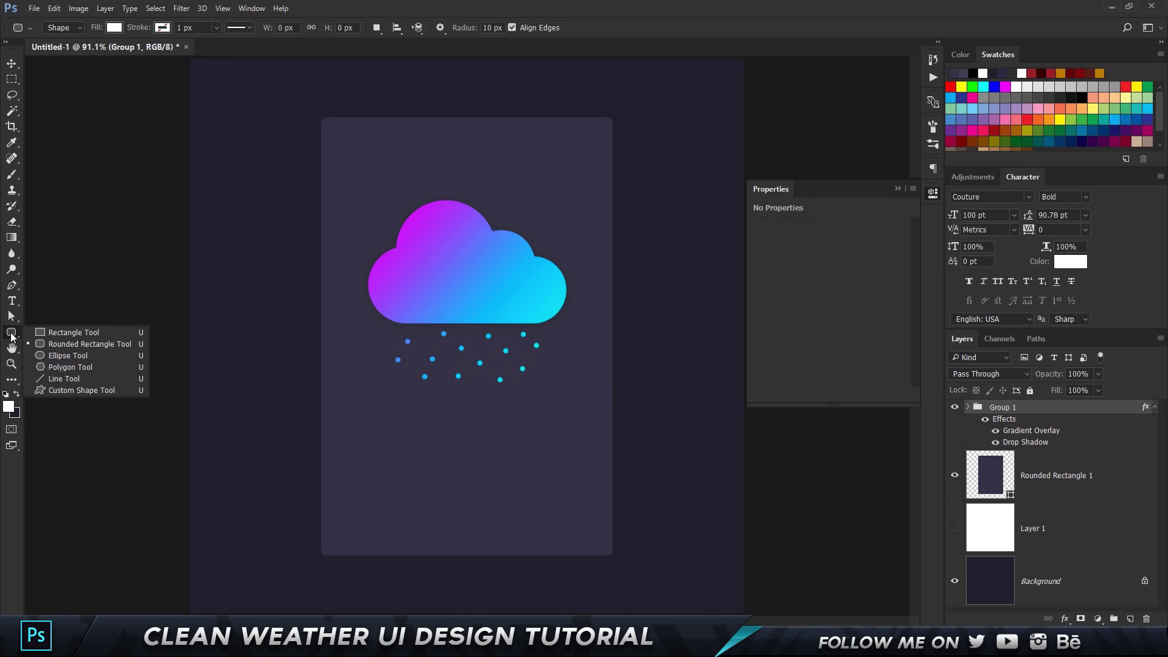
left_click(61, 335)
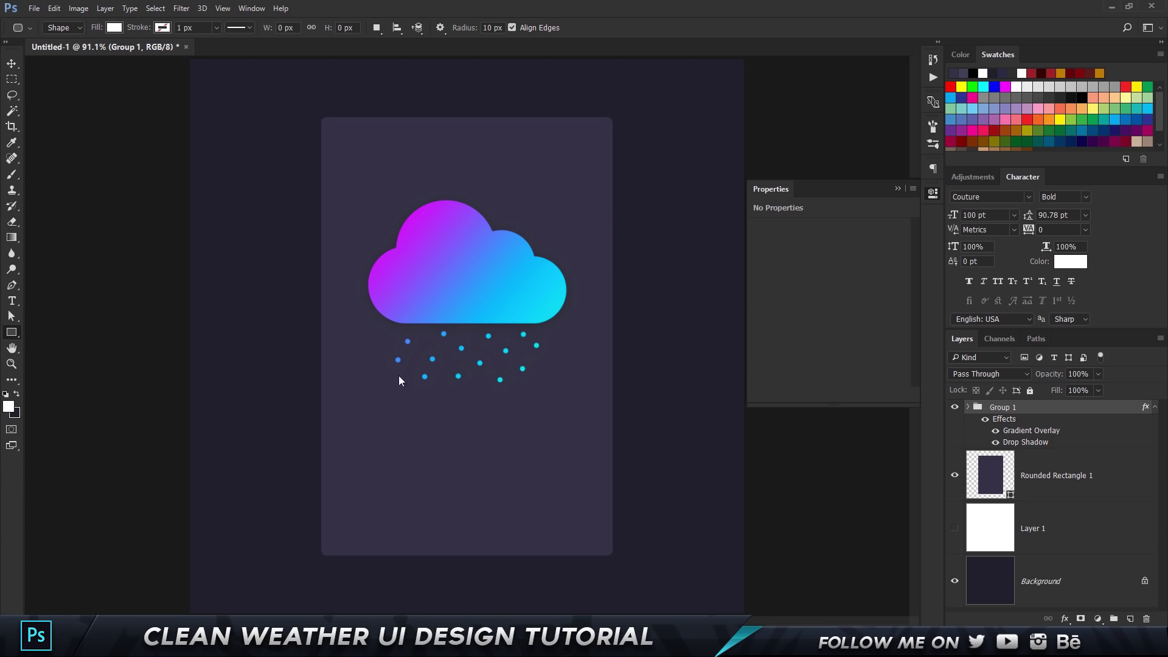
left_click(898, 189)
left_click_drag(416, 439, 625, 444)
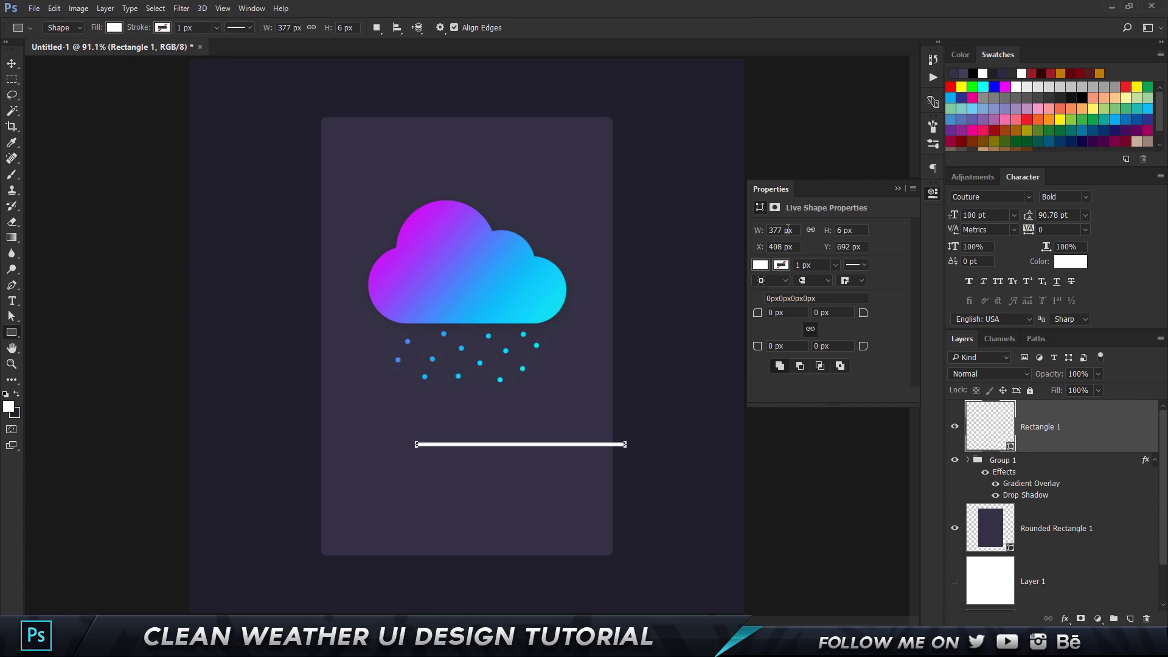
left_click(861, 230)
type("4")
key("Return")
Step: Fill the bar with muted dark purple #46445b
key("i")
left_click(759, 265)
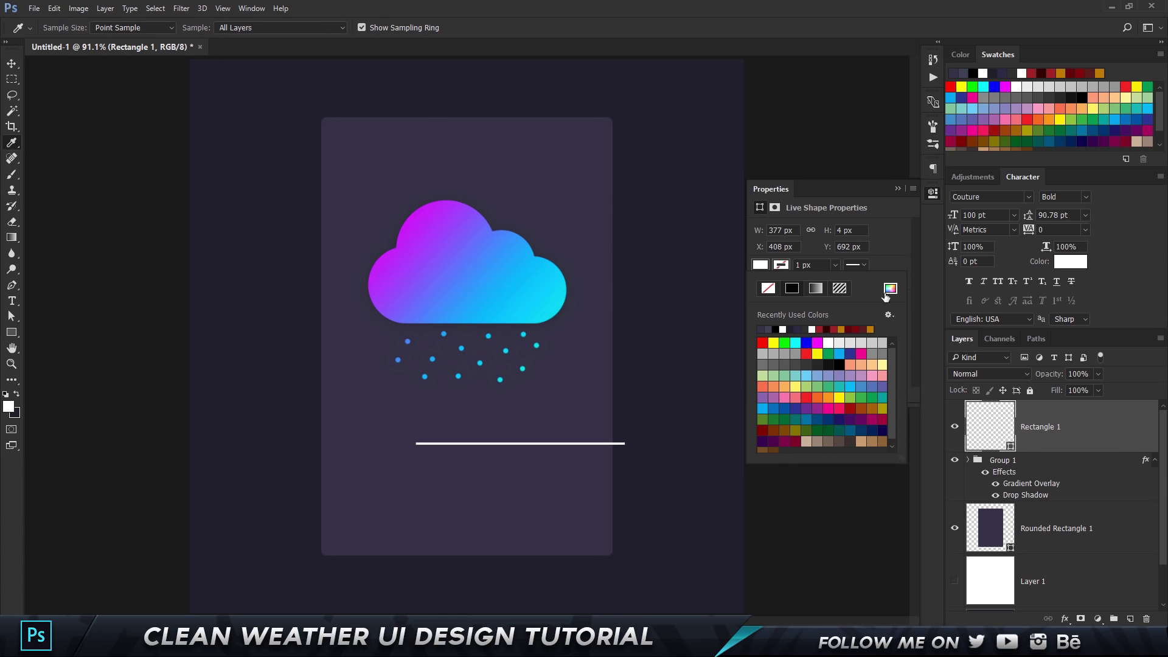
left_click(890, 288)
left_click(502, 126)
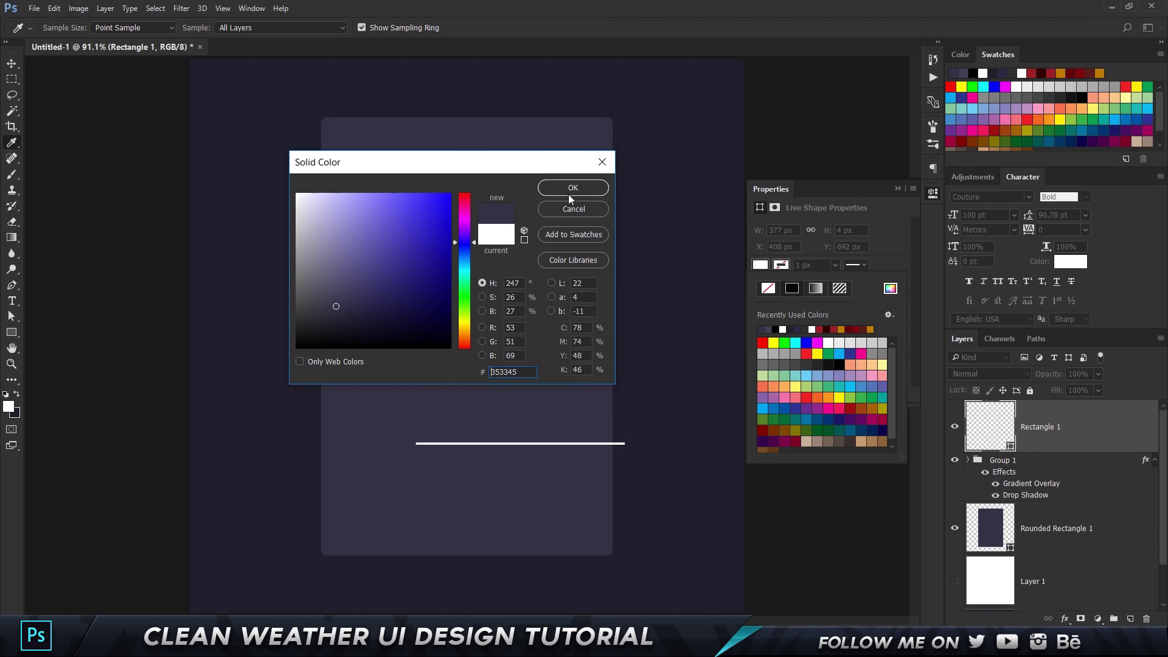
left_click(336, 298)
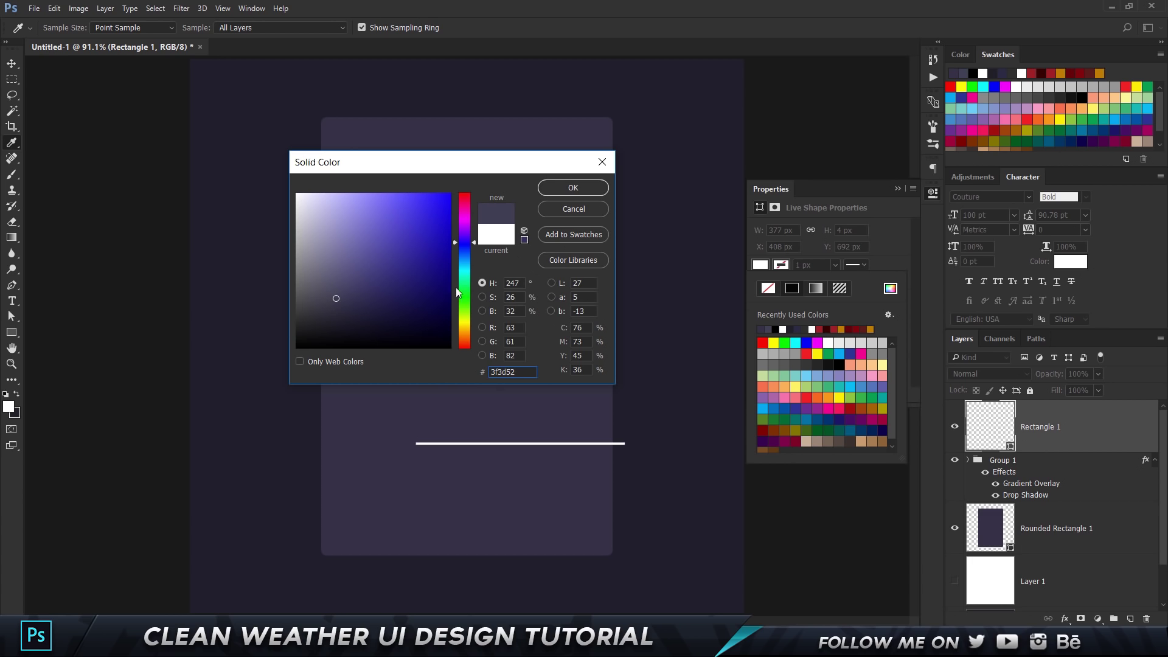
left_click(337, 294)
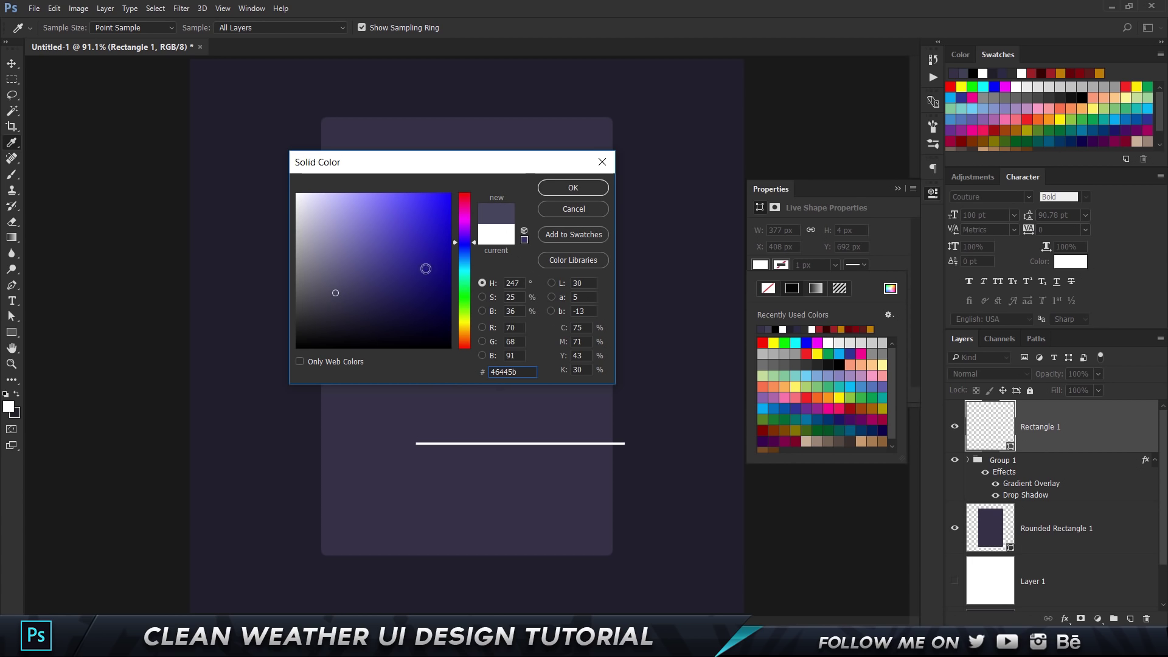
left_click(572, 187)
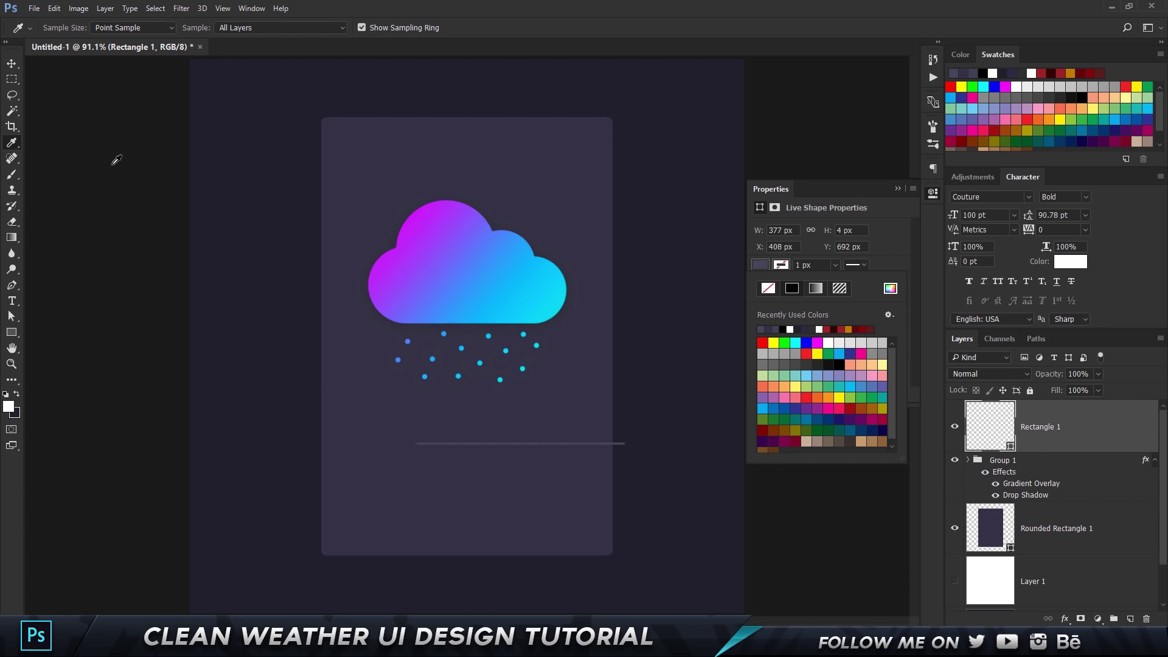
Step: Nudge the line slightly lower to Y 701 beneath the raindrops
left_click(11, 63)
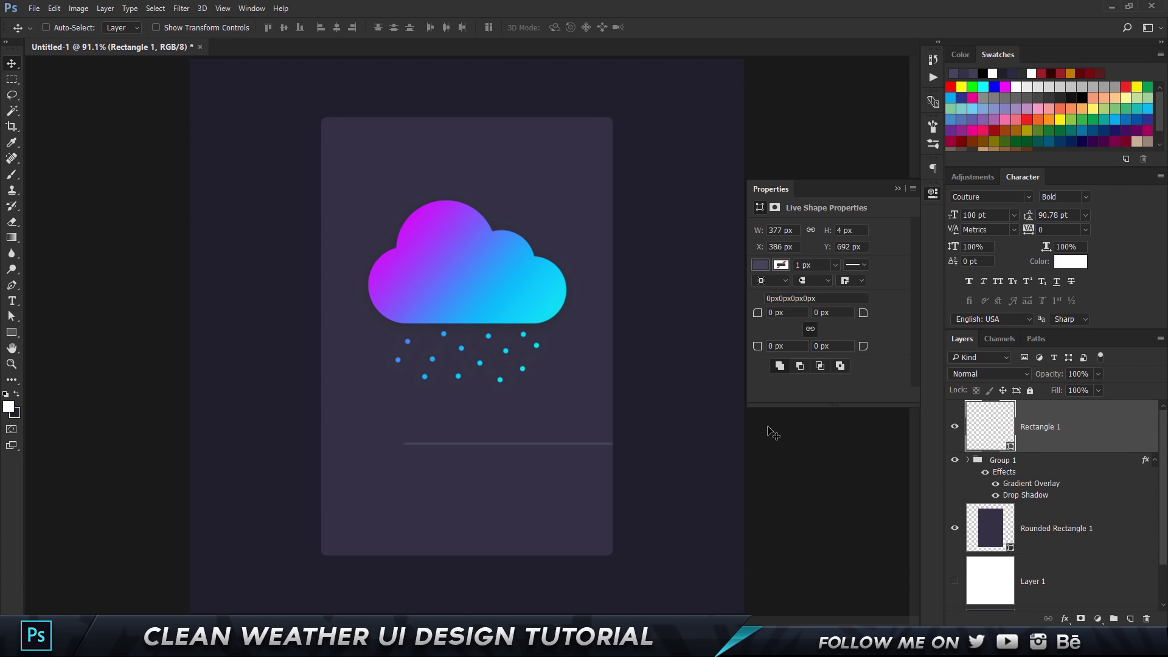
key("shift+Down")
key("Up")
key("Up")
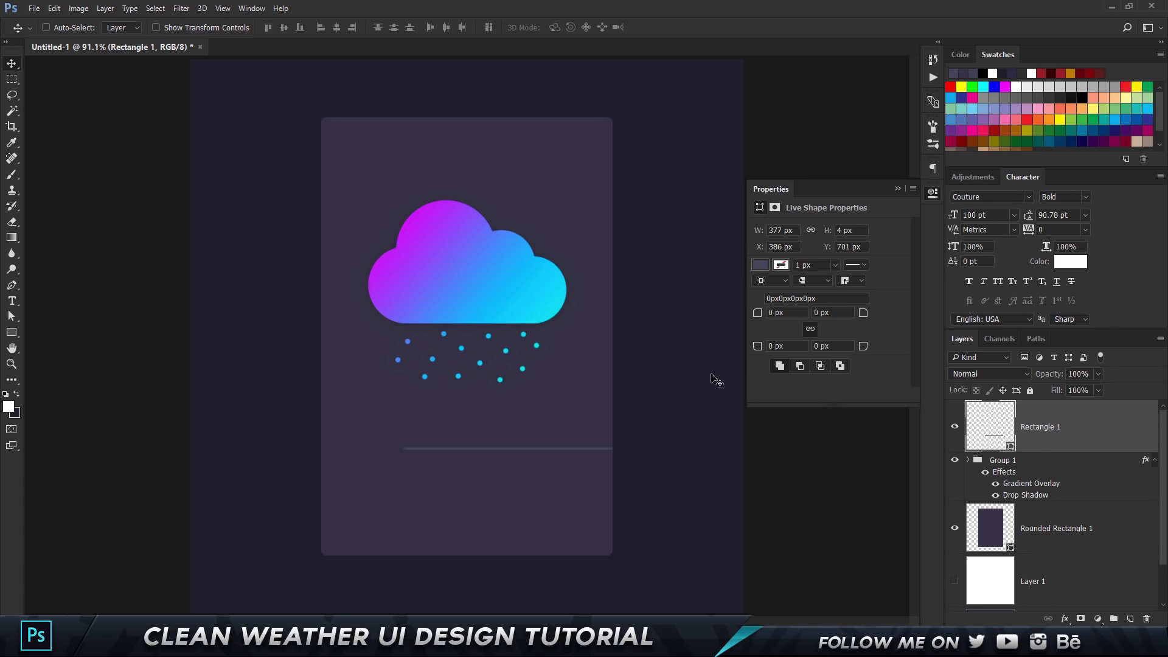
Step: Type a new label reading 'BANGALORE, INDIA' above the line, fixing the missing R
key("t")
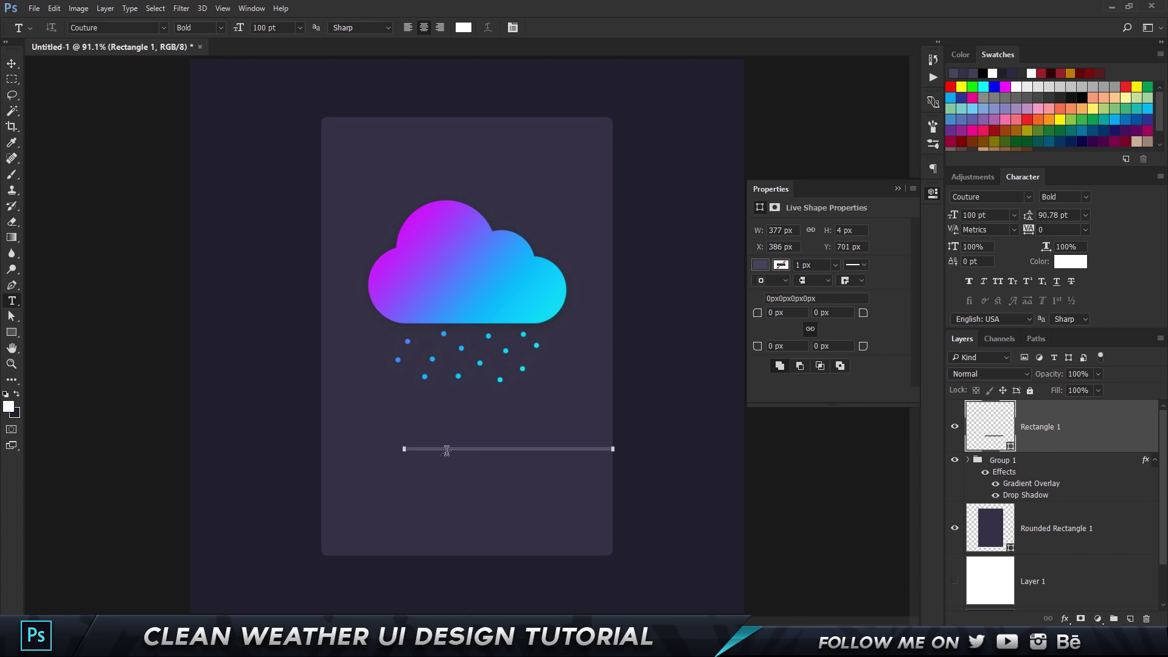
left_click(412, 424)
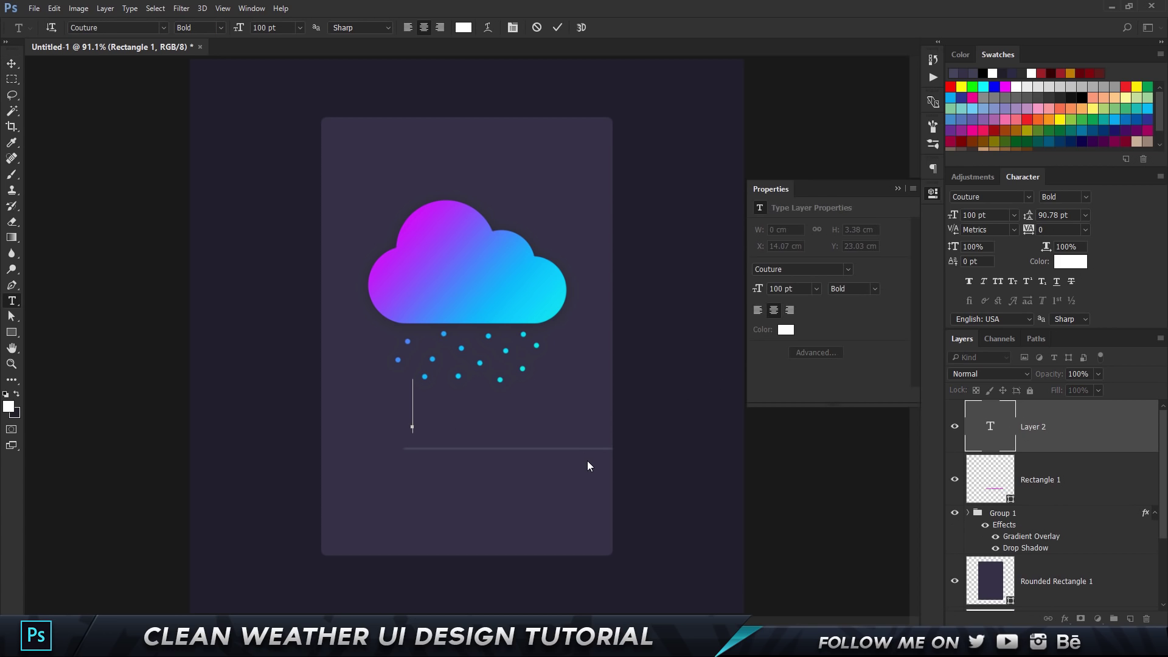
type("B")
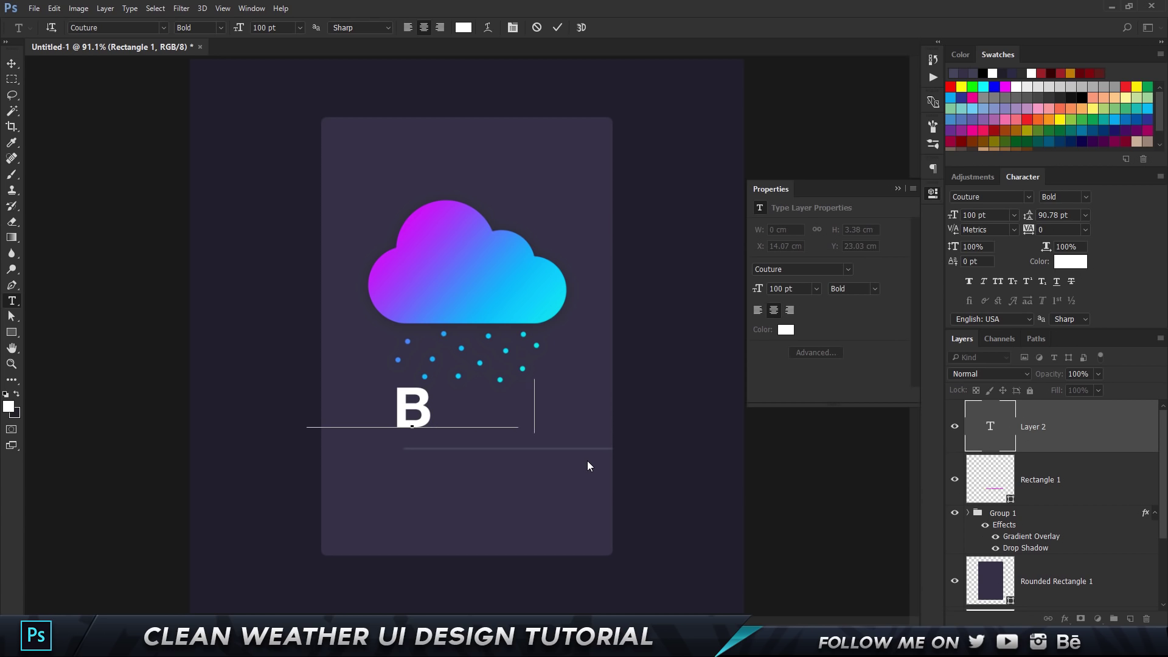
key("ctrl+a")
key("Left")
key("Right")
key("Right")
key("Right")
key("Right")
key("Right")
key("Right")
key("Right")
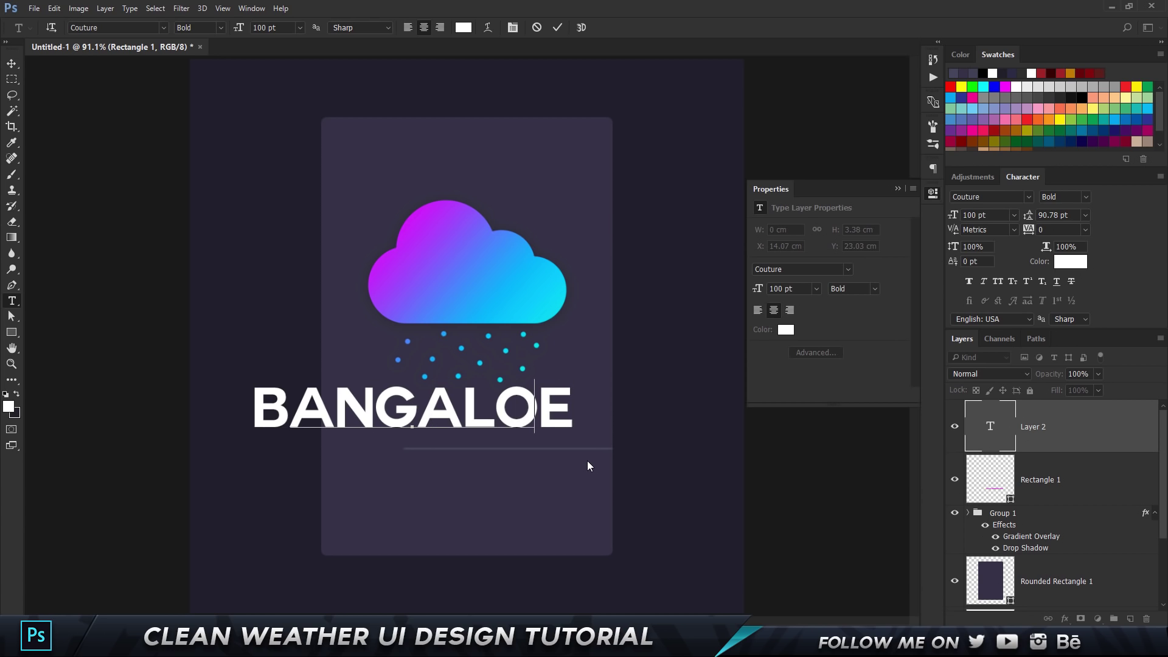
type("RE")
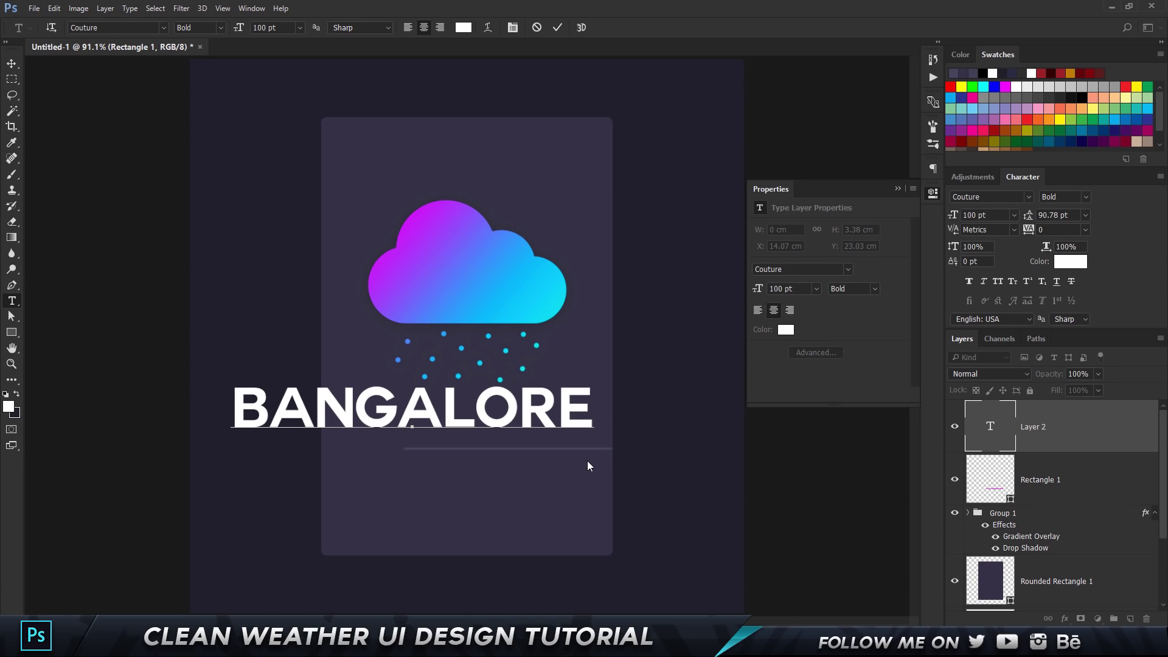
type(", INDIA")
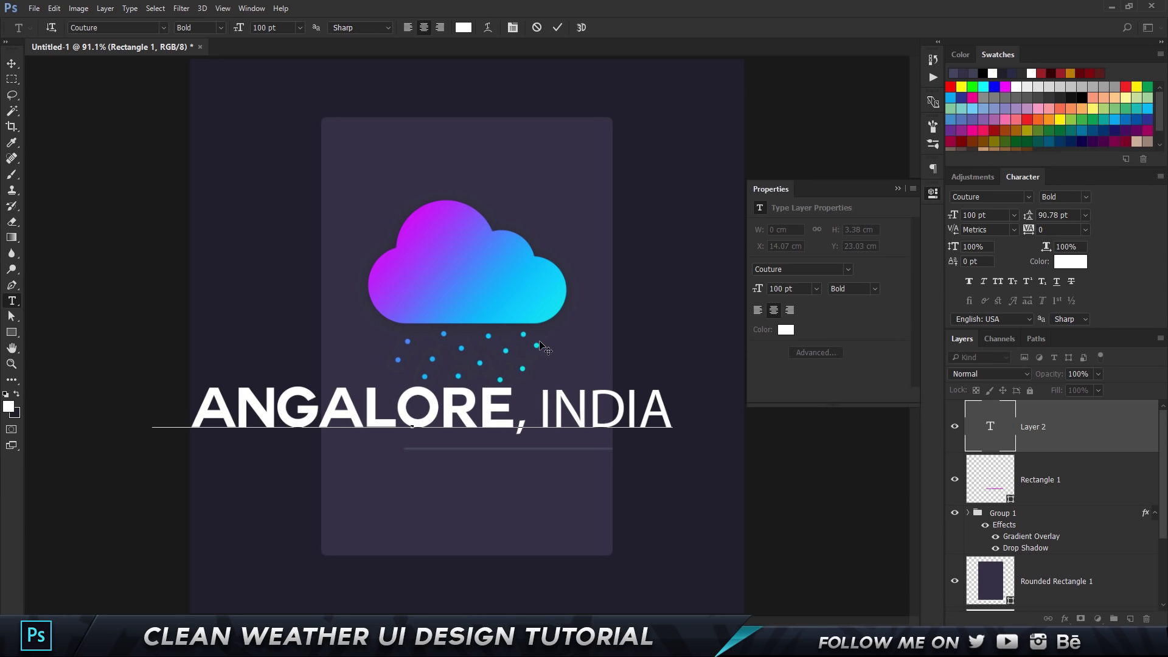
Step: Set the whole label's font to TYPOGRAPH PRO Light
key("ctrl+a")
mouse_move(545, 419)
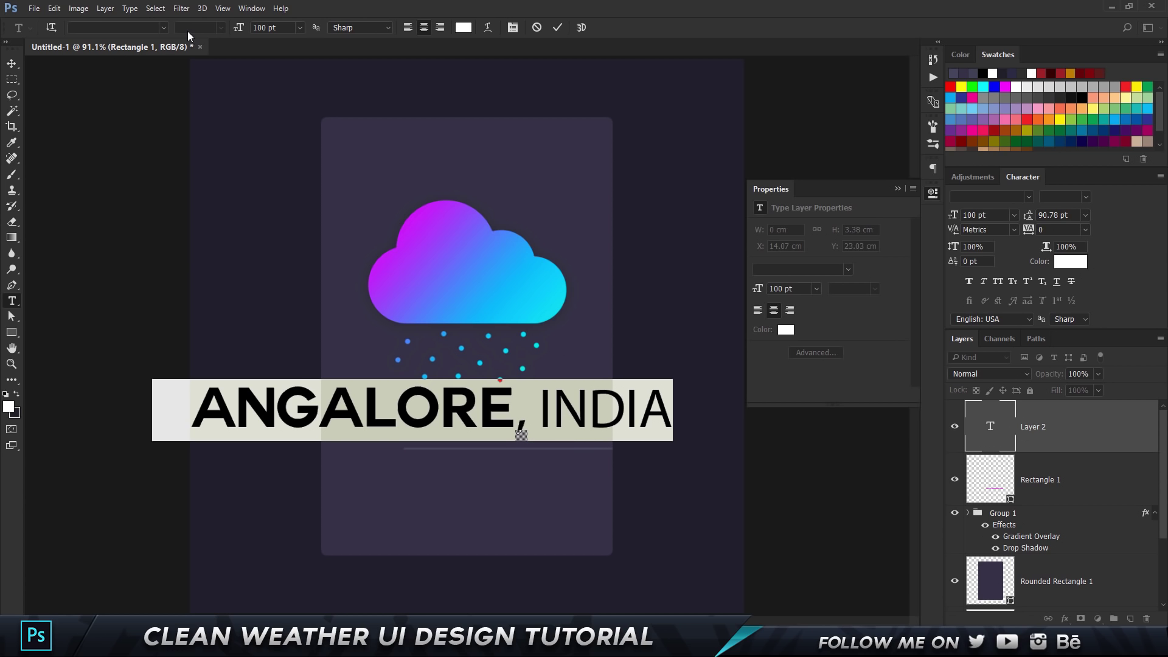
left_click(163, 27)
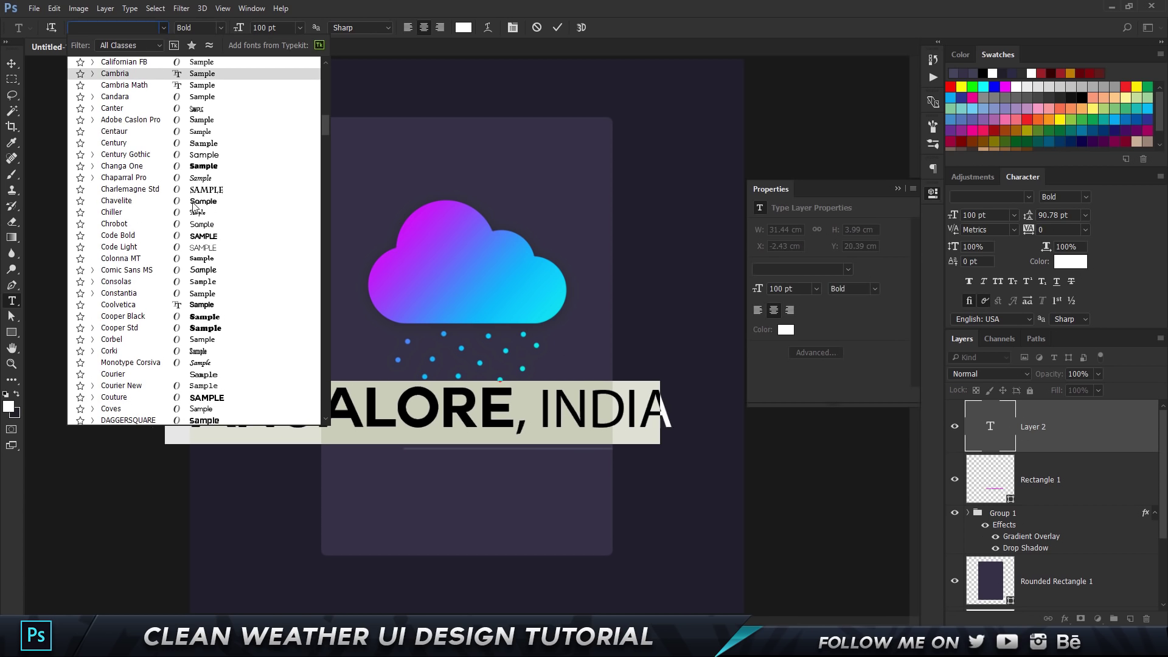
type("typo")
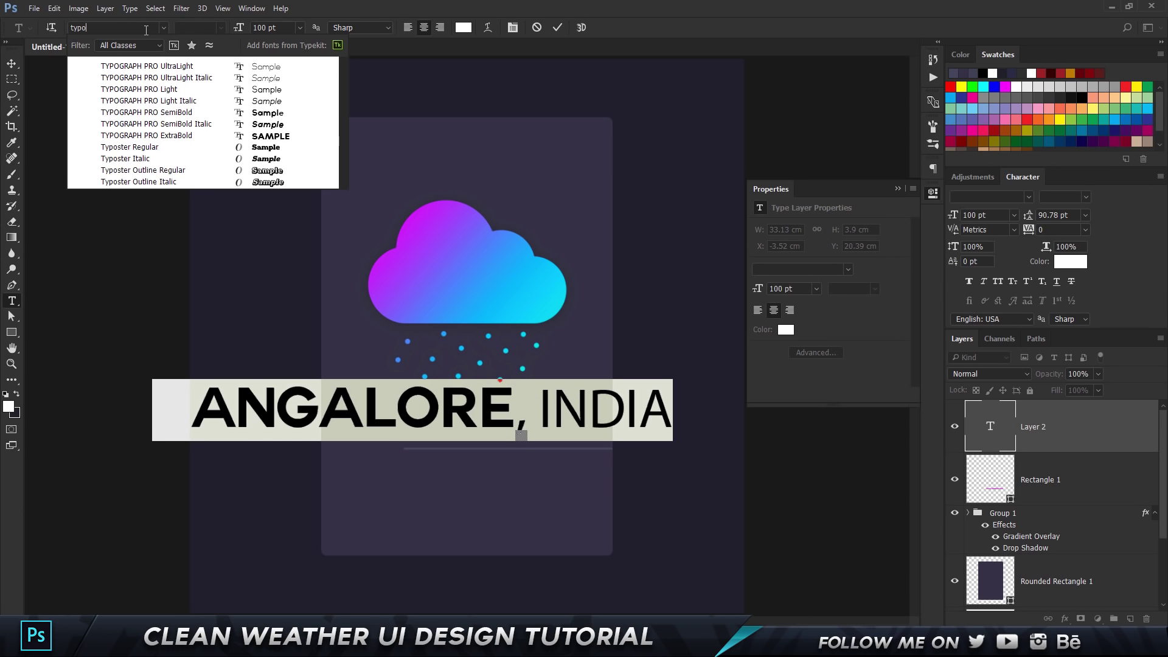
left_click(166, 89)
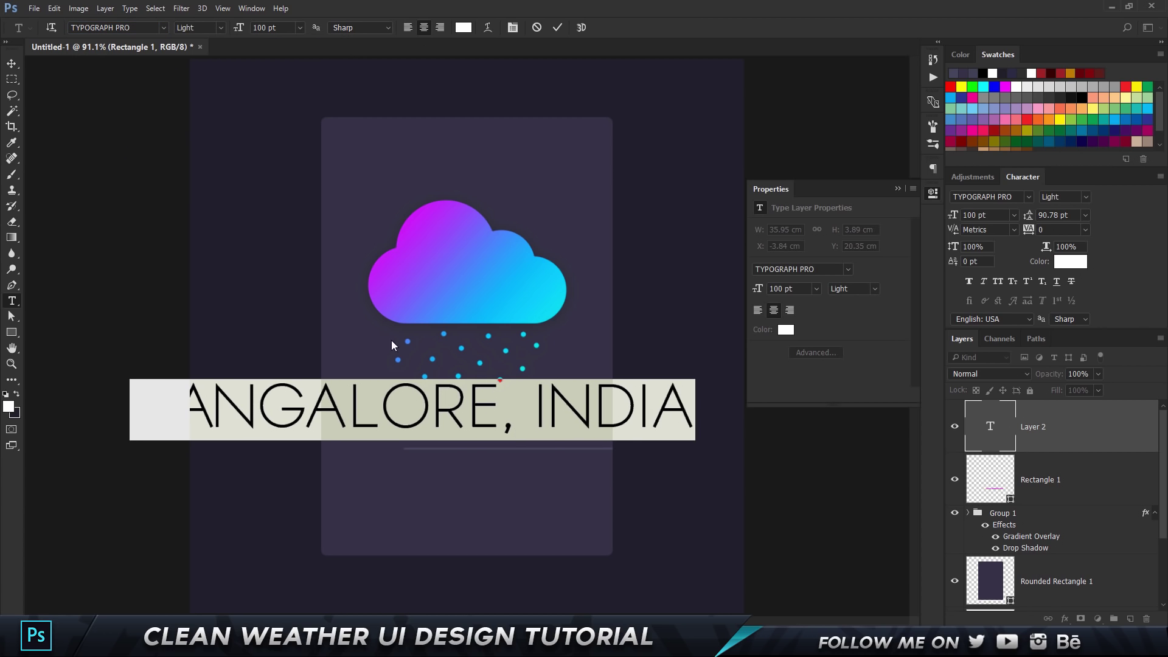
Step: Make the word INDIA SemiBold and commit the label
left_click(548, 399, "shift")
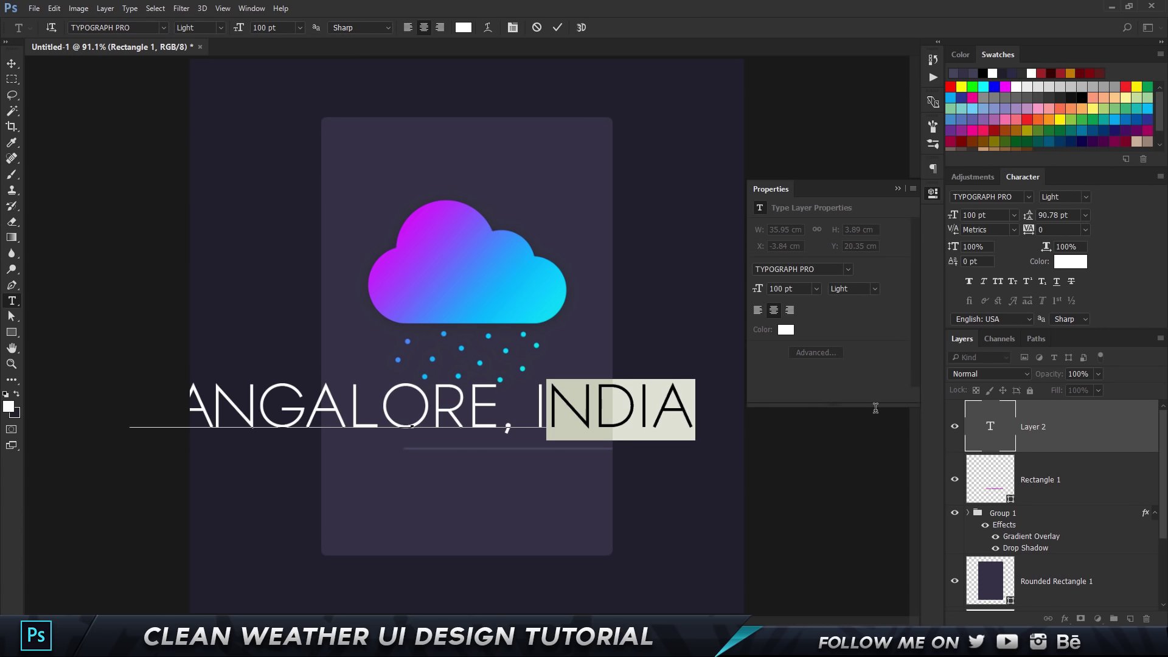
left_click(535, 398, "shift")
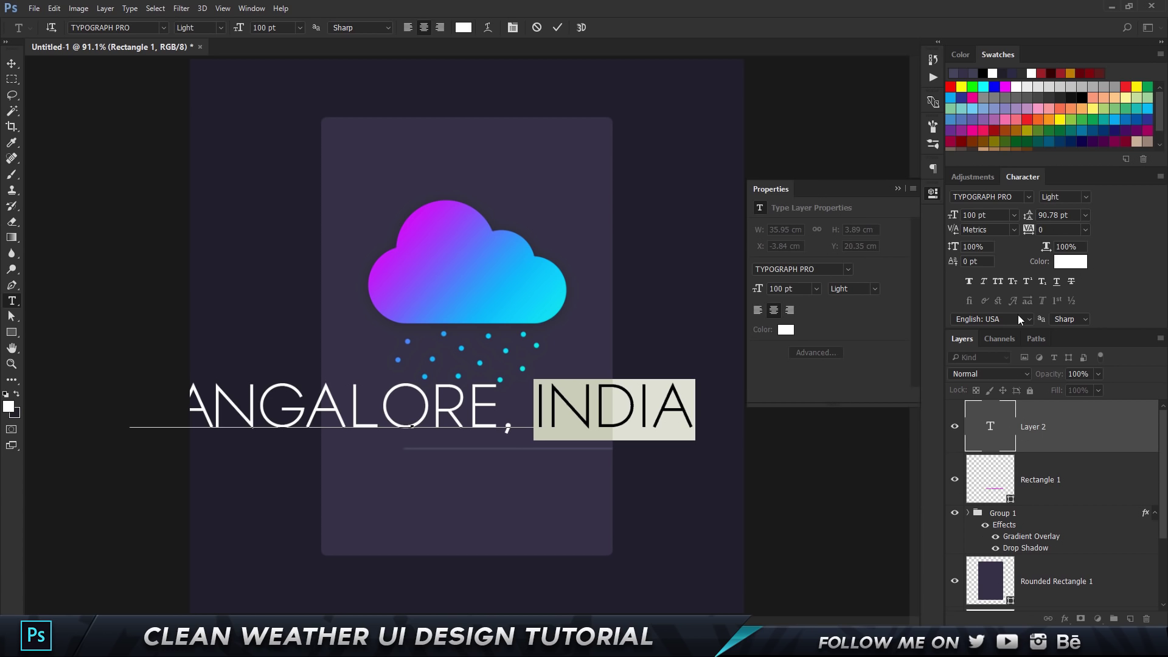
left_click(849, 270)
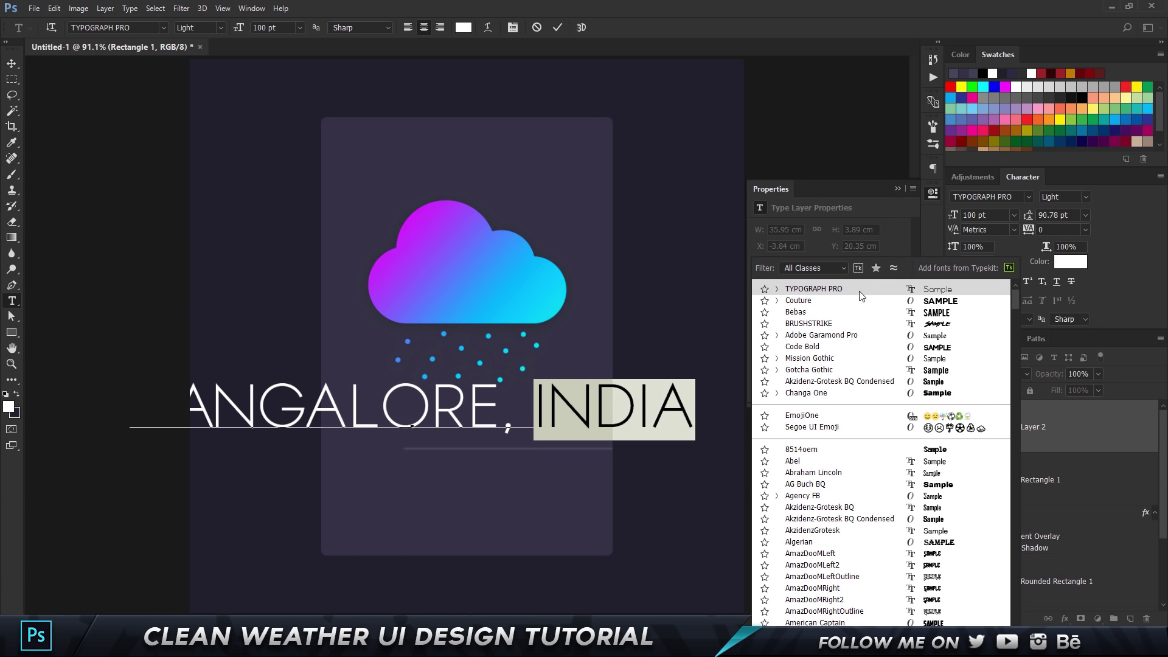
left_click(777, 289)
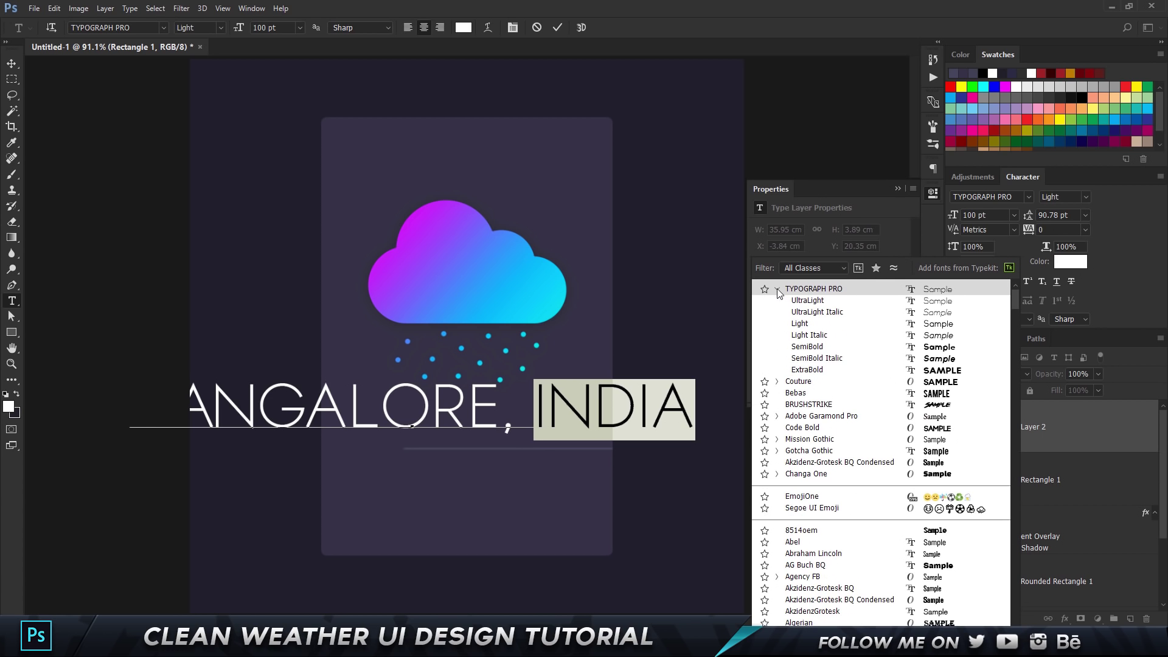
left_click(819, 346)
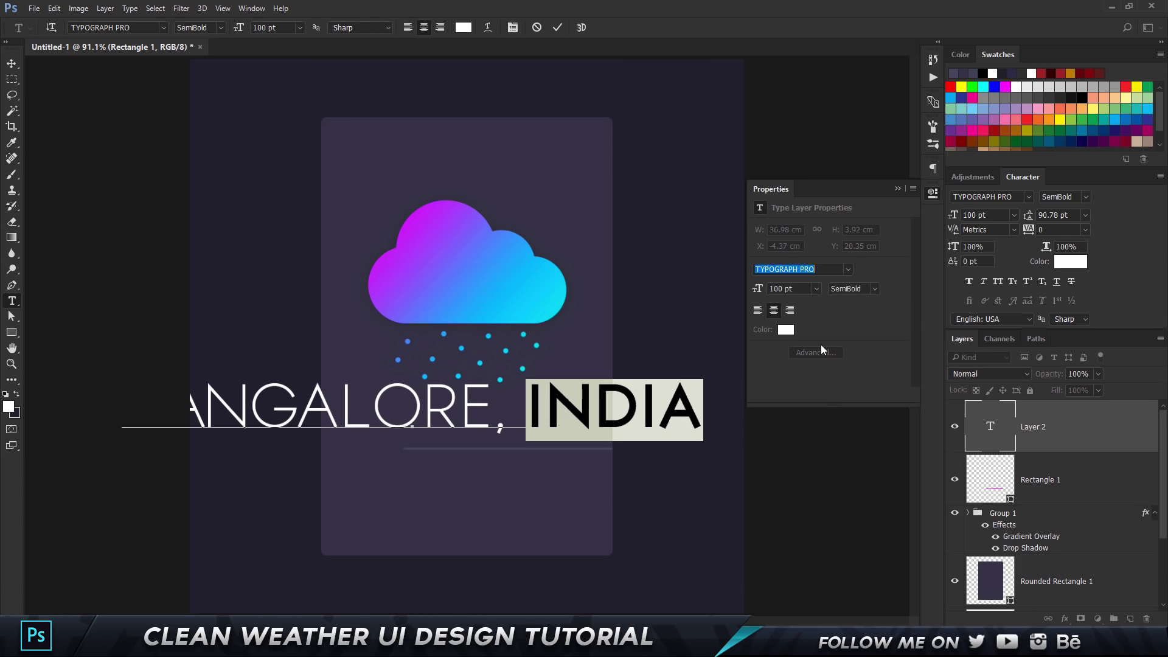
left_click(11, 63)
Step: Scale the label down to about 18 pt so it sits just above the line
key("ctrl+t")
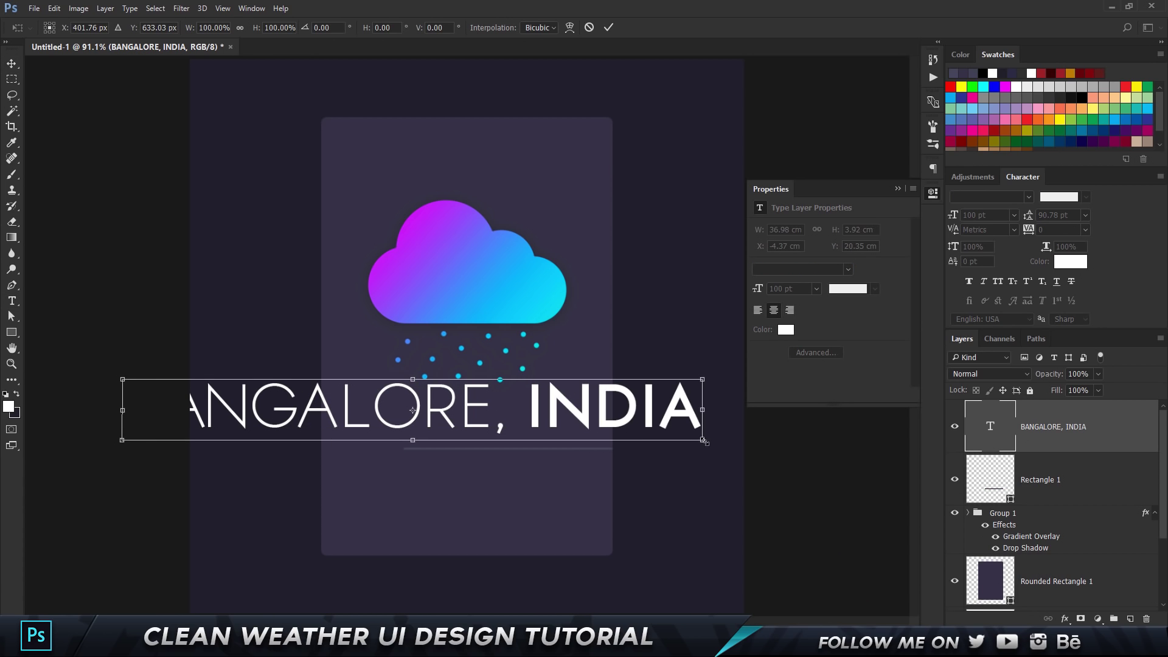
left_click_drag(703, 440, 514, 441)
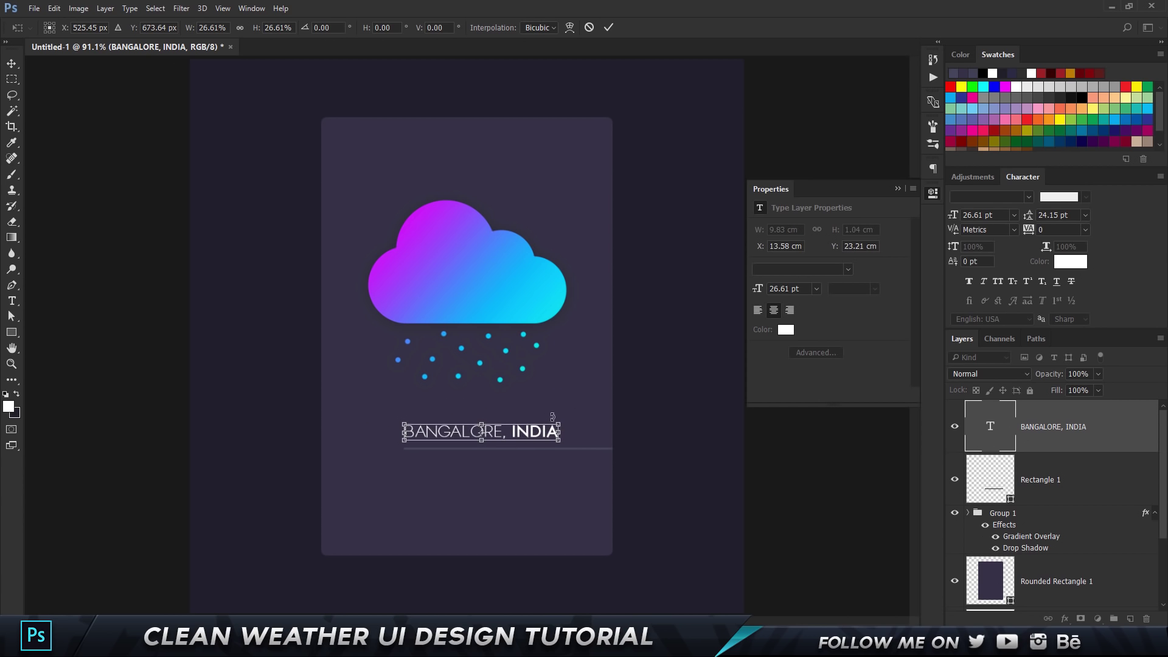
key("Return")
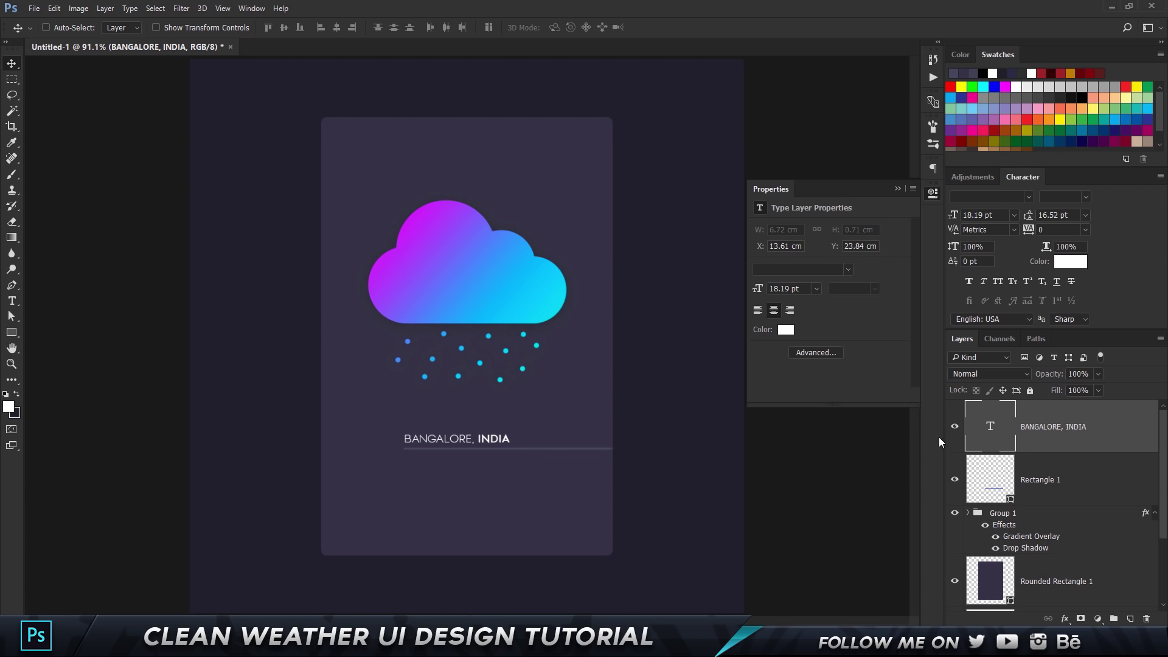
Step: Recolour the label text light grey d5d5d5
double_click(990, 420)
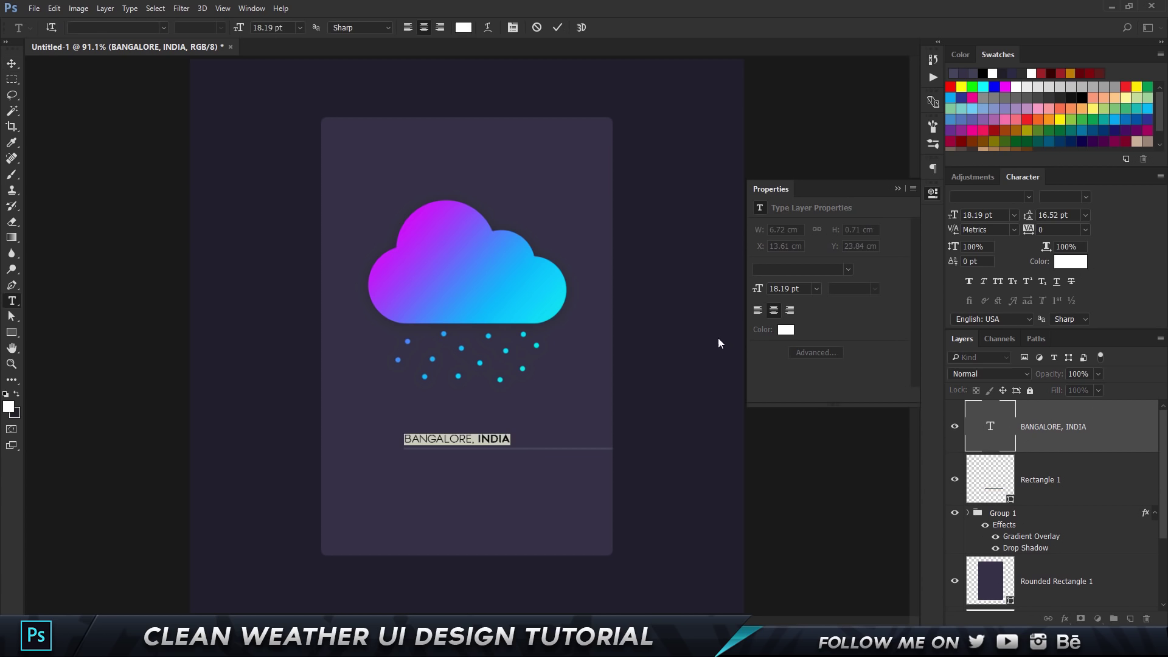
left_click(785, 329)
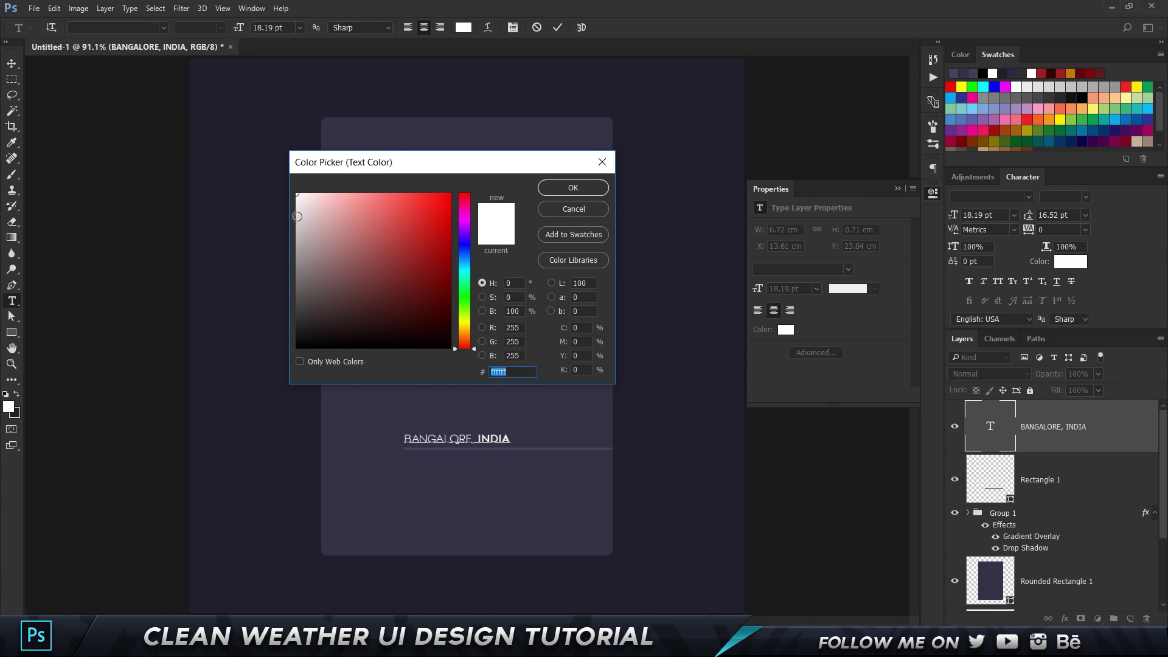
left_click_drag(295, 204, 296, 218)
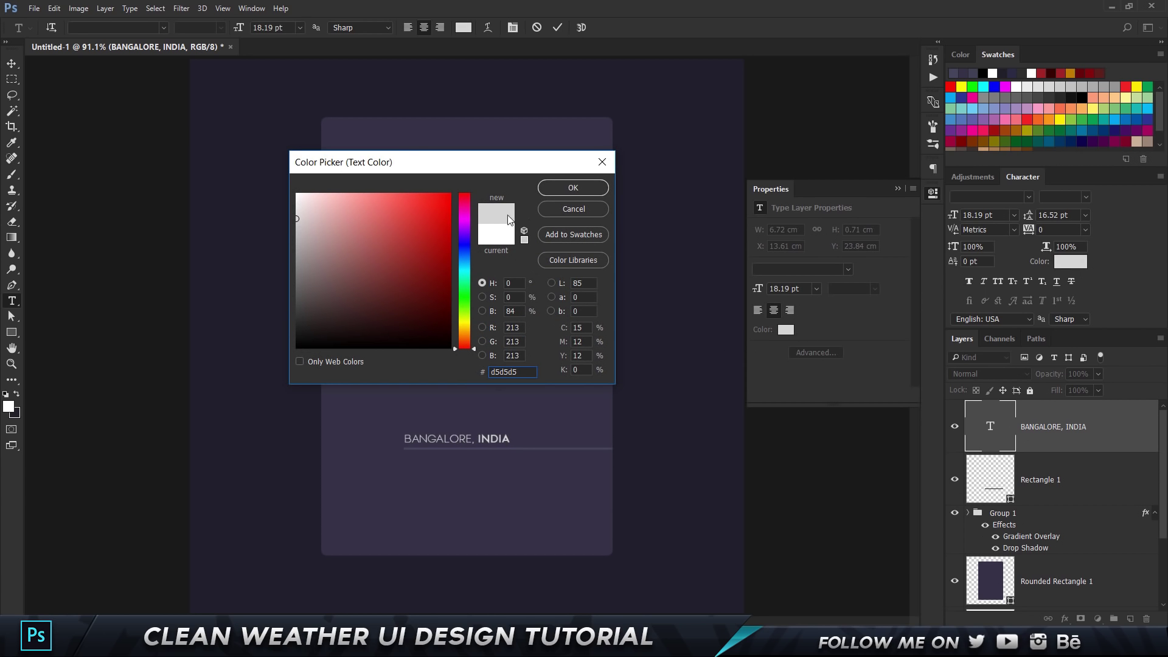
left_click(568, 189)
left_click(12, 63)
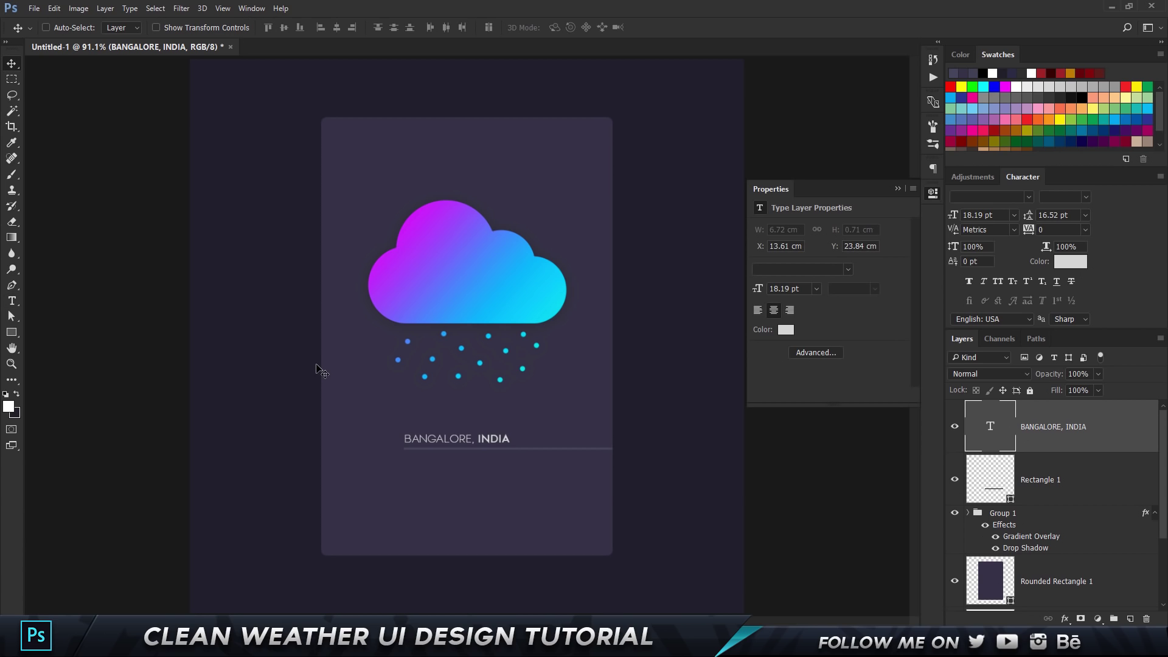
Step: Duplicate the city label below the line and replace its text with '20 C'
key("ctrl+j")
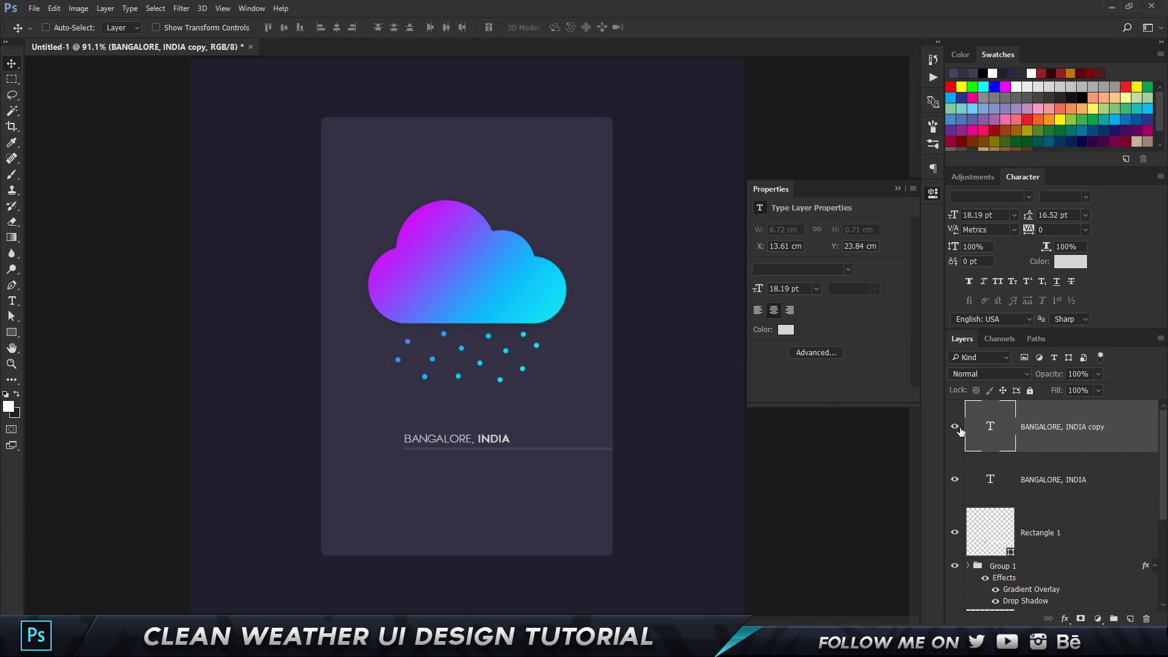
left_click_drag(477, 450, 476, 479)
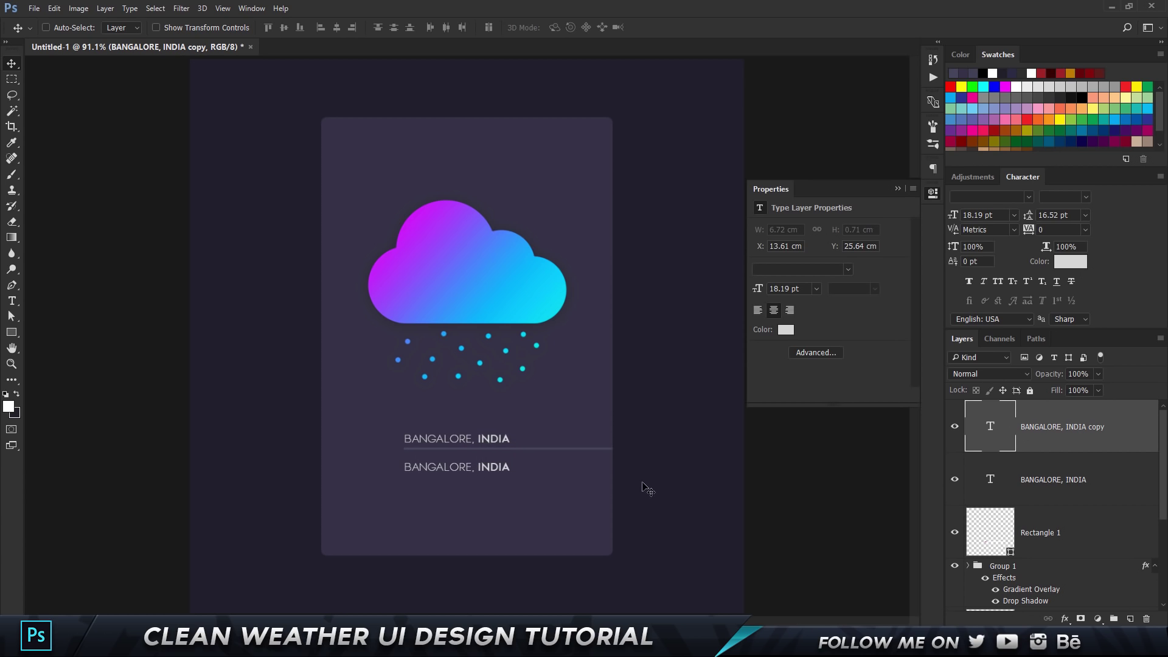
key("t")
left_click(503, 465)
key("ctrl+a")
key("ctrl+v")
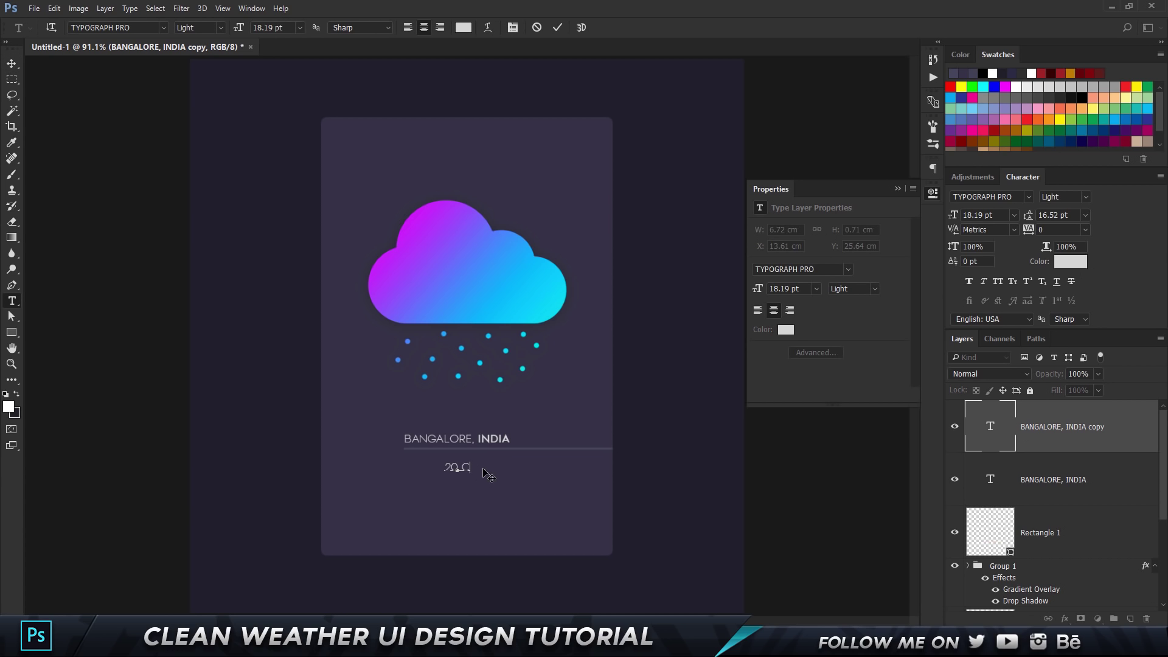
left_click(11, 63)
Step: Enlarge '20 C' to about 96 pt and align it under the slightly raised city label
key("ctrl+t")
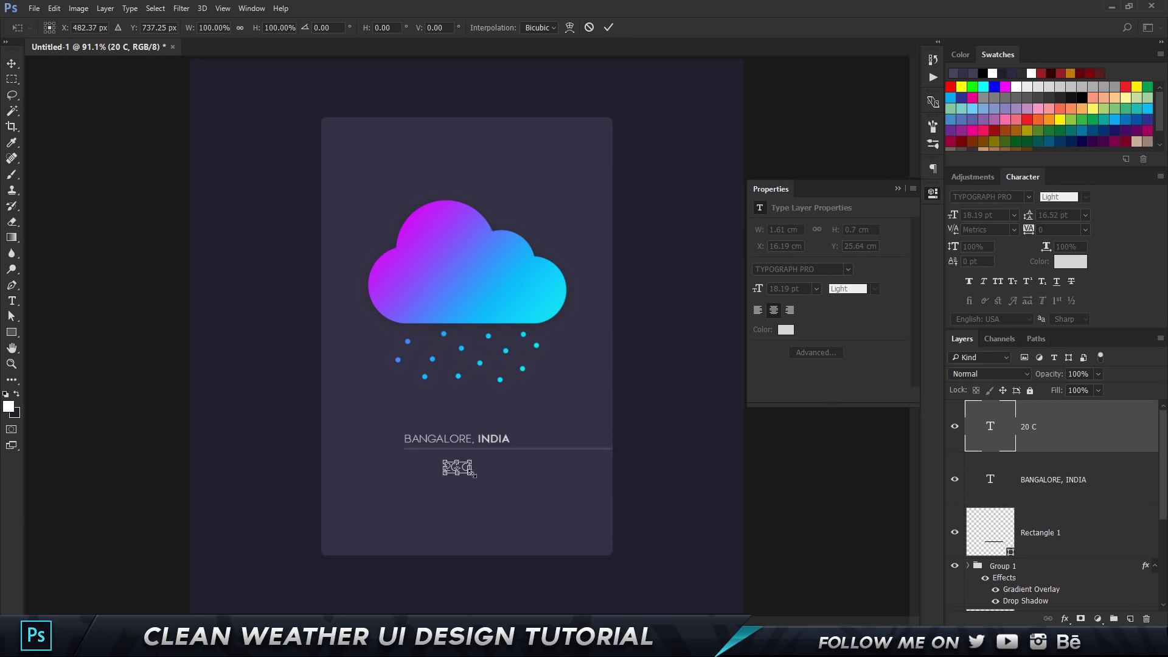
left_click_drag(473, 473, 558, 572)
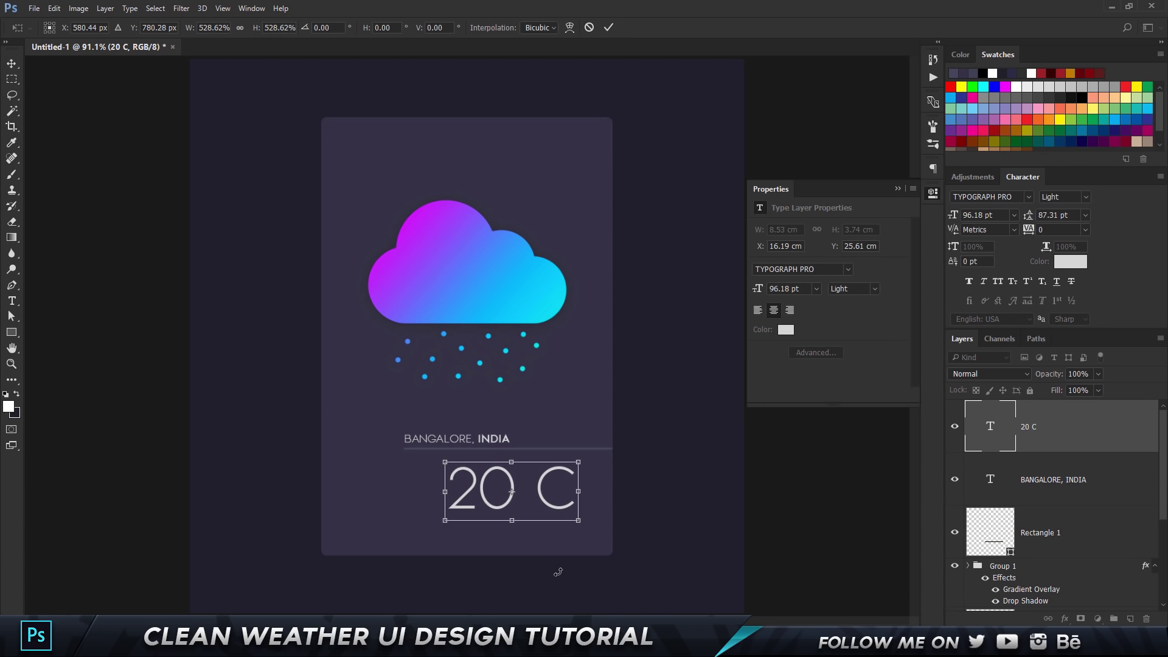
key("Return")
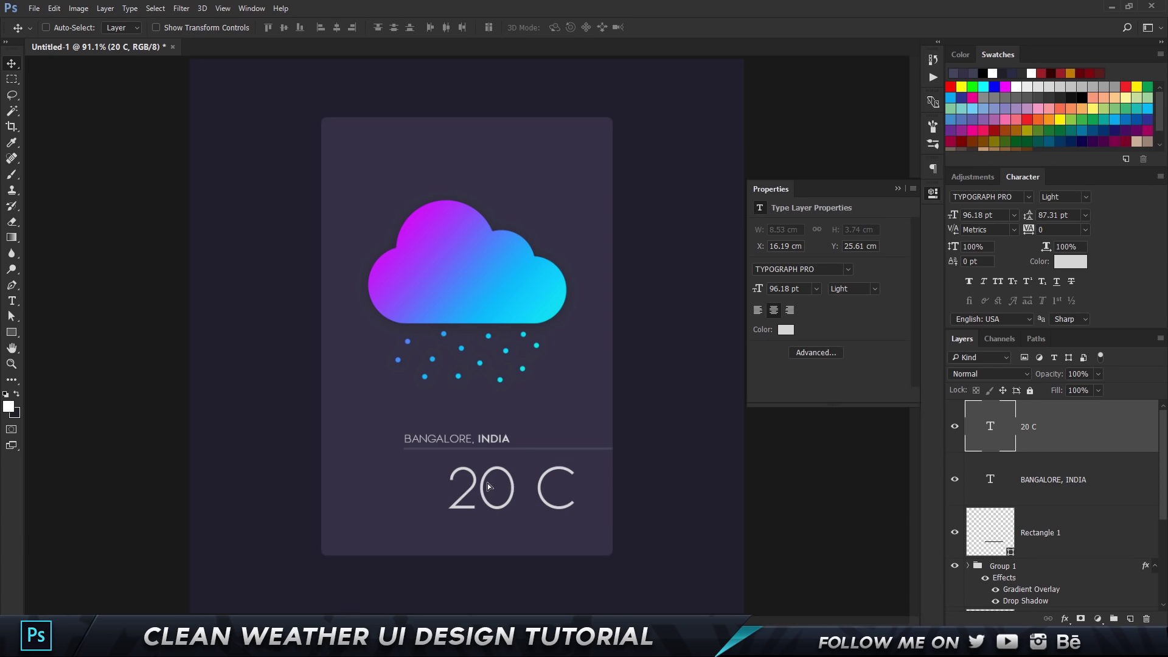
mouse_move(488, 486)
left_mouse_down()
mouse_move(443, 484)
mouse_move(487, 483)
left_mouse_up()
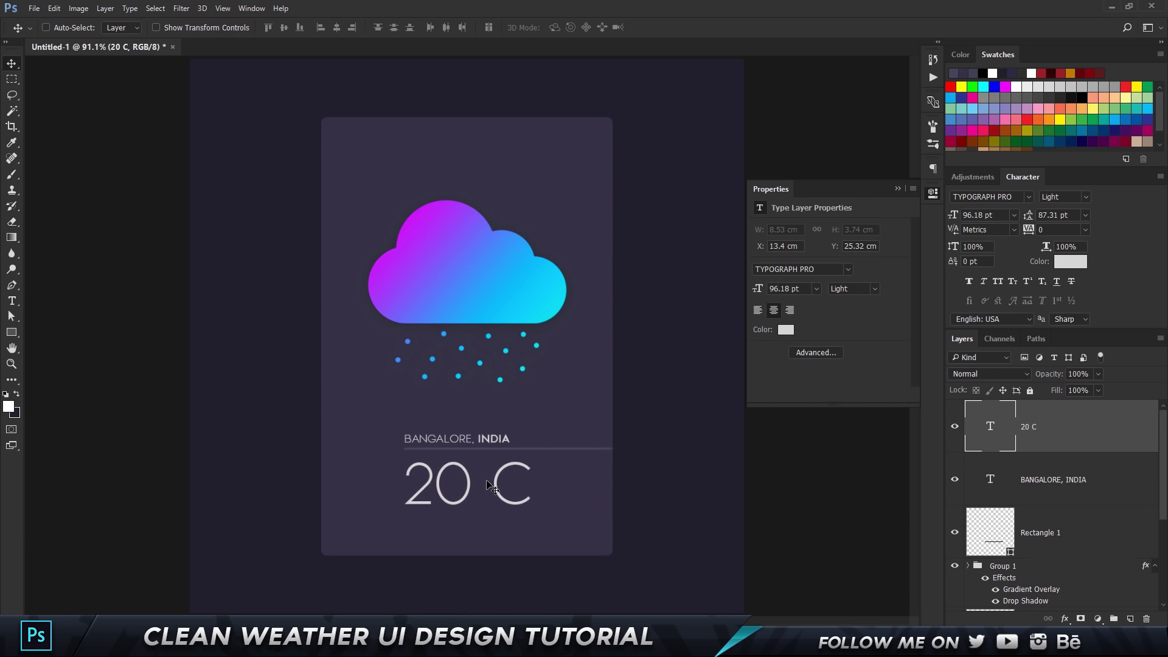
key("Up")
key("Up")
key("Up")
key("Up")
key("Up")
key("Up")
key("Up")
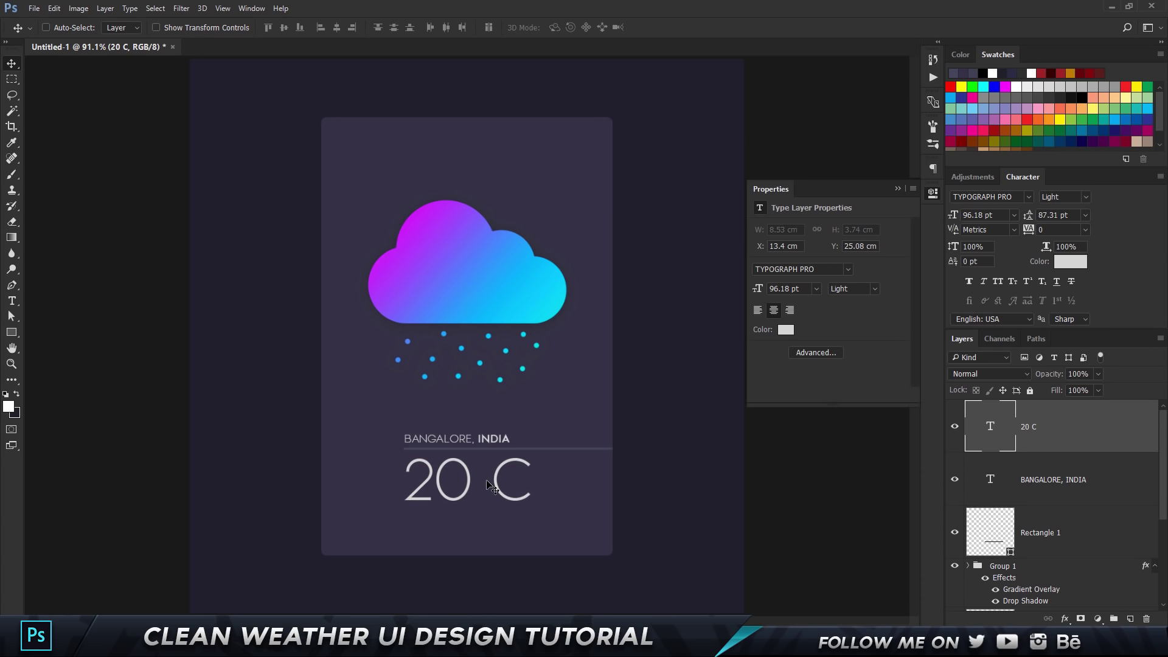
key("Down")
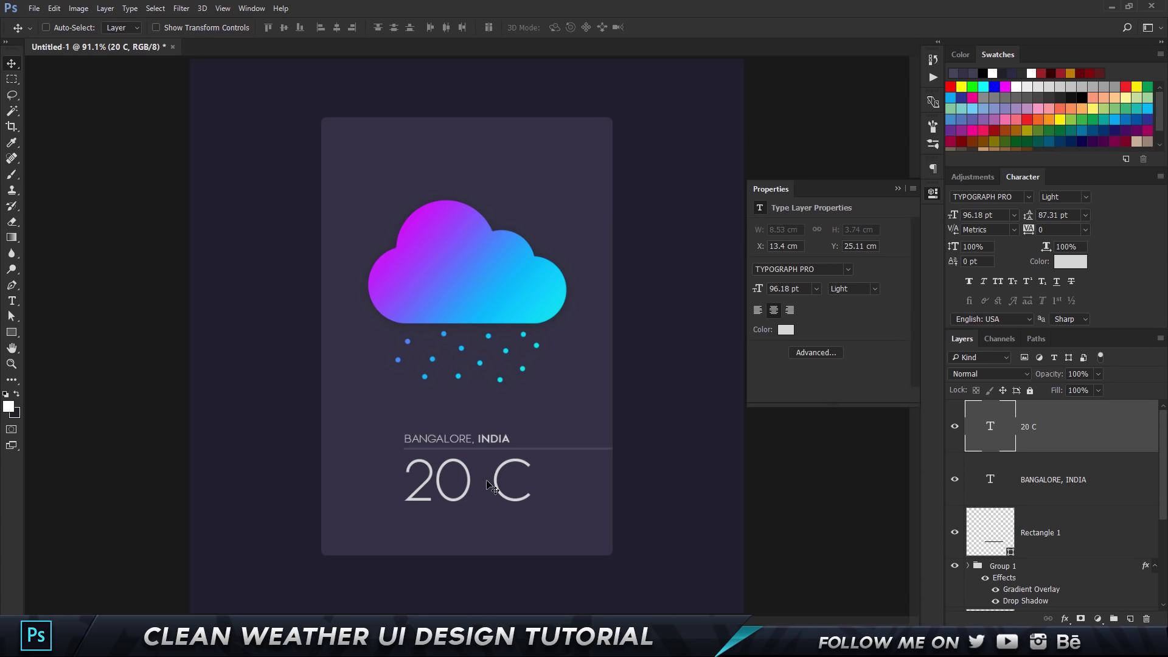
key("Up")
key("Up")
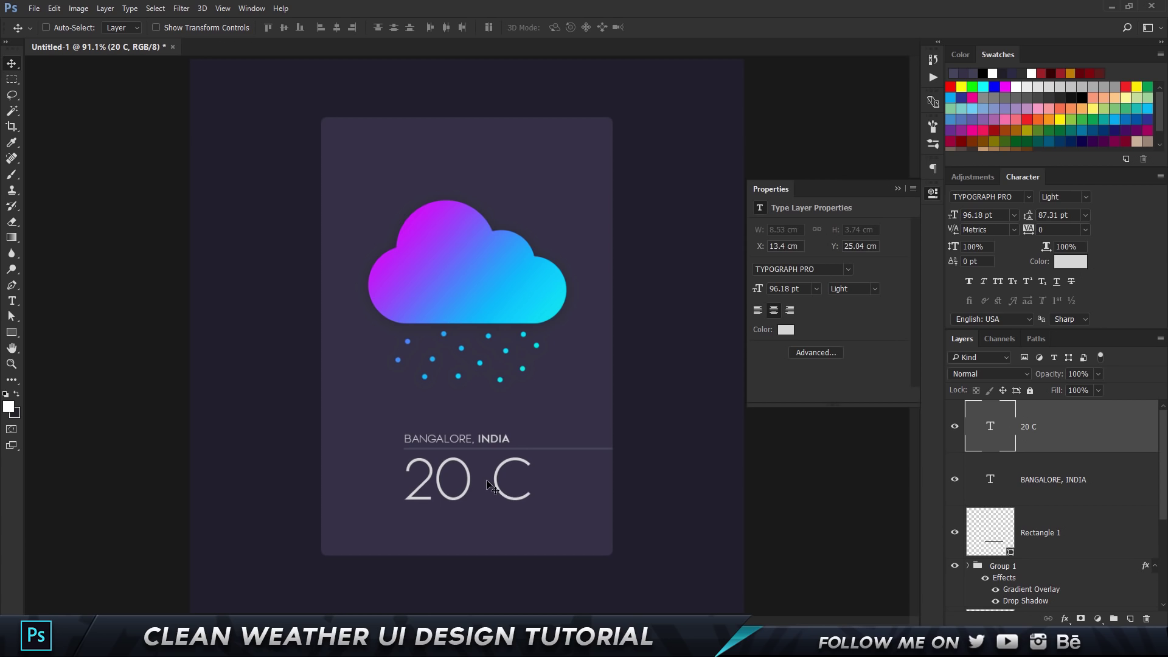
left_click(1037, 471)
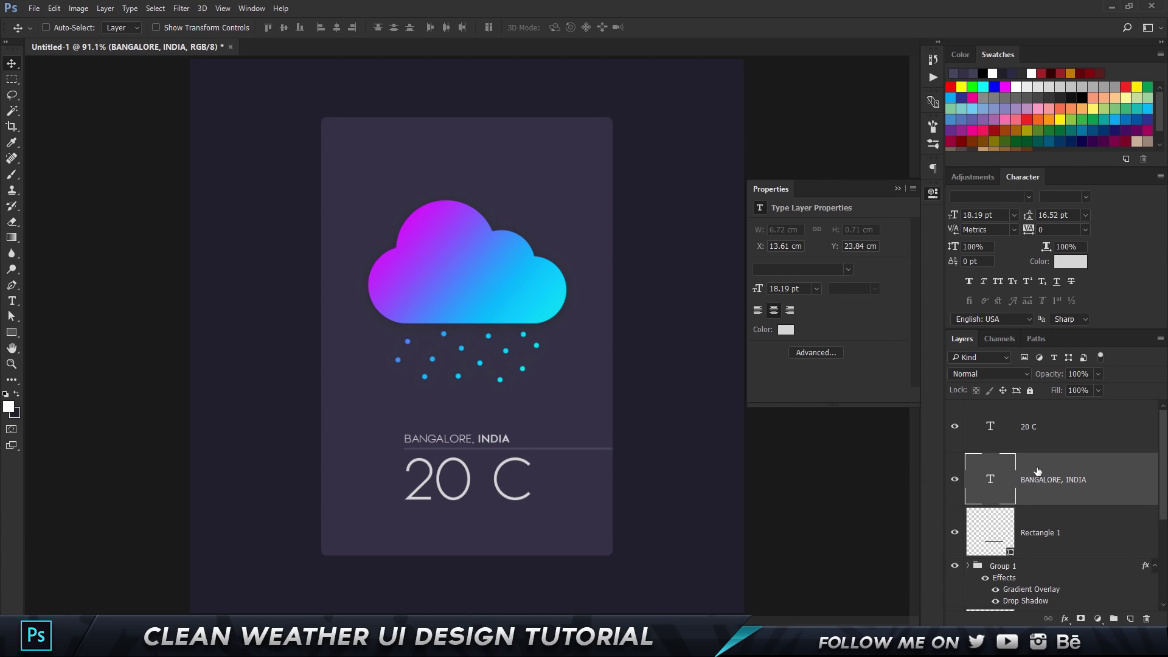
key("Up")
key("Up")
key("Up")
key("Up")
key("Up")
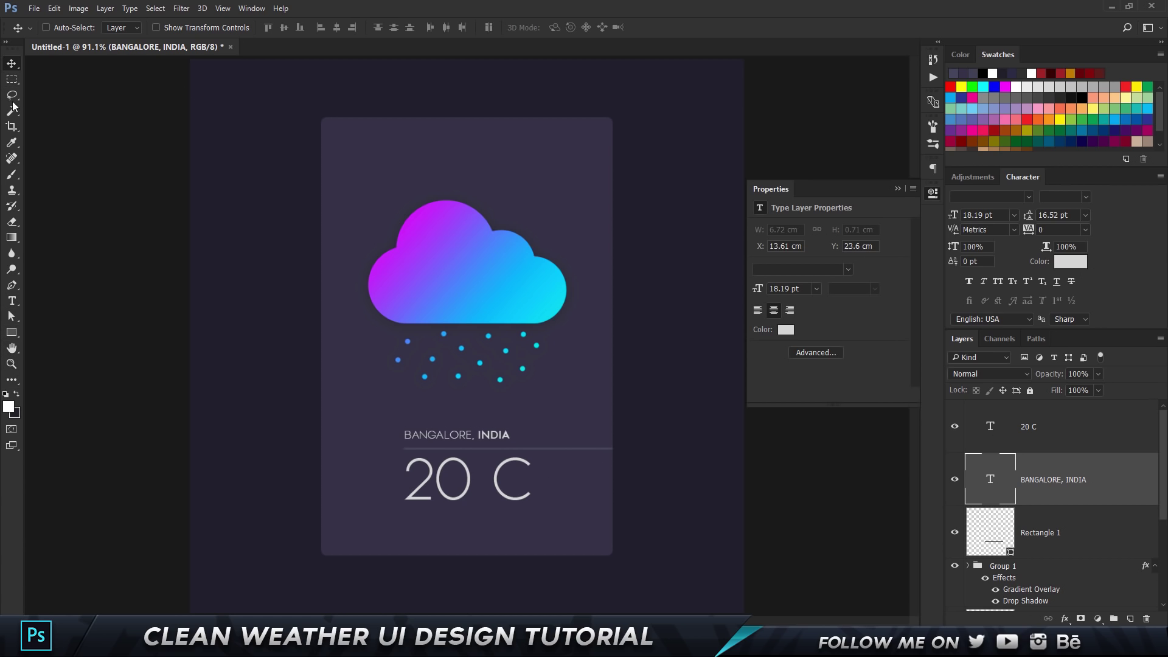
Step: Add a new text layer containing the letter O
key("t")
left_click(331, 336)
type("O")
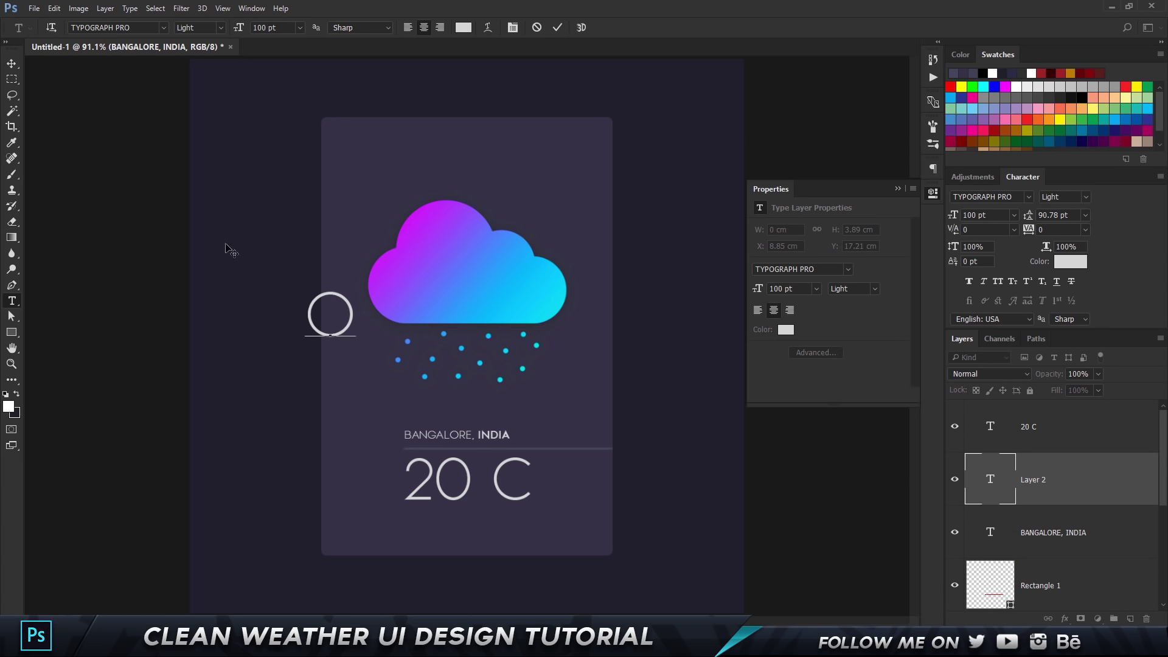
left_click(12, 63)
Step: Shrink the O to a small ring and nudge it into the degree position beside 20
key("ctrl+t")
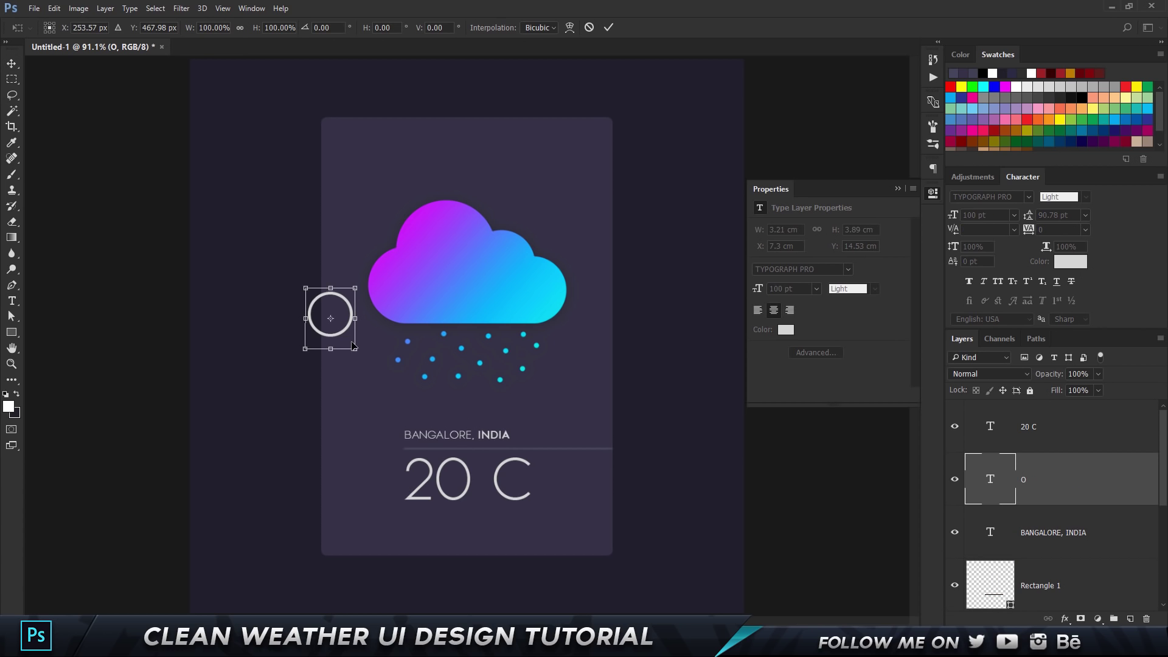
left_click_drag(350, 339, 480, 464)
key("Return")
key("Down")
key("Down")
key("Down")
key("Left")
key("Left")
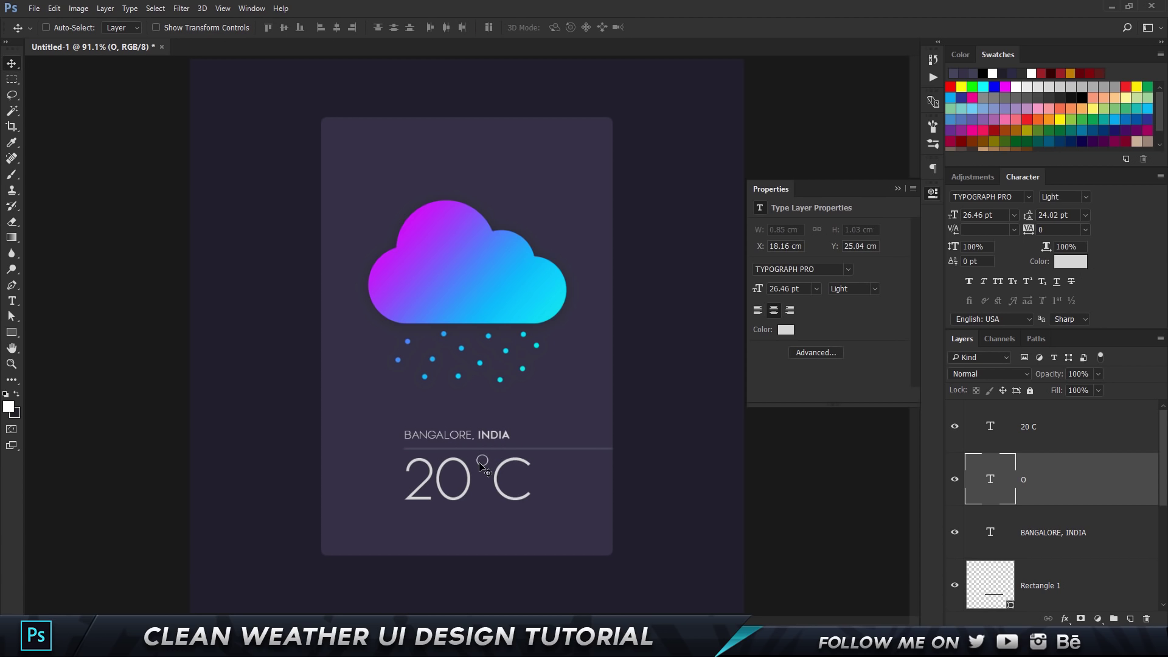
key("Left")
key("Left")
Step: Duplicate the BANGALORE, INDIA layer and move the copy below 20°C
left_click(1031, 424)
left_click(1061, 543)
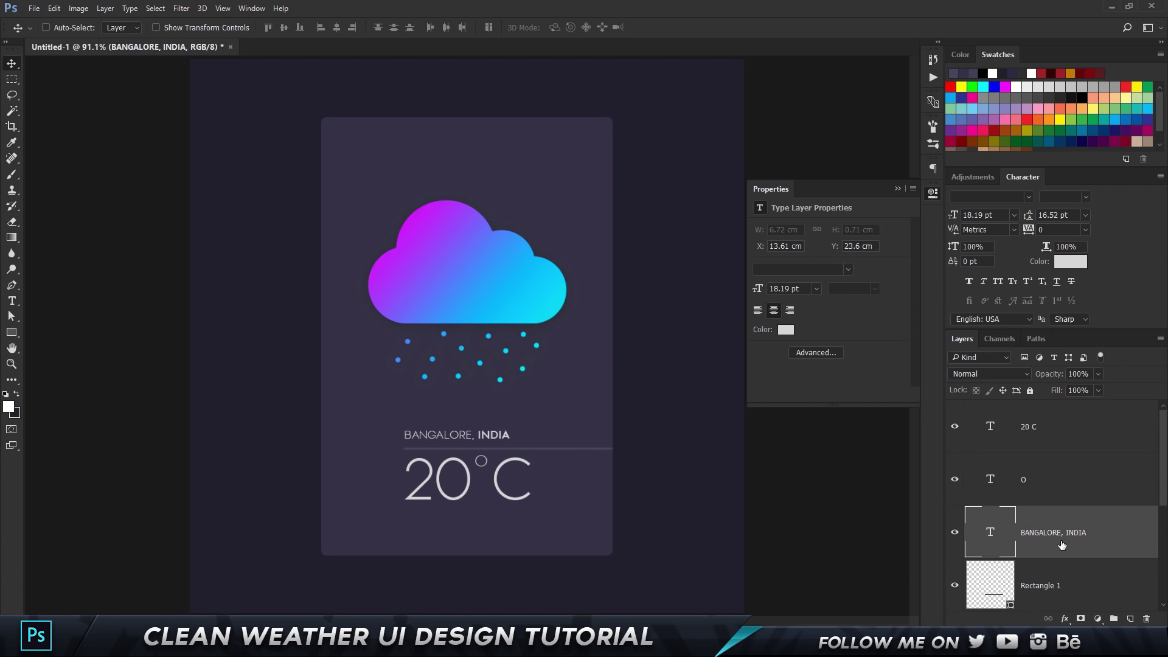
key("ctrl+j")
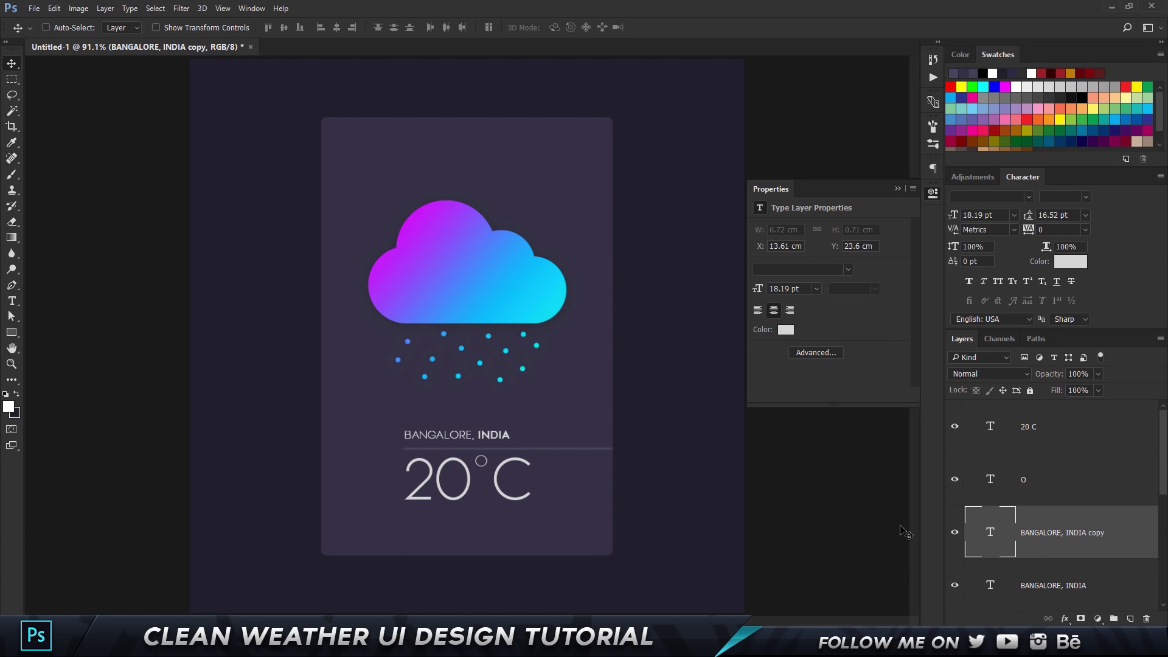
left_click_drag(465, 439, 466, 525)
Step: Retype the copy as '28th May, 2017 | 8:15 PM' and nudge it into alignment
double_click(991, 527)
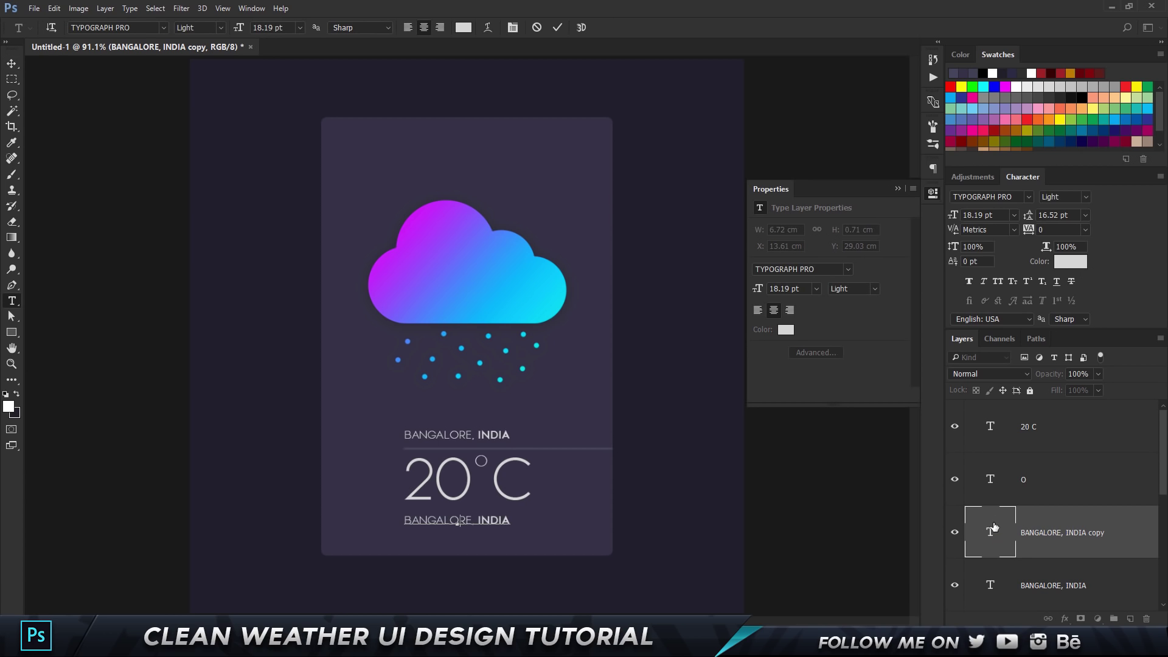
type("28th ")
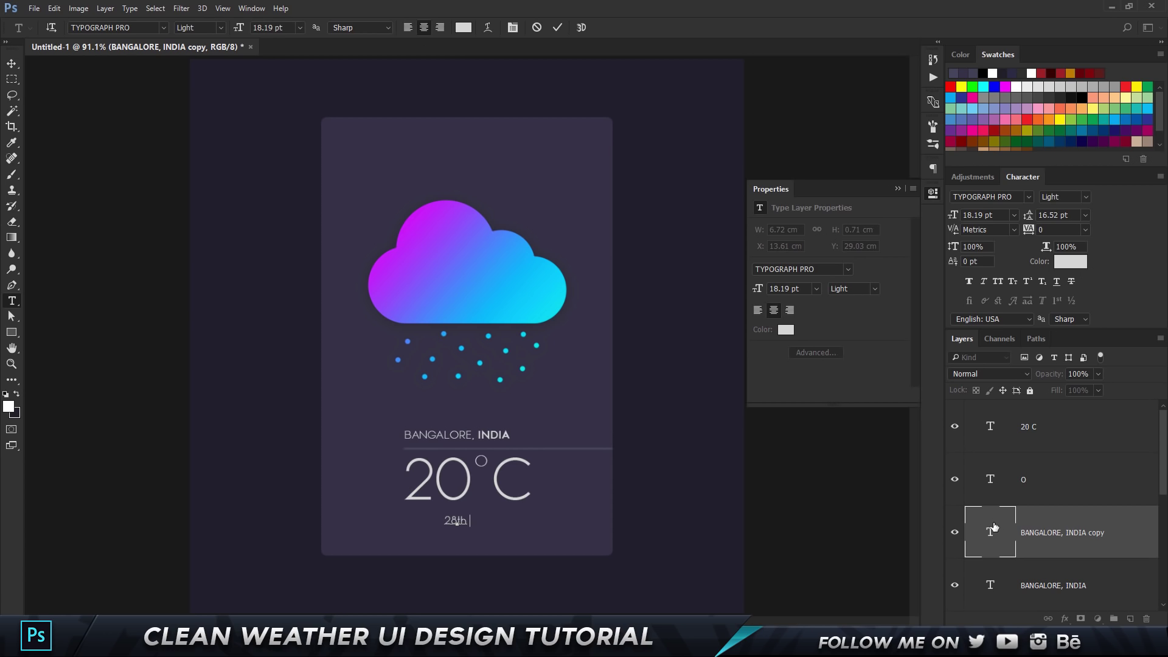
type("May, 2017 |")
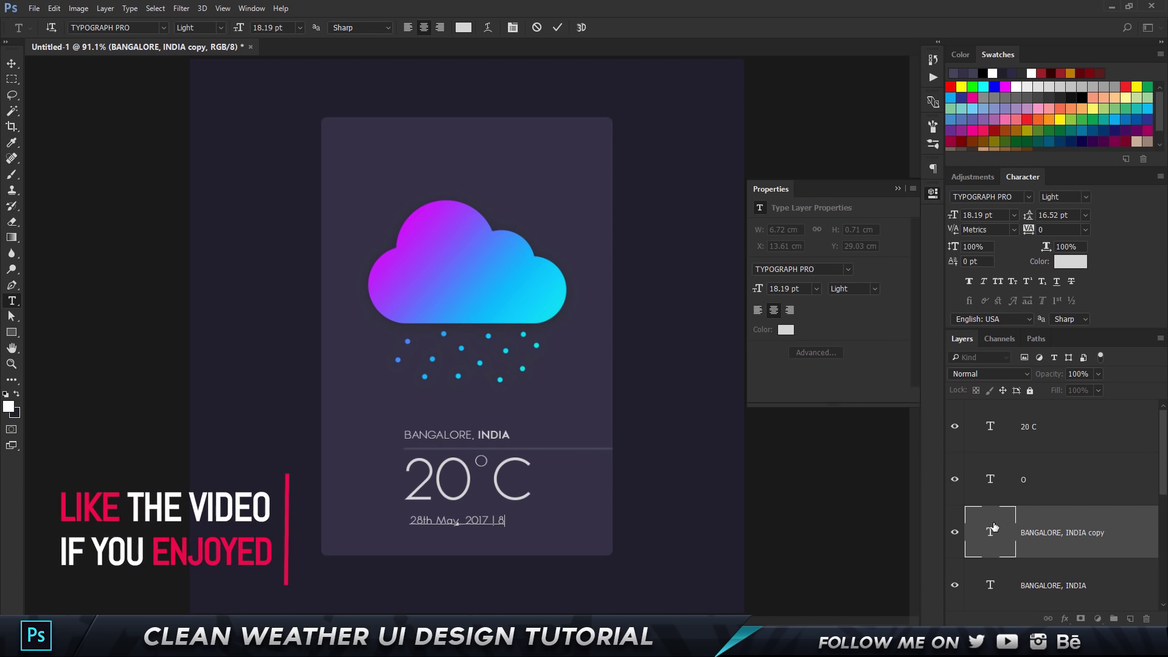
type("8:15 PM")
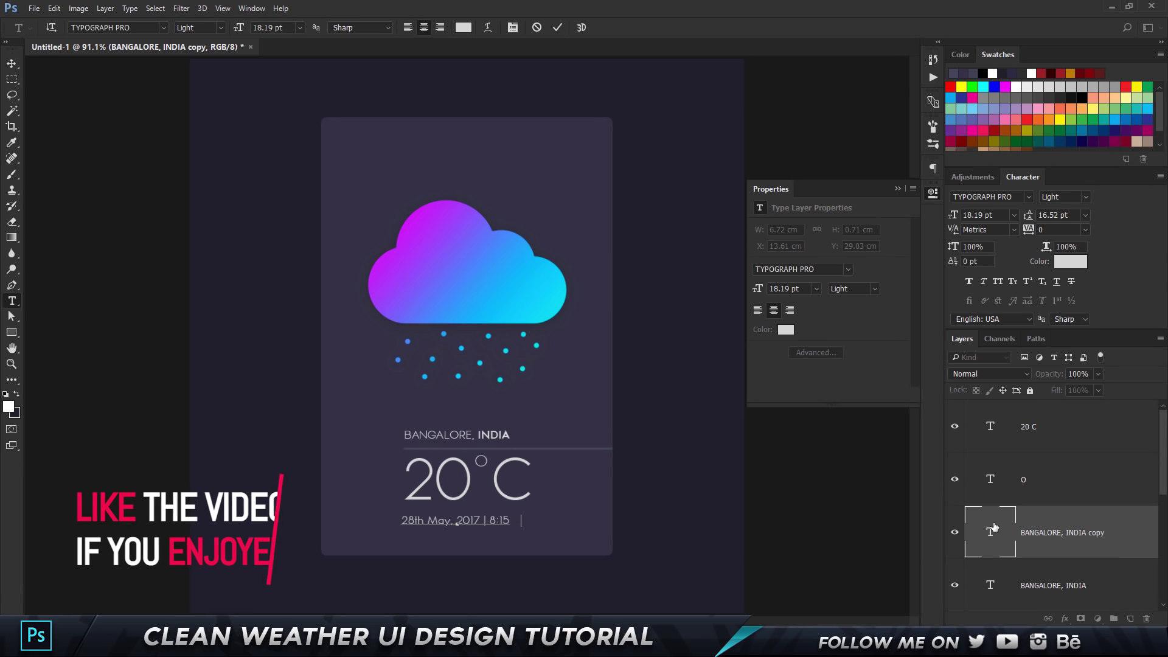
left_click(12, 62)
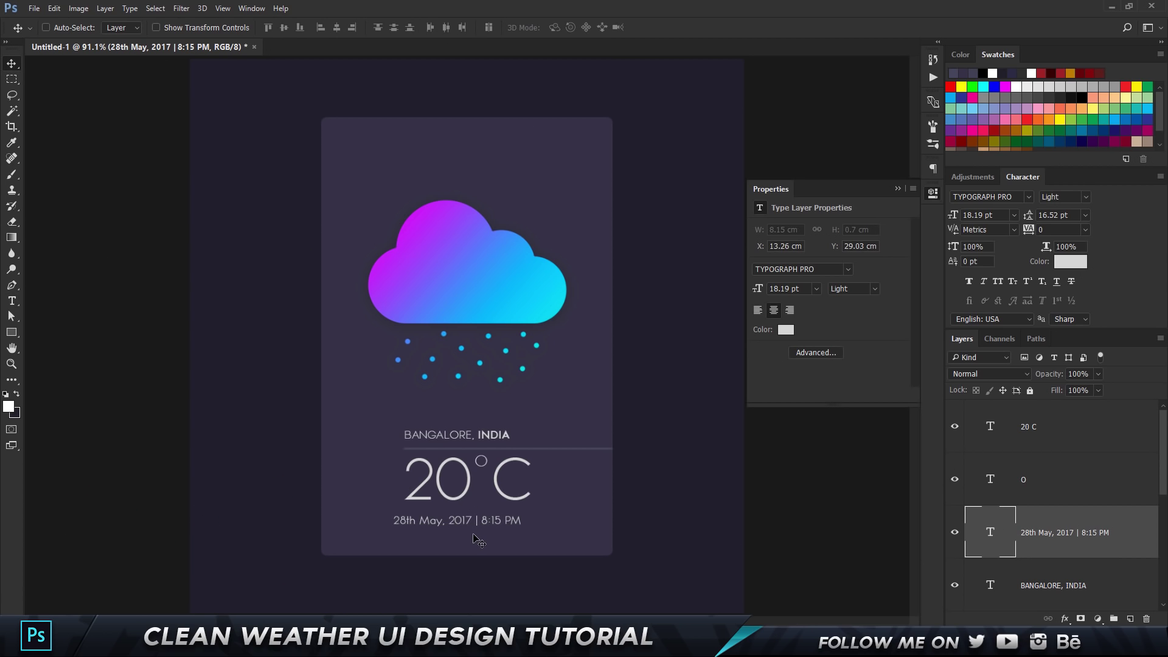
key("shift+Right")
key("shift+Right")
key("Up")
key("Up")
key("Up")
key("Up")
key("Up")
key("Up")
key("Up")
key("Up")
key("Up")
key("Up")
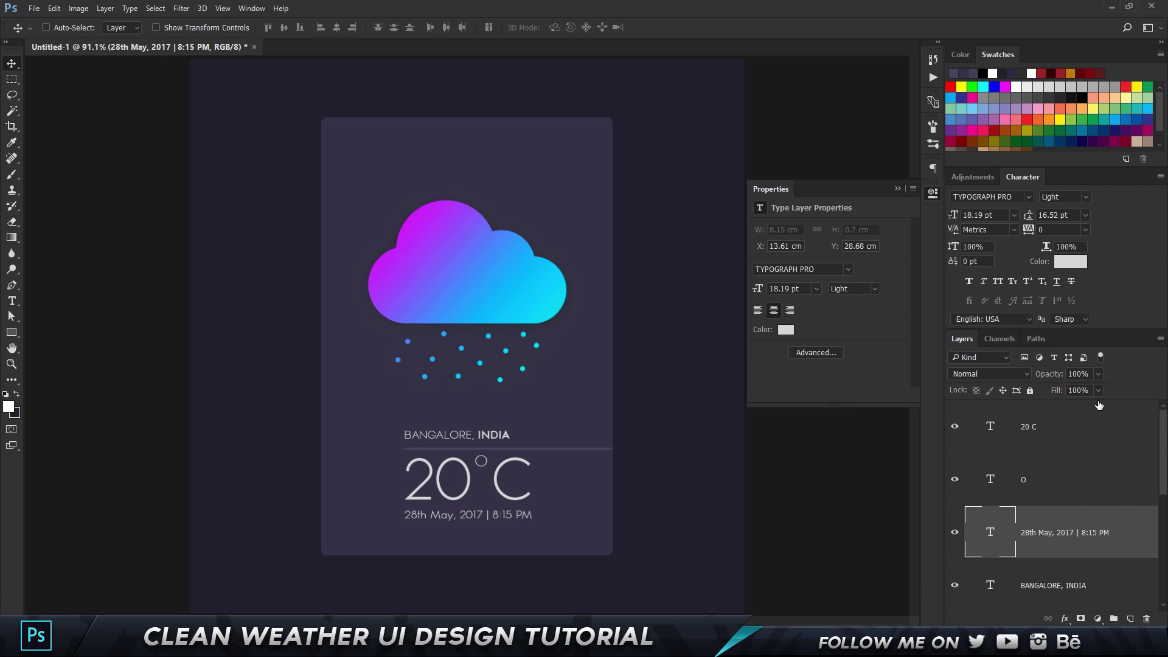
key("alt+bracketleft")
key("alt+bracketleft")
Step: Change the divider line copy's fill to green
left_click(764, 264)
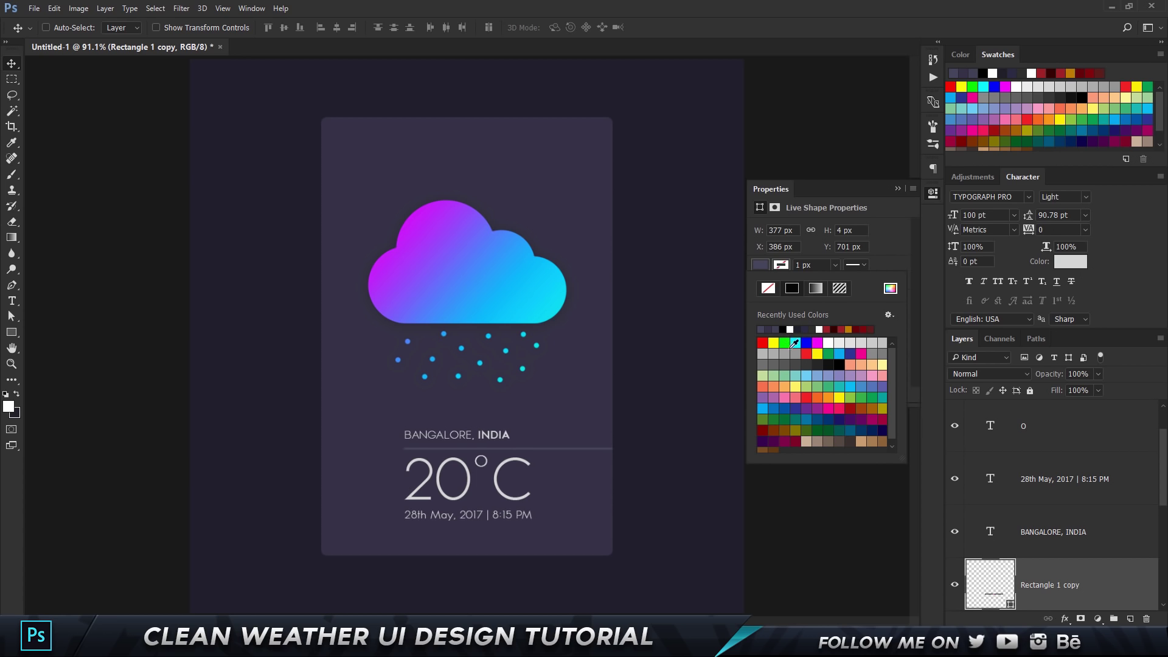
left_click(863, 399)
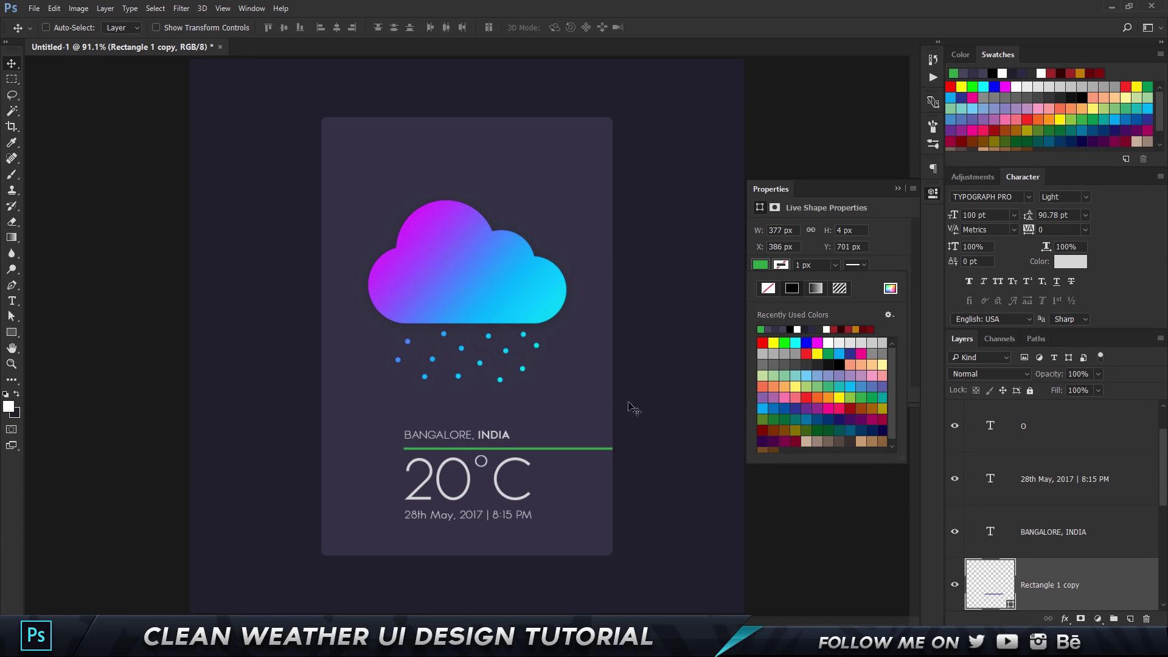
left_click(675, 429)
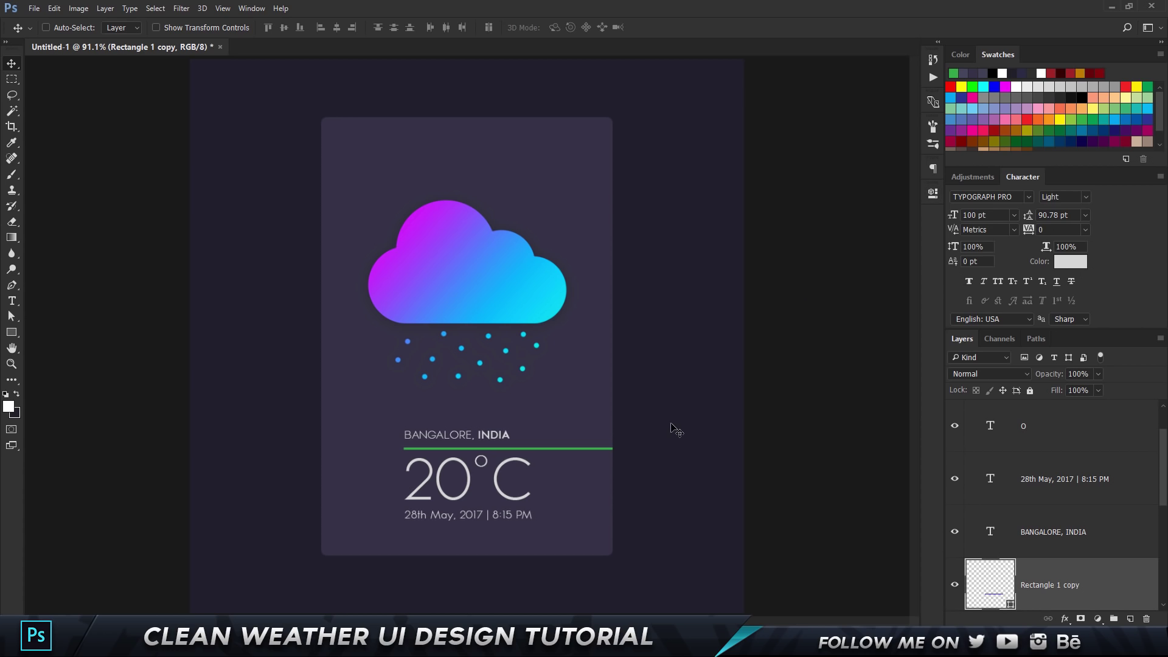
Step: Shorten the green line to a short progress section and place the green dot at its end
key("ctrl+t")
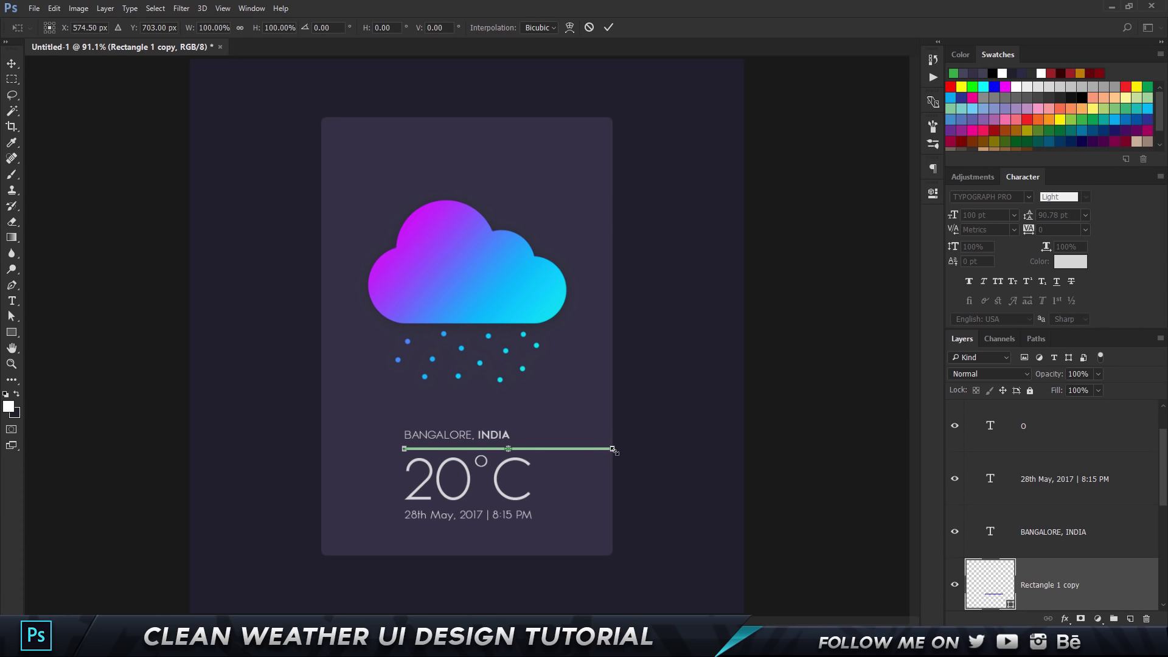
scroll(615, 462, "up", 2)
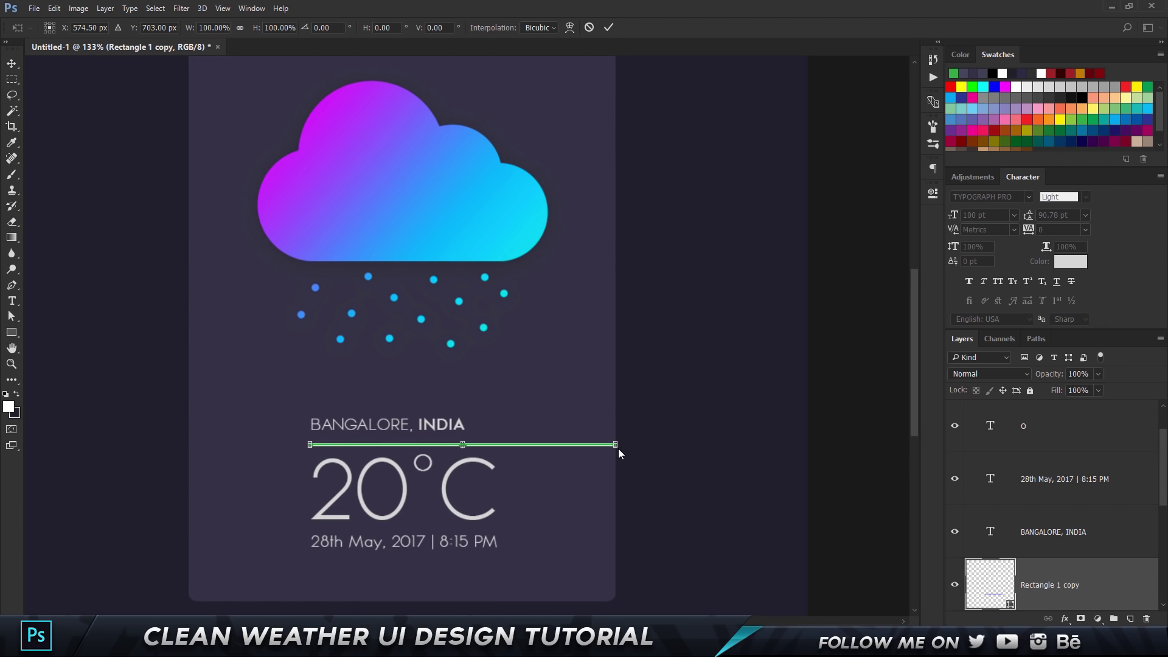
left_click_drag(613, 445, 377, 447)
key("ctrl+z")
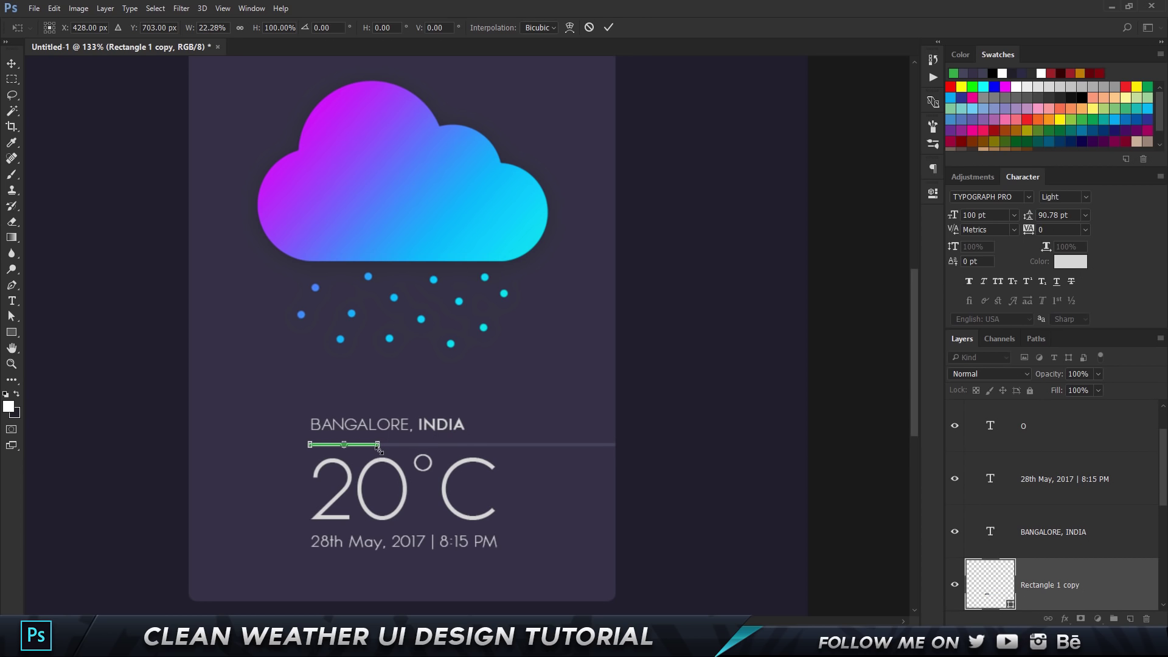
key("Return")
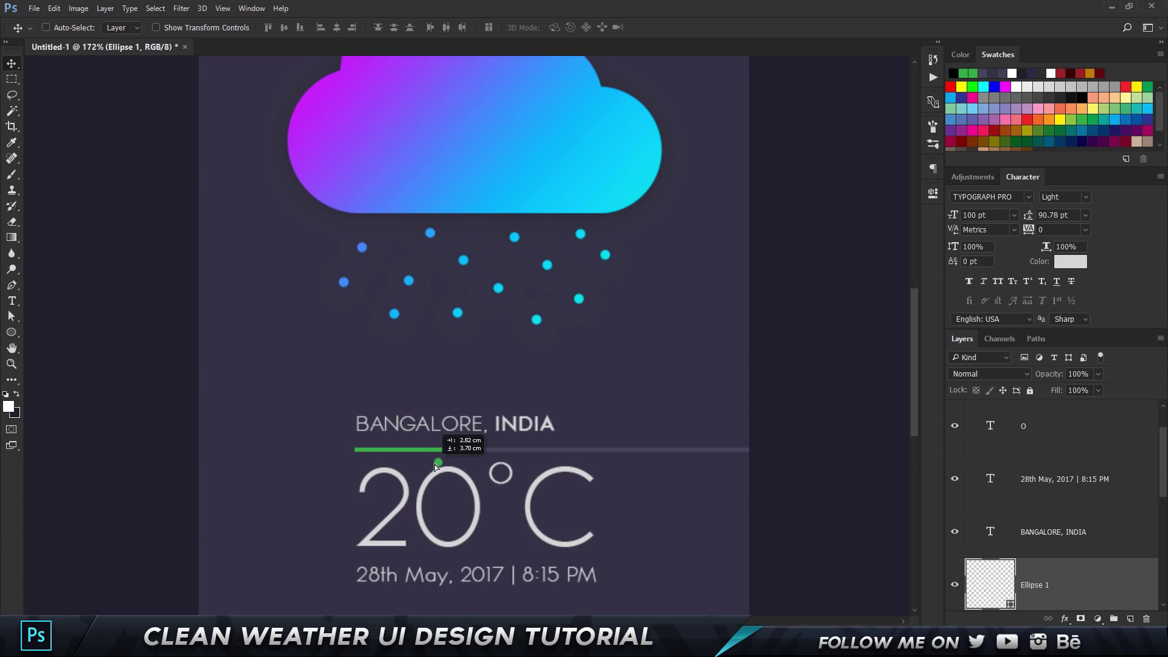
left_click_drag(434, 465, 441, 451)
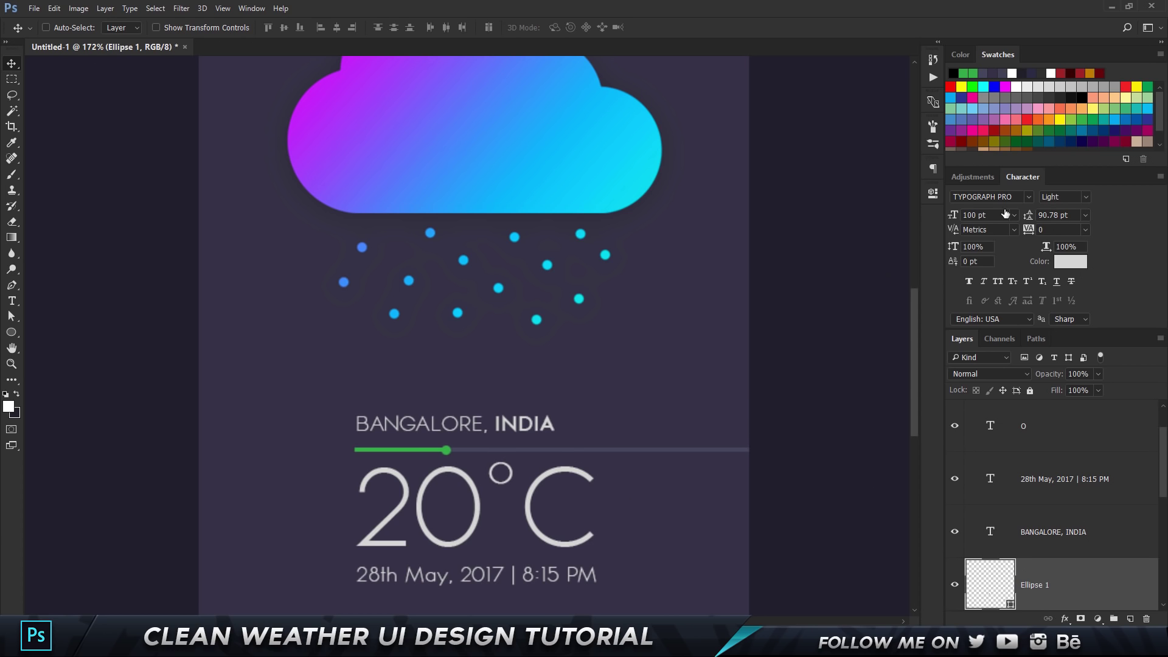
Step: Add an Outer Glow to the dot, trying Overlay blend, 100% opacity and 2 px size
double_click(1104, 584)
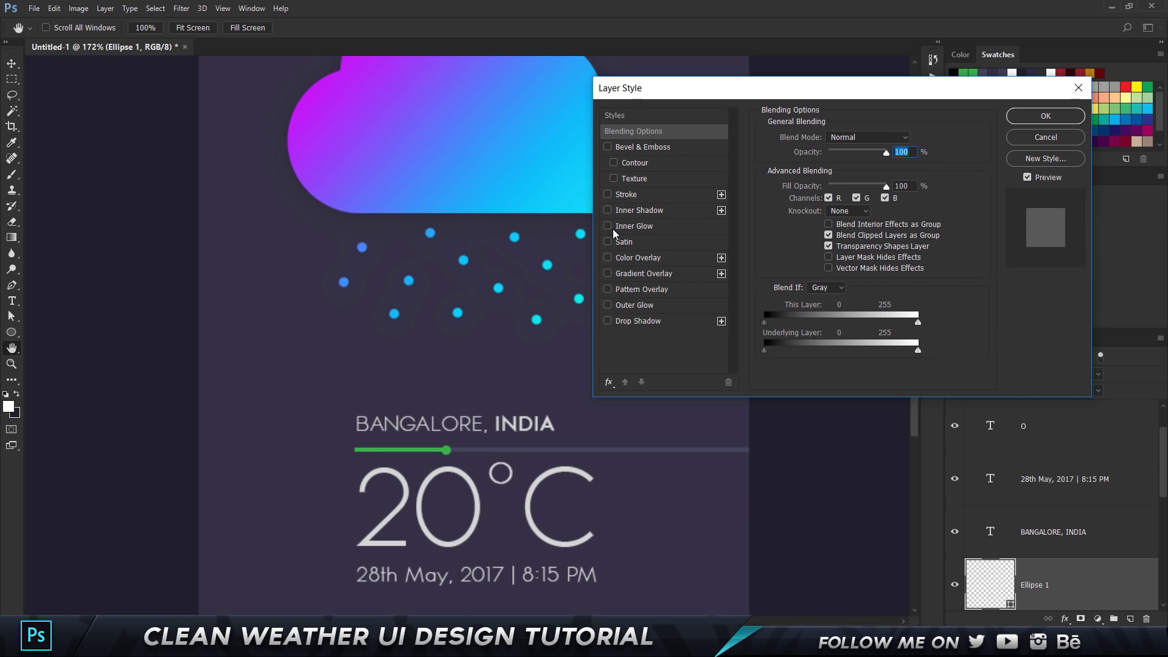
left_click(624, 306)
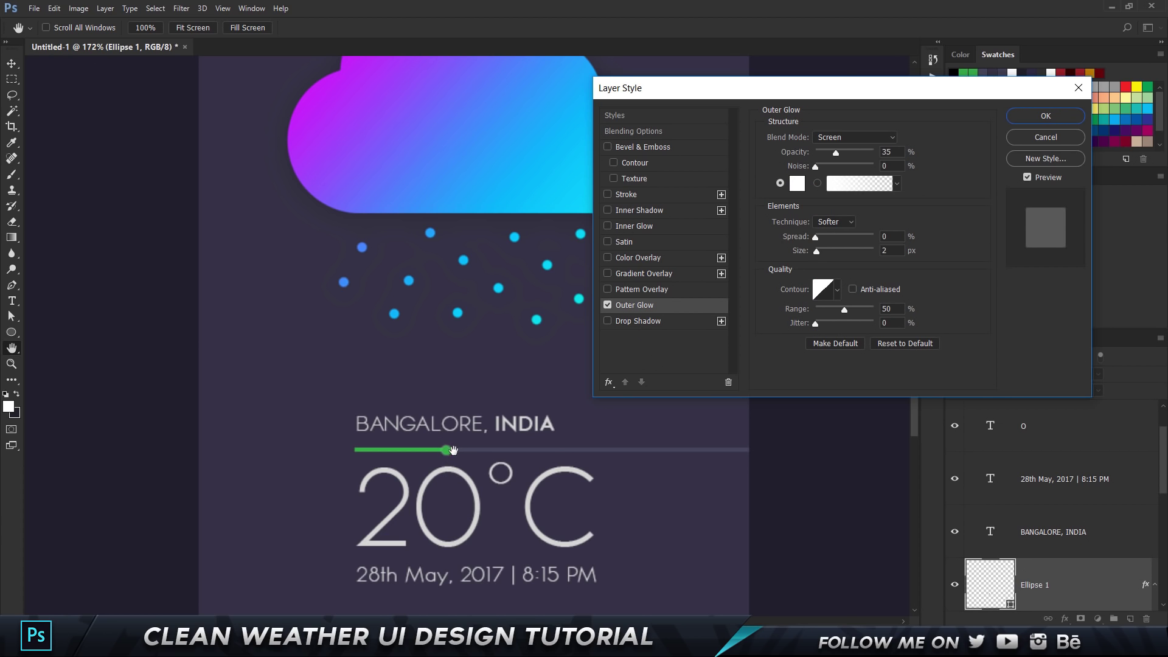
scroll(441, 445, "up", 2)
left_click(839, 136)
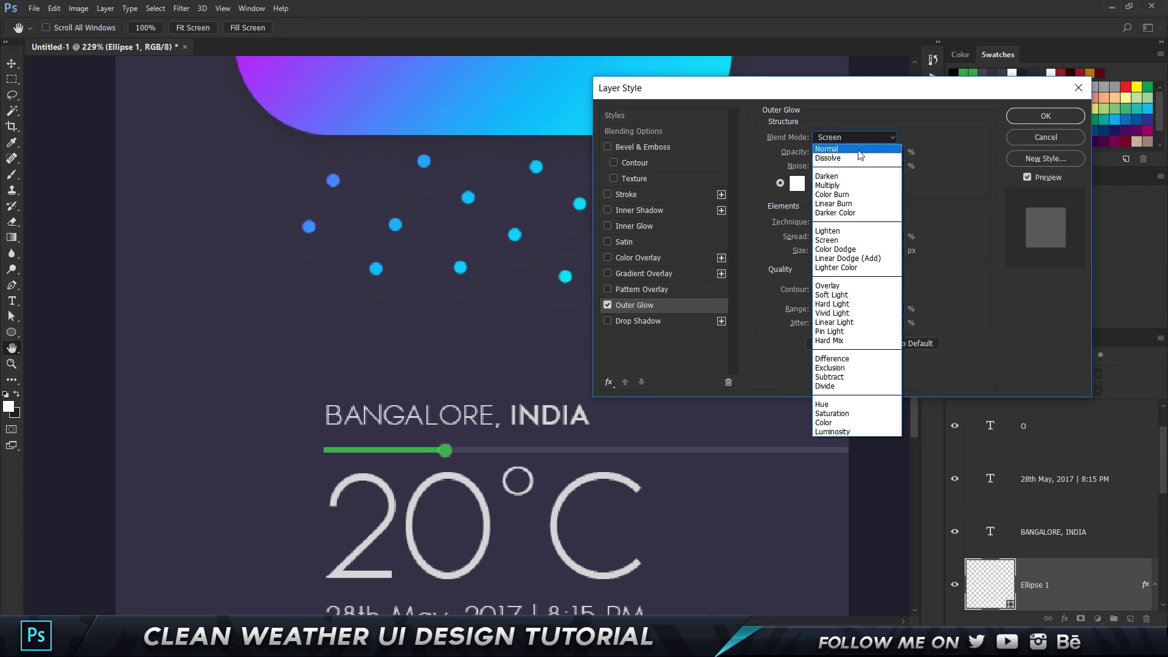
left_click(852, 286)
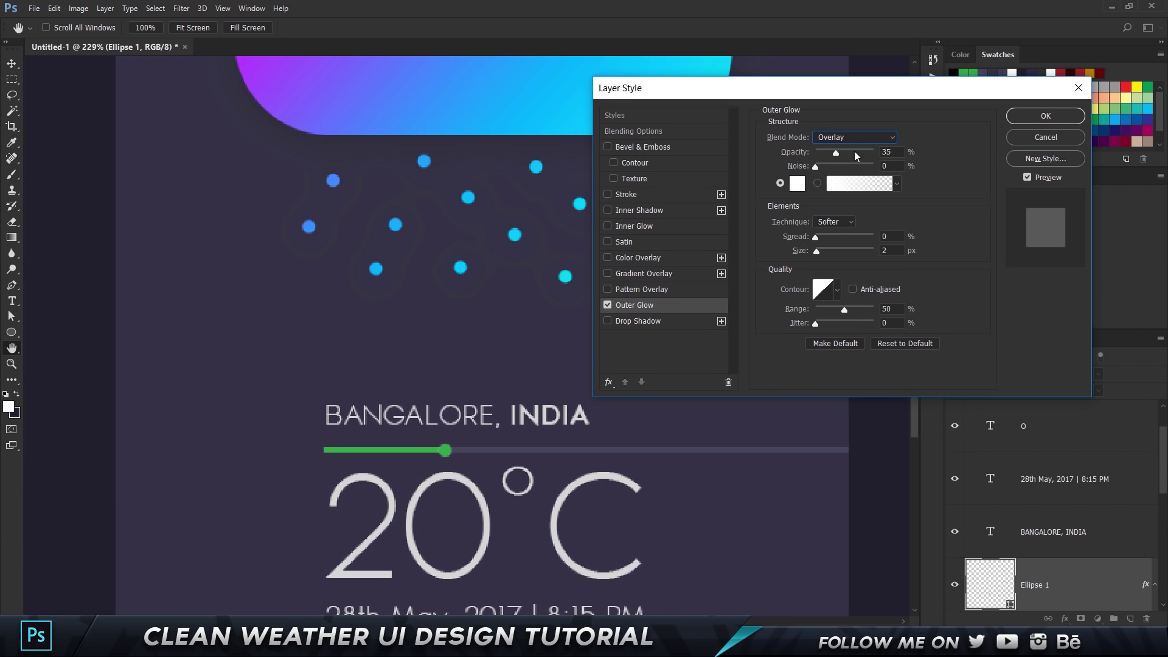
left_click_drag(854, 151, 960, 163)
mouse_move(815, 252)
left_mouse_down()
mouse_move(830, 250)
mouse_move(815, 251)
left_mouse_up()
left_click_drag(817, 252, 787, 253)
key("Up")
key("Up")
Step: Set the glow colour to pure green with Normal blend mode and apply it
left_click(796, 183)
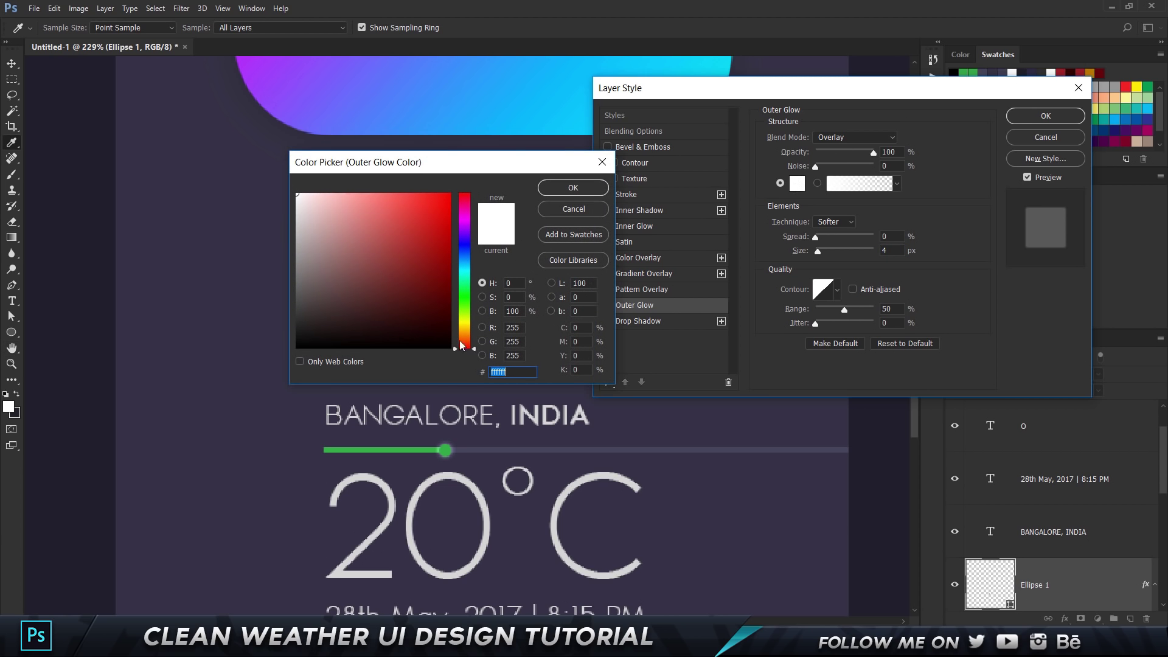
left_click(464, 298)
left_click_drag(437, 254, 450, 193)
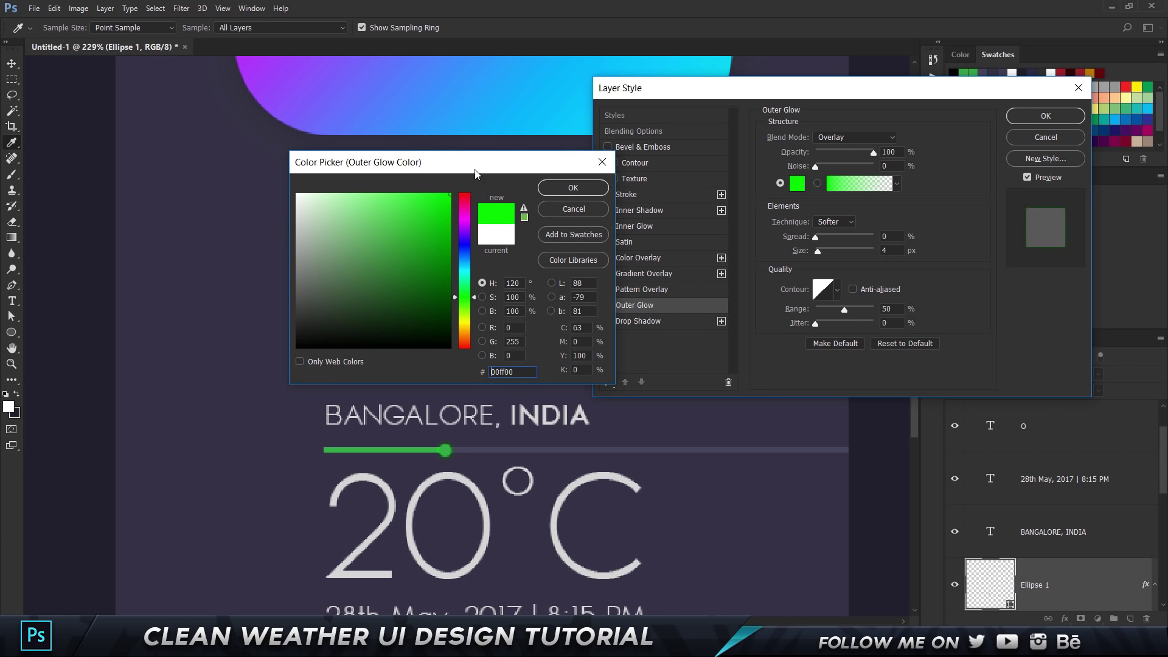
left_click(562, 185)
left_click(858, 137)
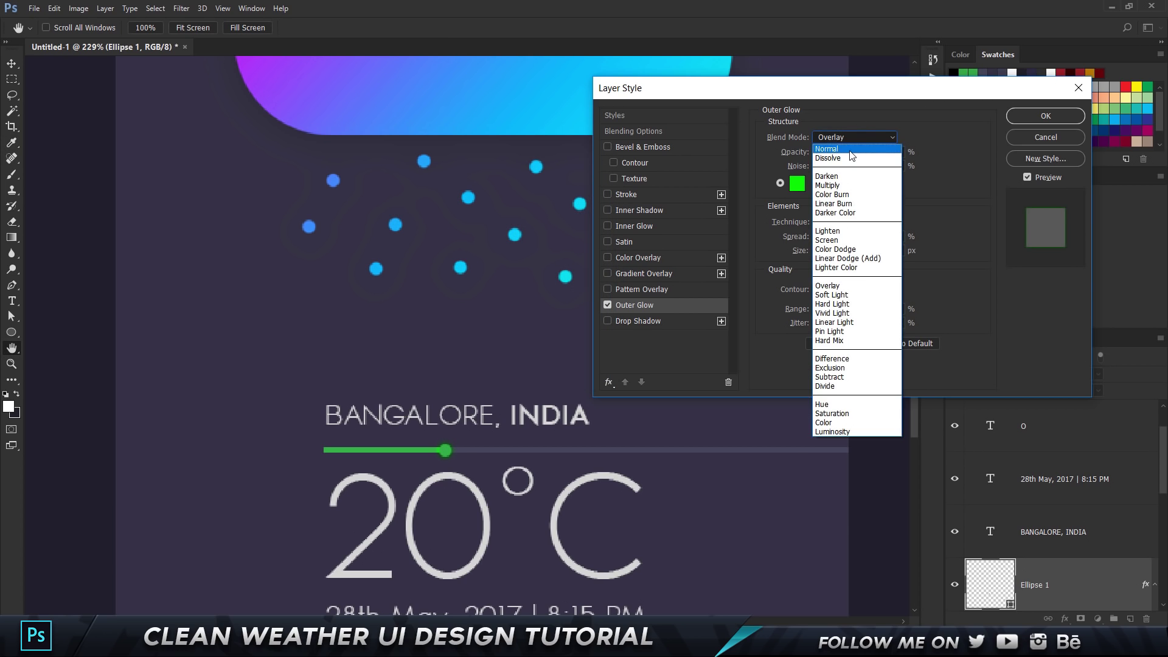
left_click(850, 150)
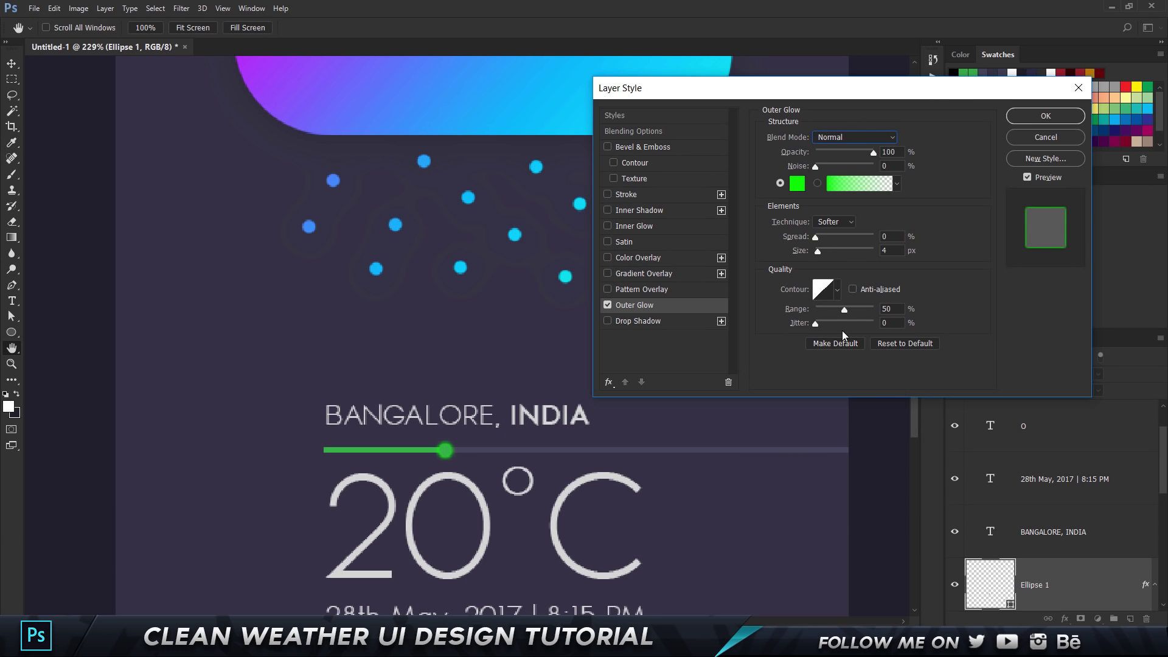
left_click(798, 183)
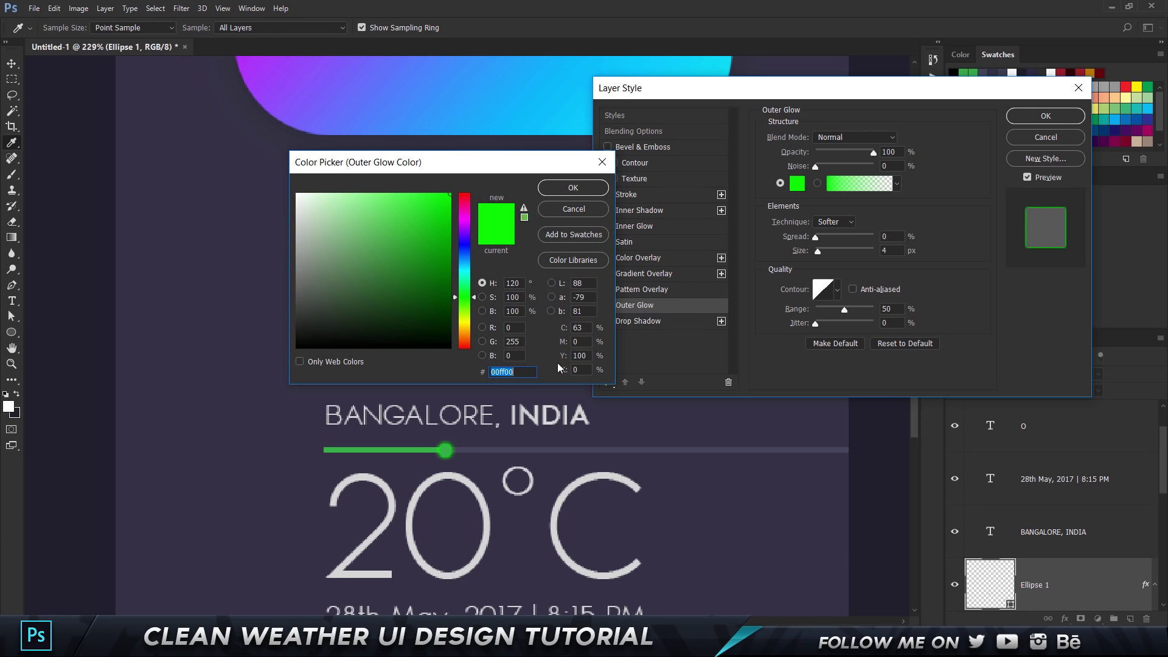
left_click(568, 188)
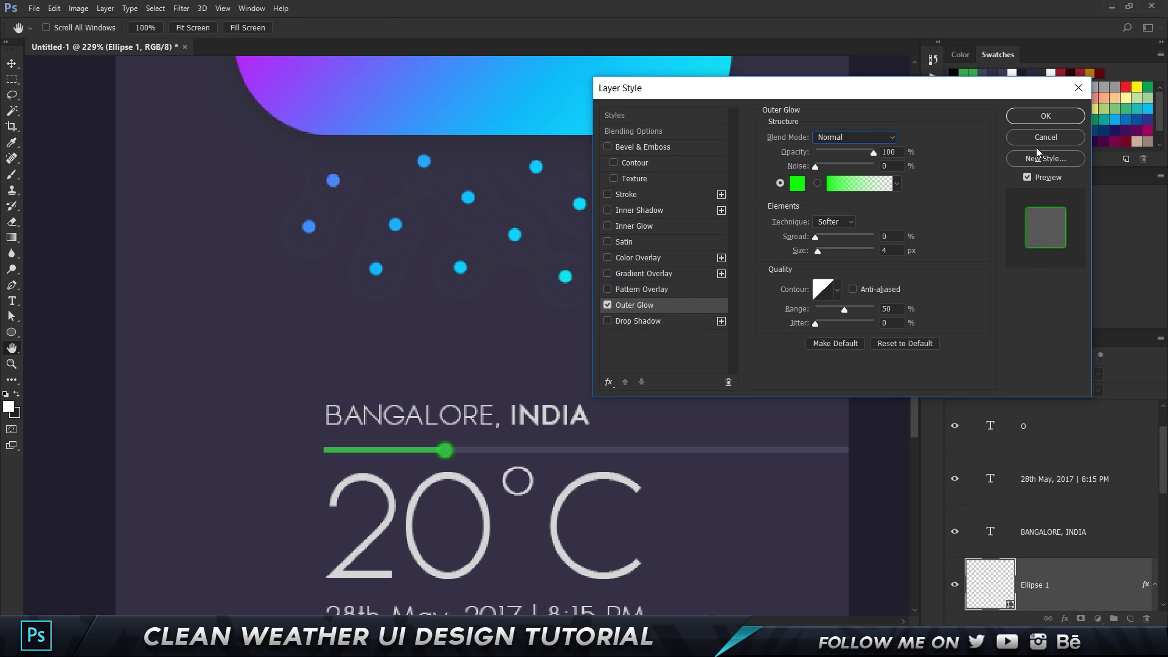
left_click(1035, 114)
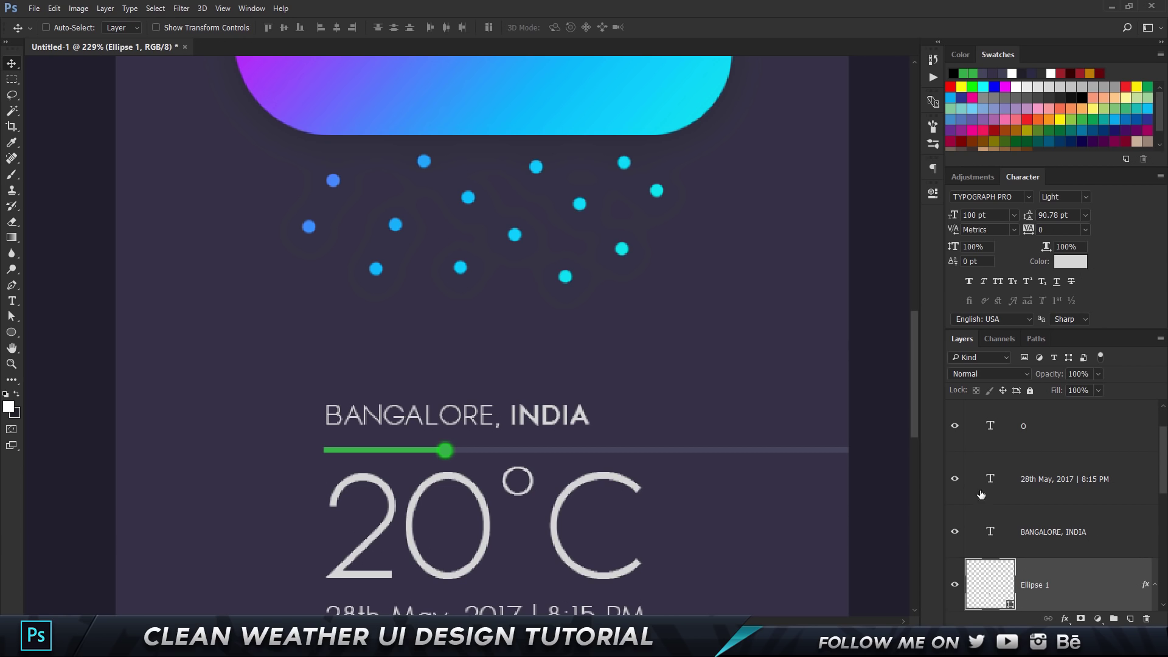
Step: Fill the dot with bright green 00ff00
left_click(932, 193)
left_click(759, 286)
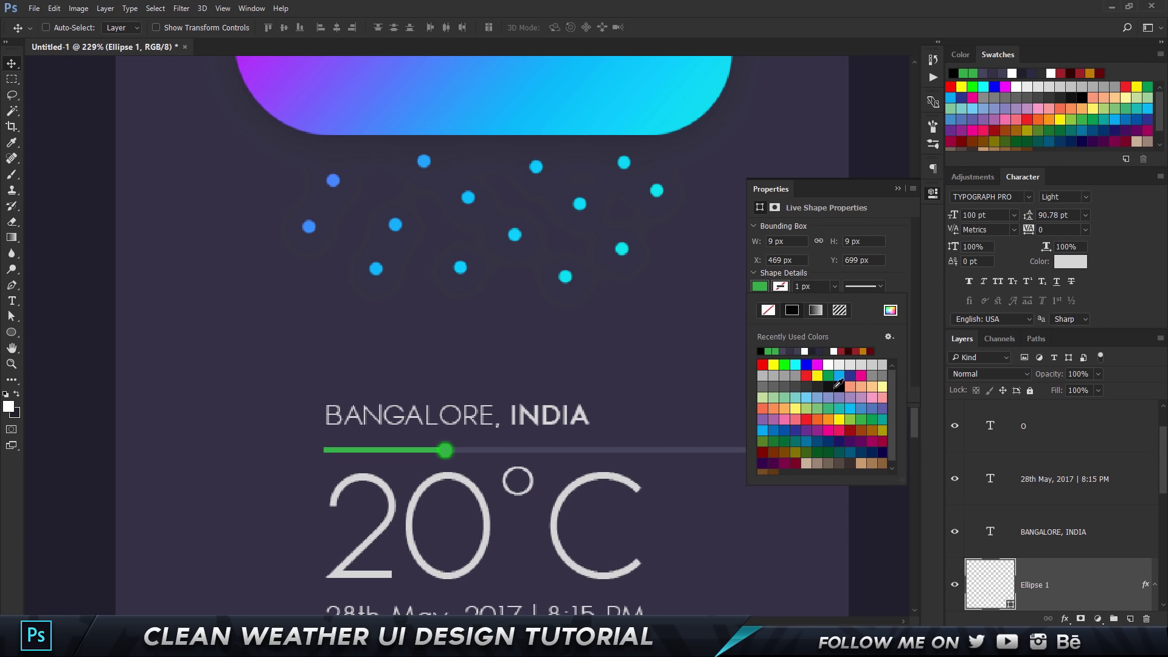
left_click(891, 314)
type("00ff00")
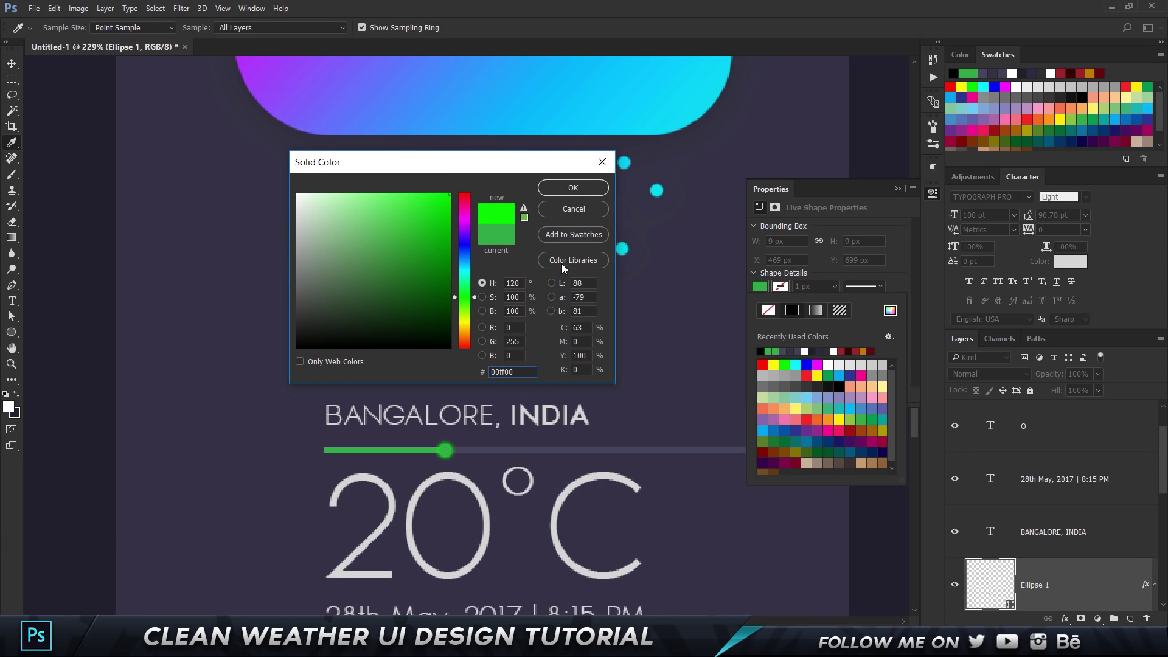
left_click(577, 188)
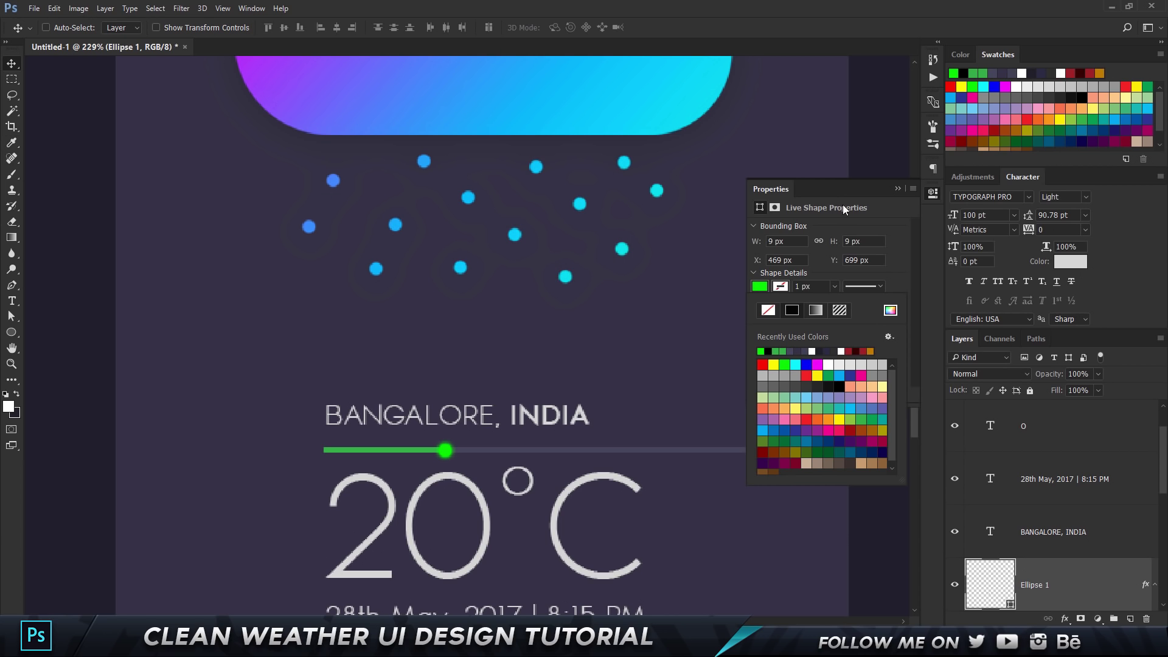
left_click(897, 188)
left_click(897, 188)
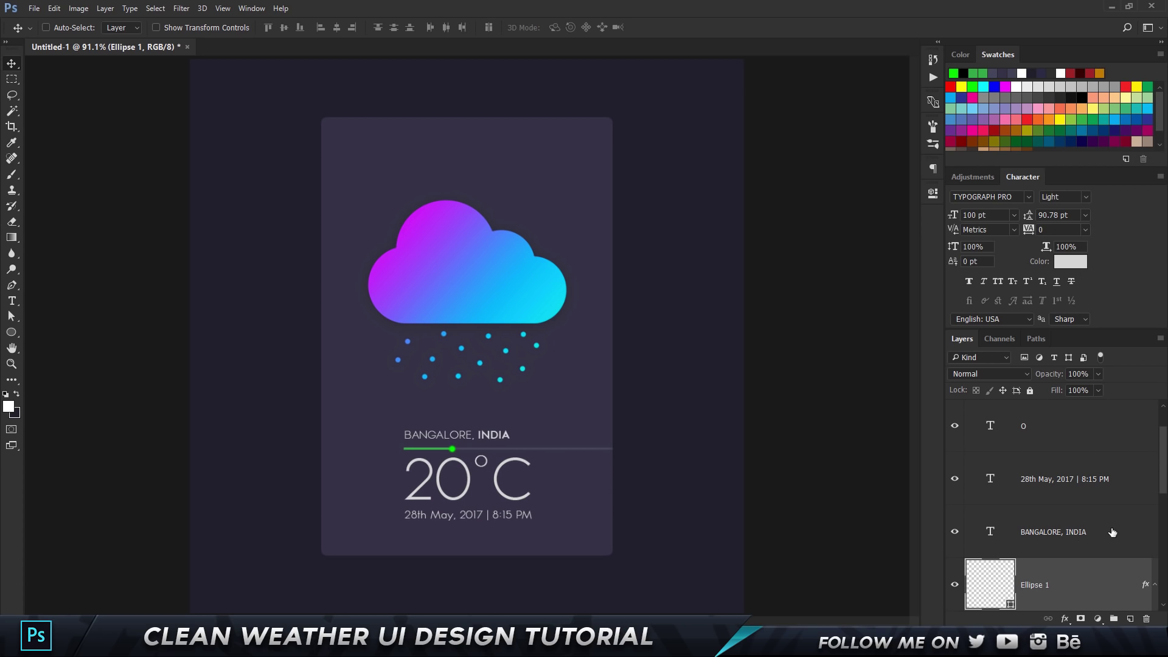
Step: Change Ellipse 1's Outer Glow to 8 px size and 75% opacity
double_click(1091, 590)
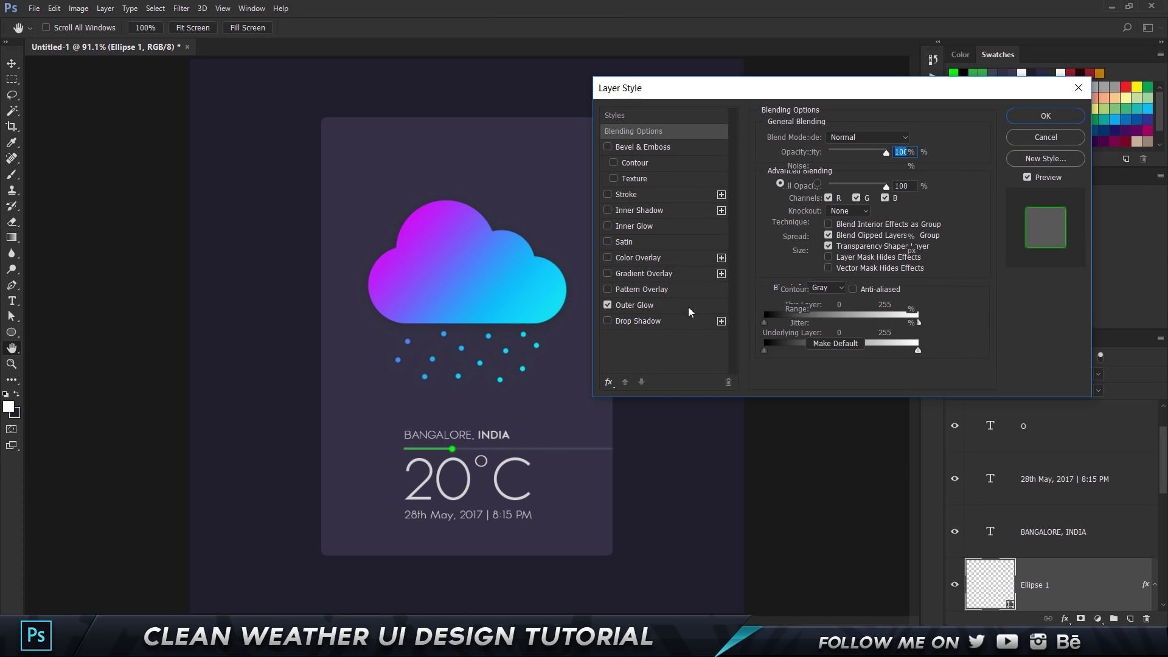
left_click(688, 306)
left_click_drag(894, 248, 768, 251)
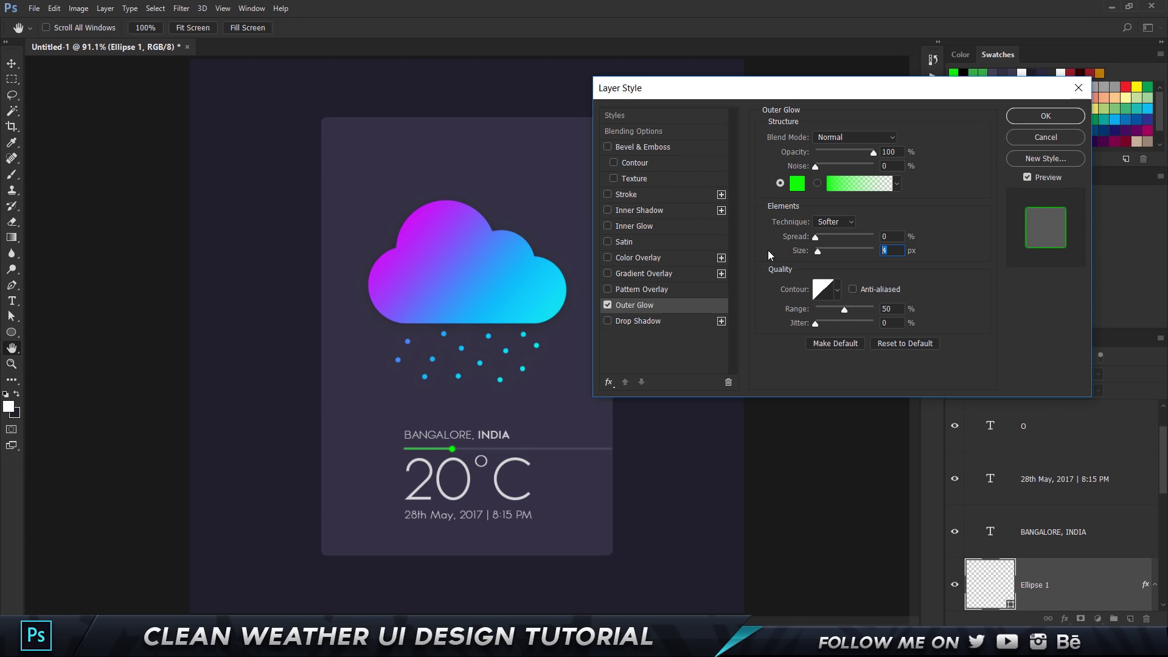
type("8")
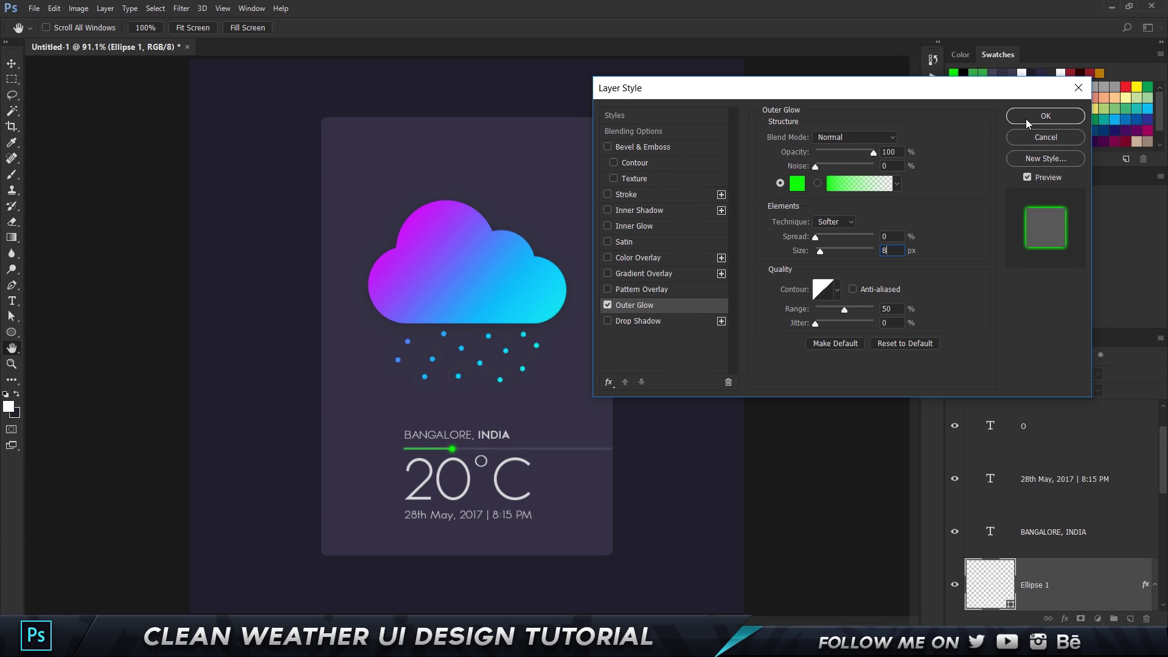
double_click(903, 155)
type("75")
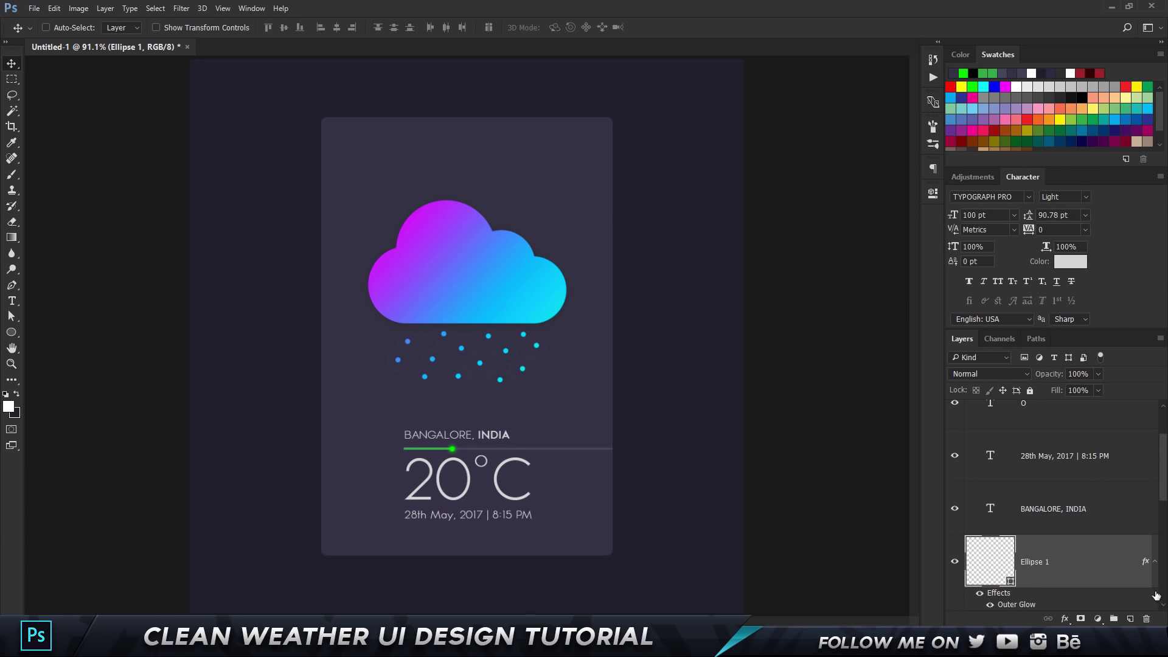
Step: Group the cloud and weather text layers and centre the group vertically on the canvas
scroll(1046, 474, "up", 2)
left_click(1046, 416)
scroll(1053, 450, "down", 5)
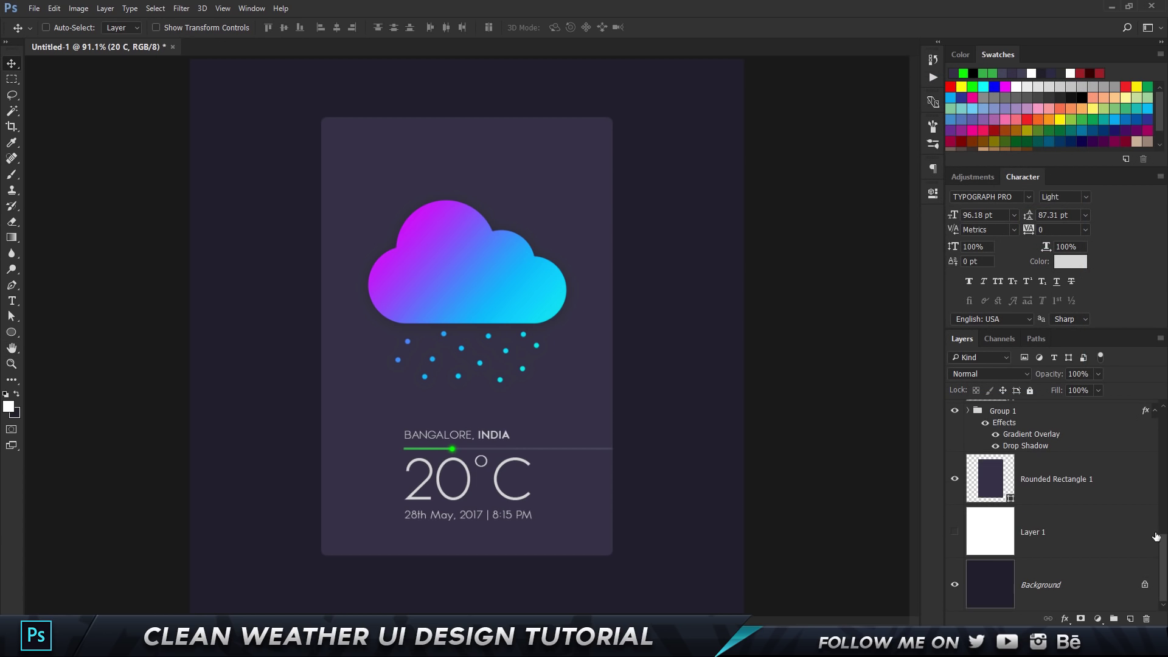
scroll(1085, 491, "up", 1)
left_click(1051, 472, "shift")
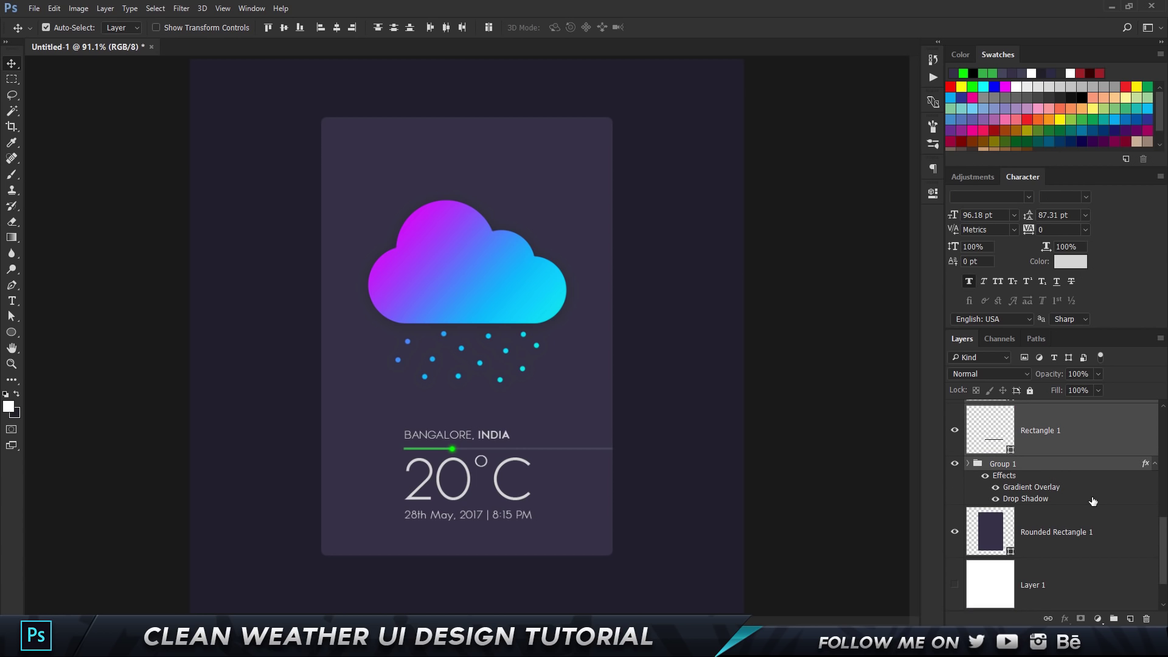
key("ctrl+g")
left_click_drag(548, 391, 533, 256)
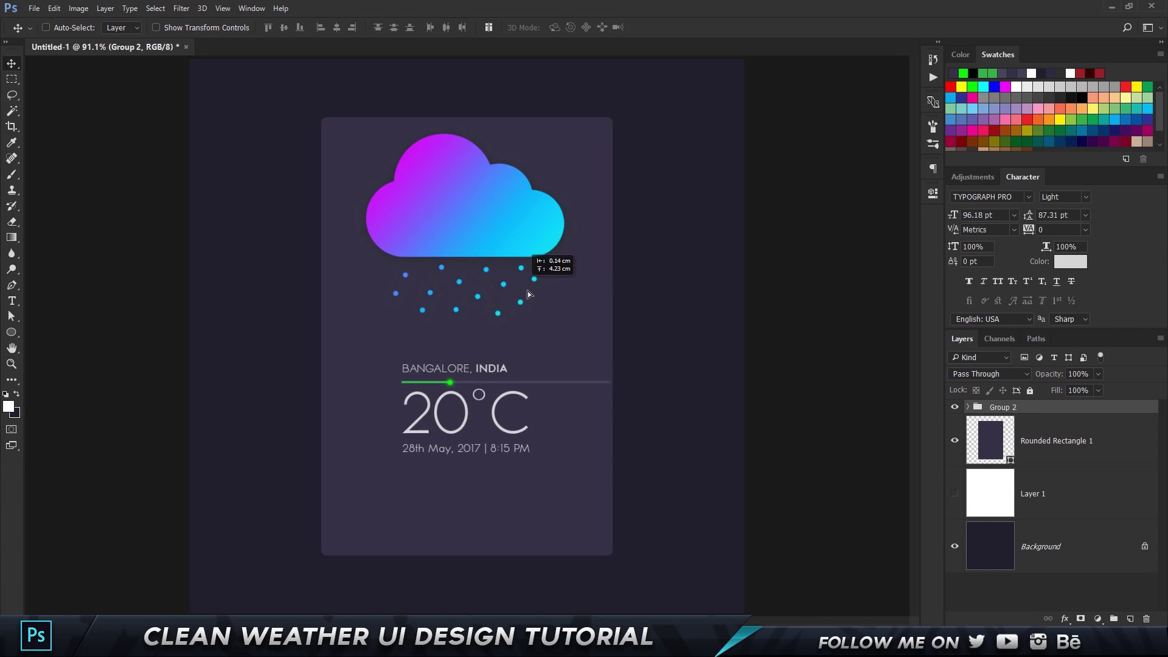
key("ctrl+z")
key("ctrl+a")
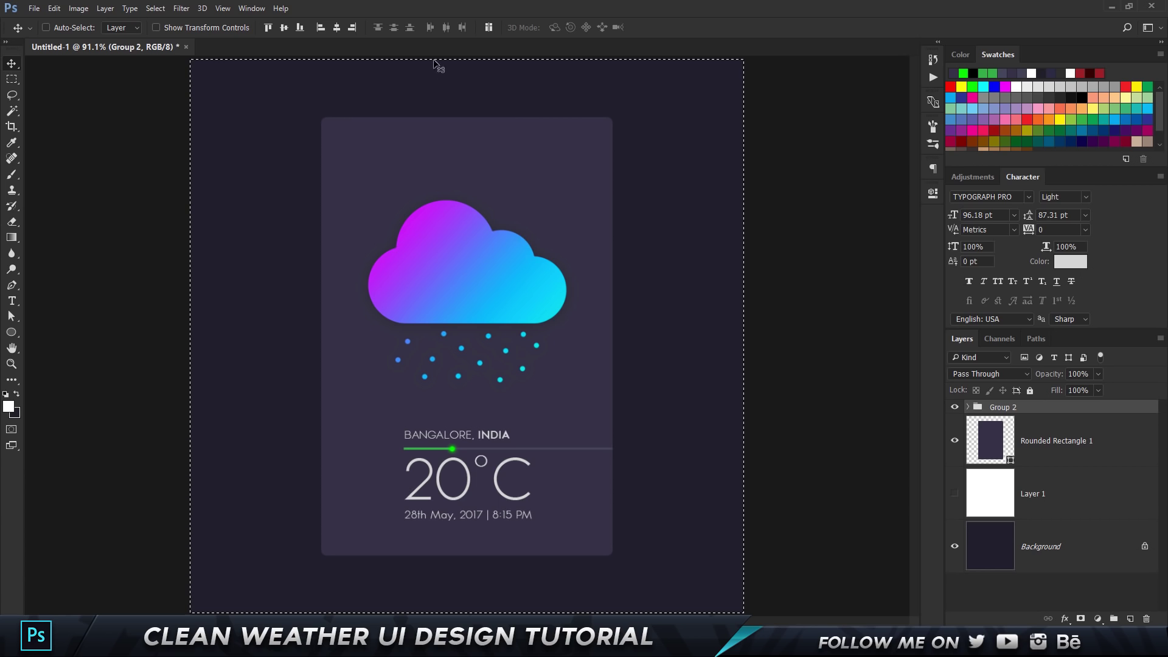
left_click(284, 28)
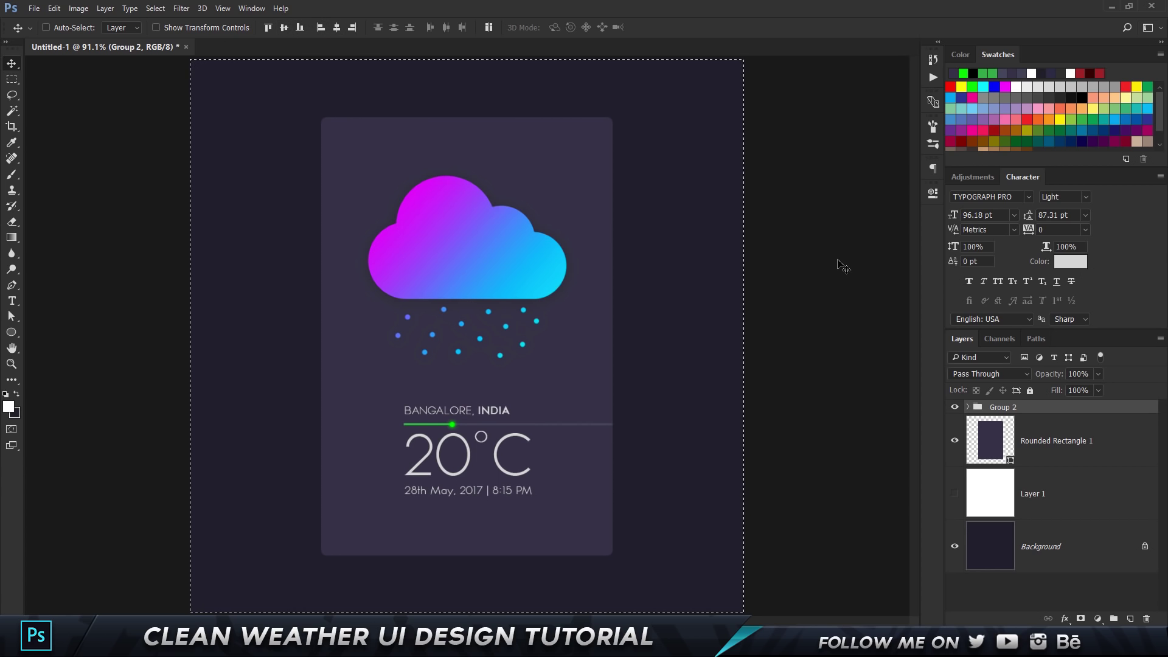
key("ctrl+d")
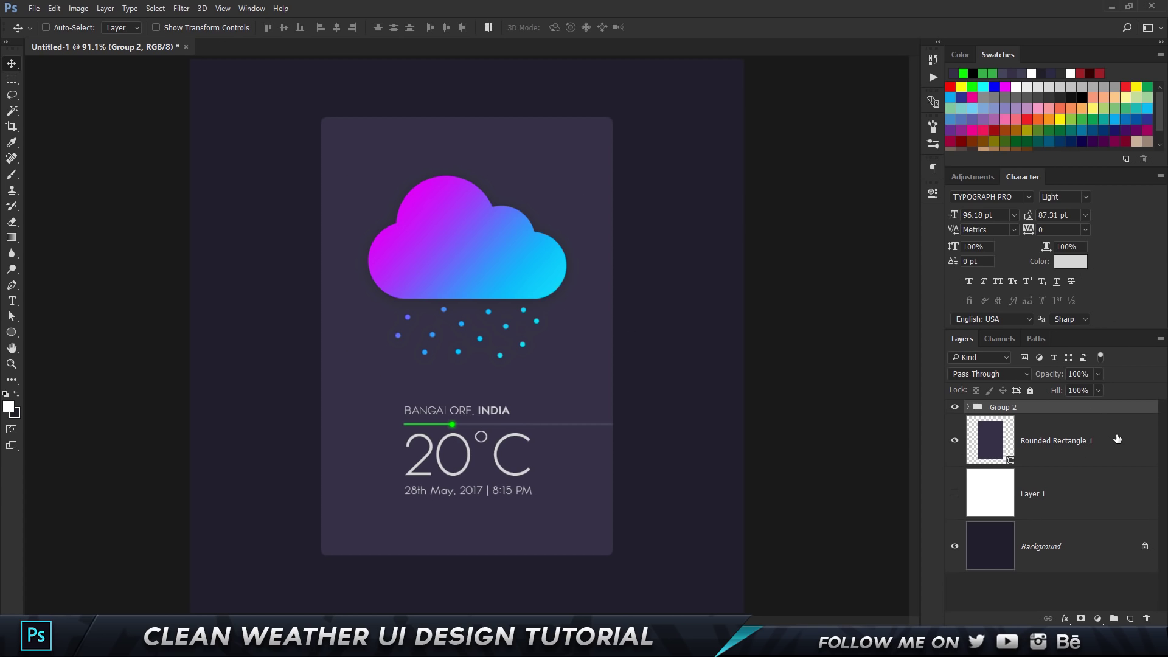
Step: Give Rounded Rectangle 1 a 30 px drop shadow at 30% opacity
double_click(1116, 438)
left_click(638, 321)
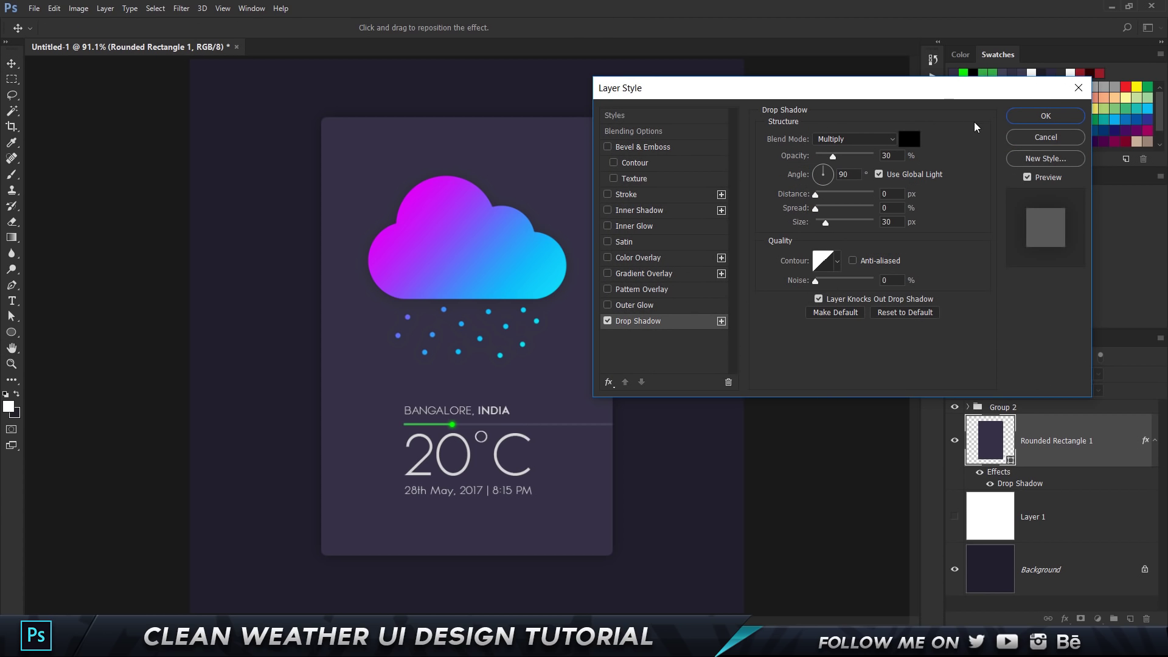
left_click(1025, 115)
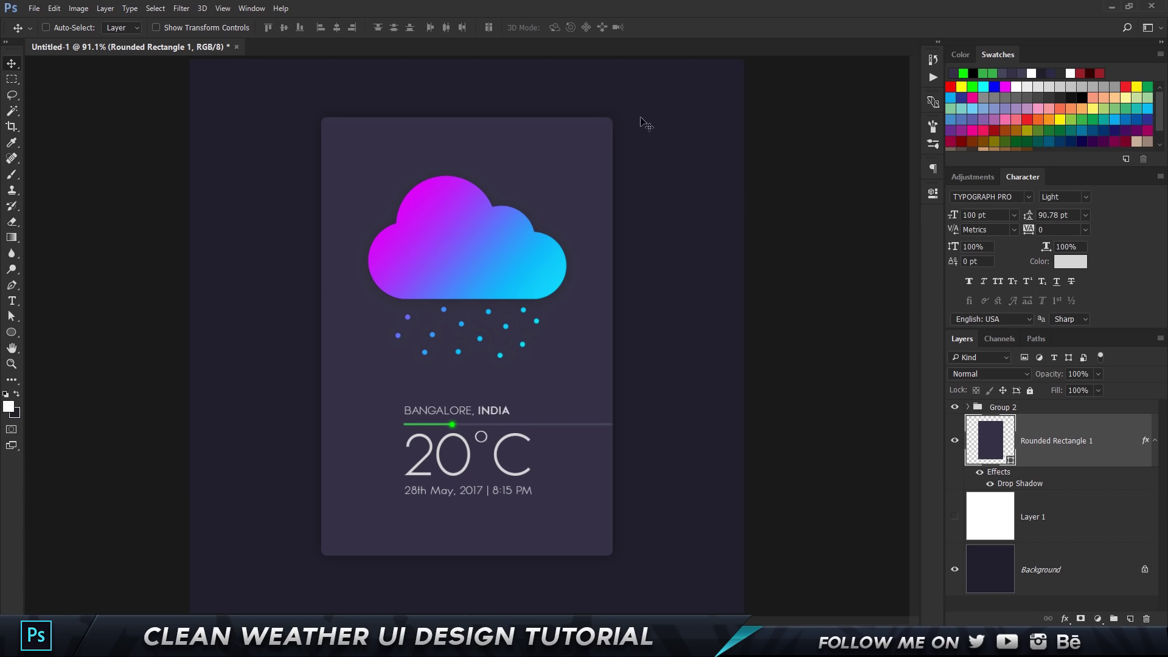